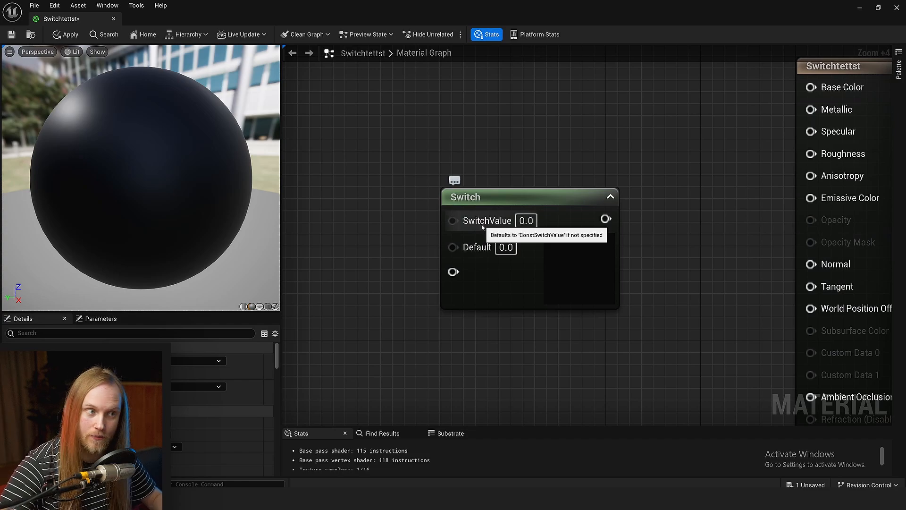
Step: Select the Switch node with more room given to its details, and reposition the node in the graph
scroll(463, 208, down, 1)
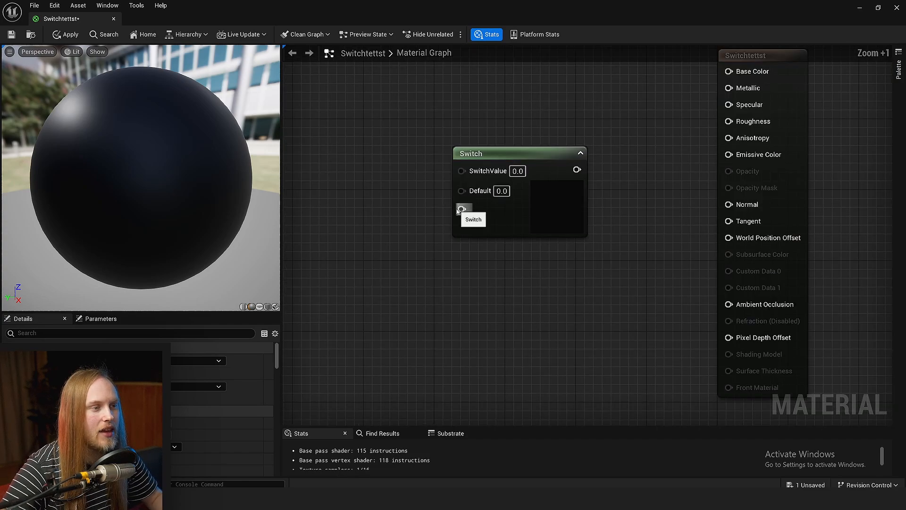
scroll(458, 221, up, 2)
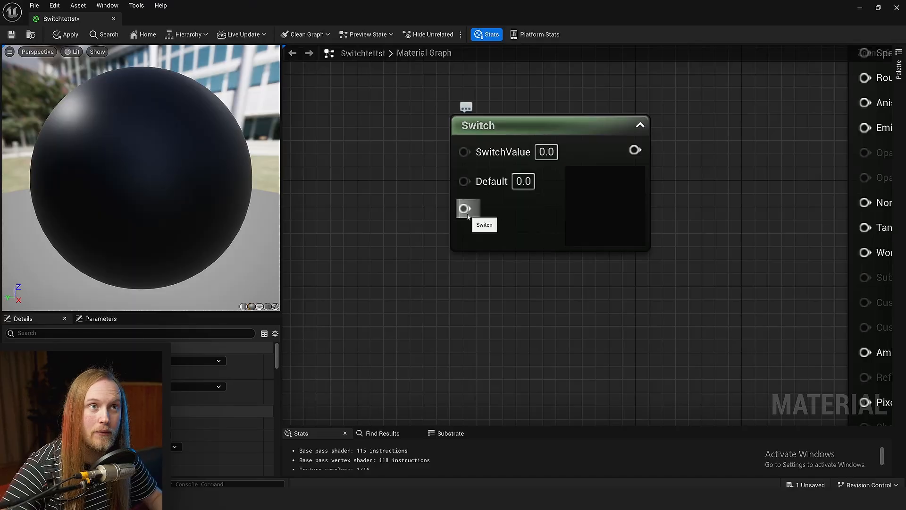
click(511, 224)
drag(170, 313, 171, 191)
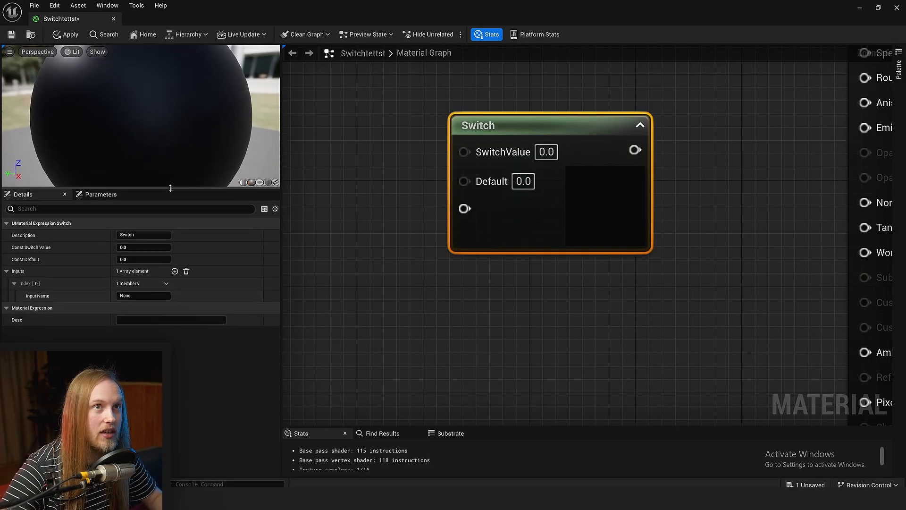
right_drag(463, 285, 503, 282)
click(503, 281)
click(579, 209)
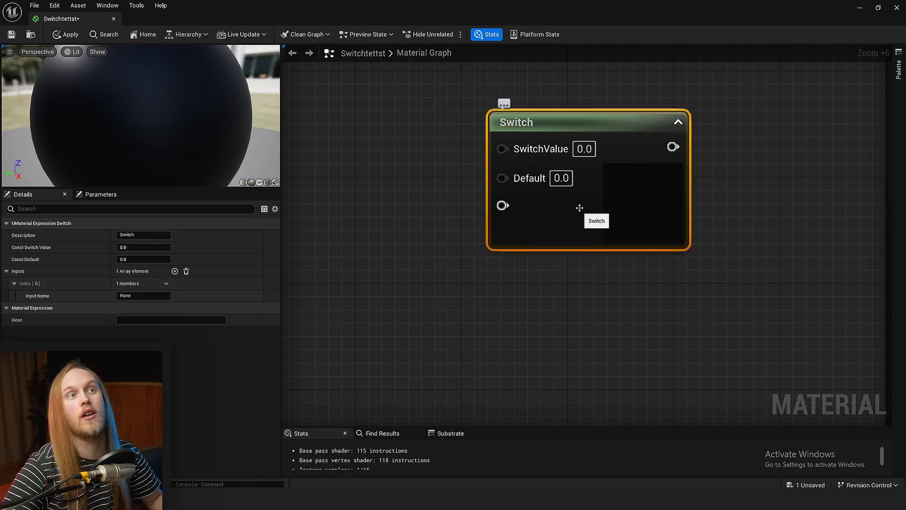
drag(579, 209, 616, 238)
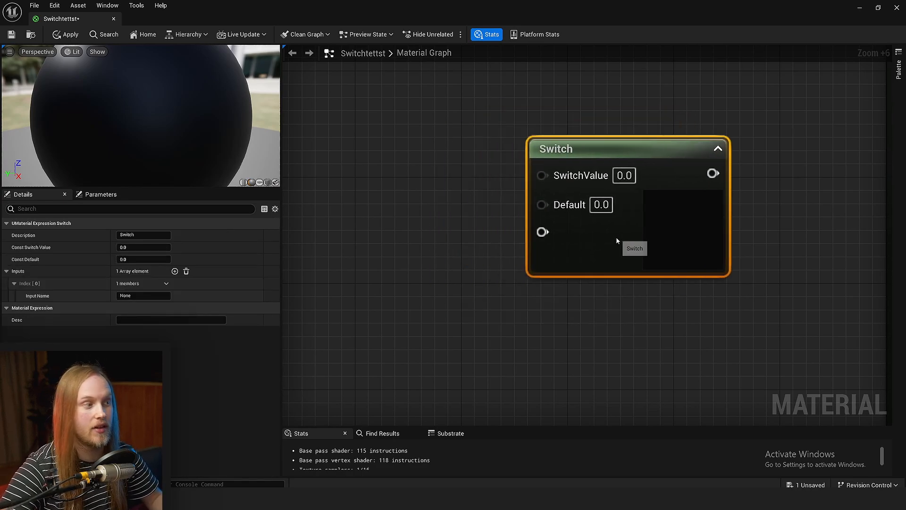
Step: Add several more elements to the Switch node's Inputs array
click(175, 272)
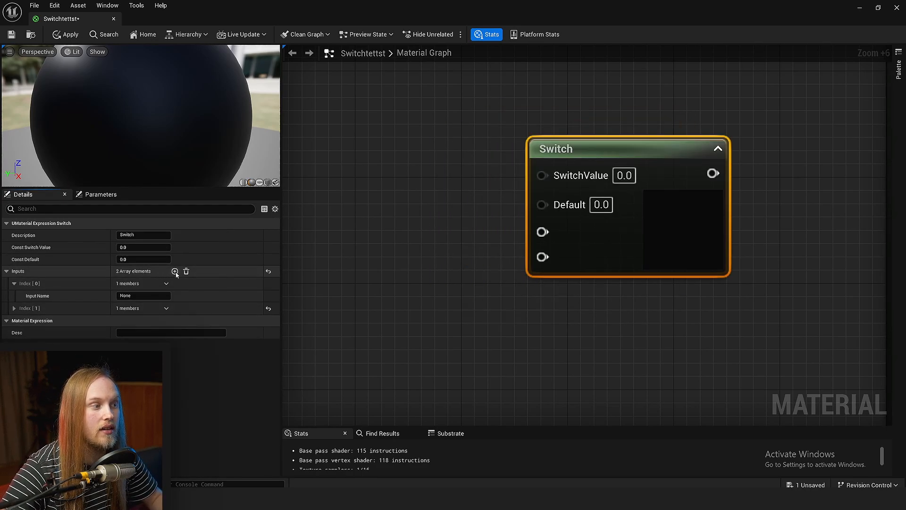
click(174, 272)
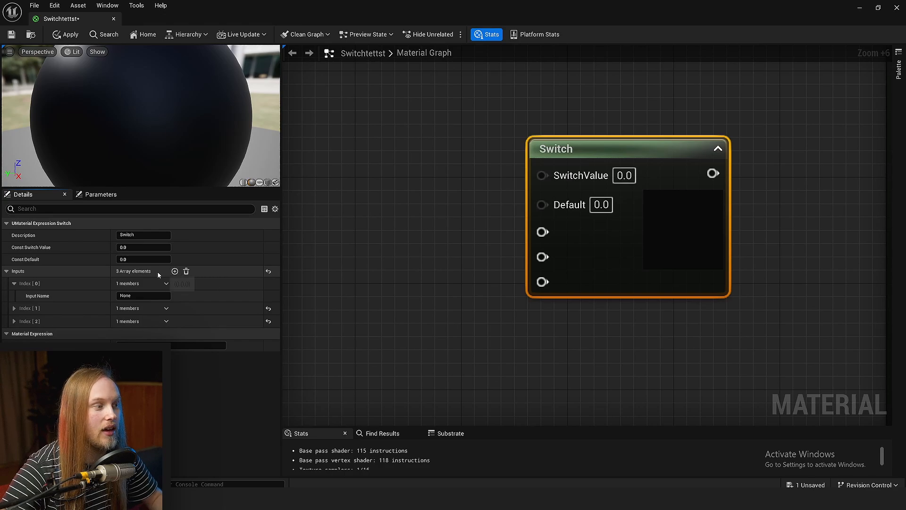
click(175, 271)
click(175, 272)
click(175, 272)
click(175, 272)
click(175, 271)
click(175, 272)
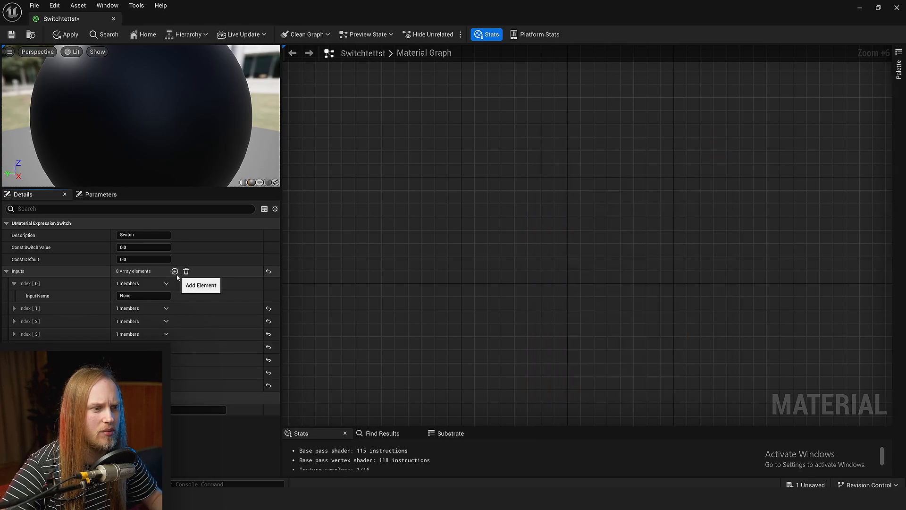
click(175, 272)
click(175, 271)
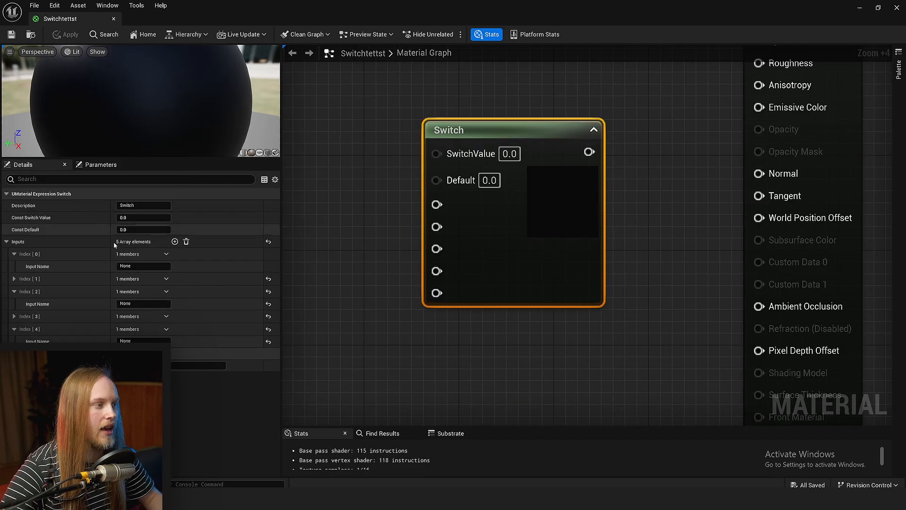
Step: Name the five Switch inputs Linguini, Spaghettini, Fetuccine, Tortellini and Aranchini
right_click(132, 250)
click(137, 271)
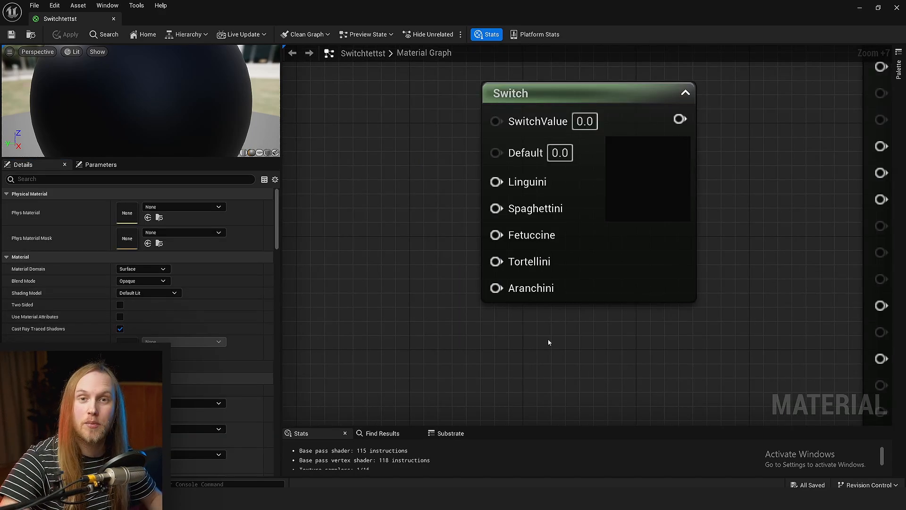
right_drag(548, 354, 469, 366)
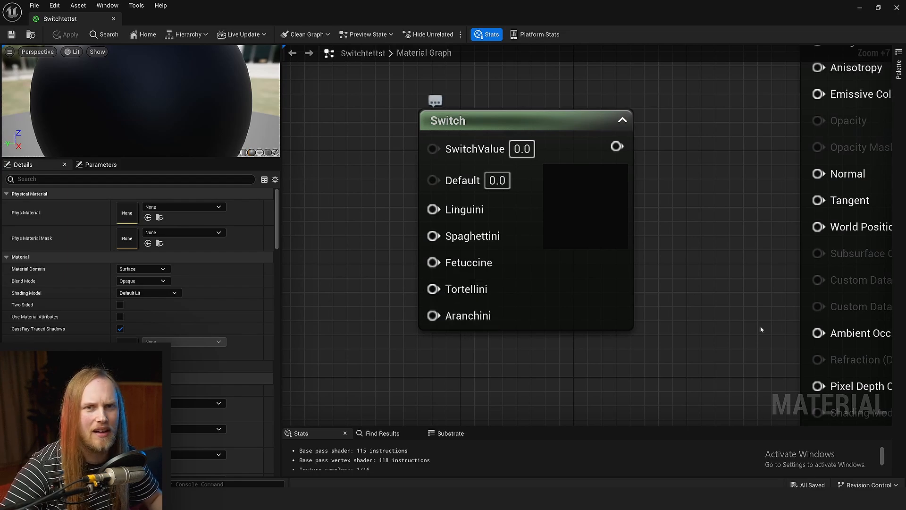
Step: Connect the Switch output to the material's Base Color and change the enlarged preview to a plane mesh
scroll(425, 264, down, 4)
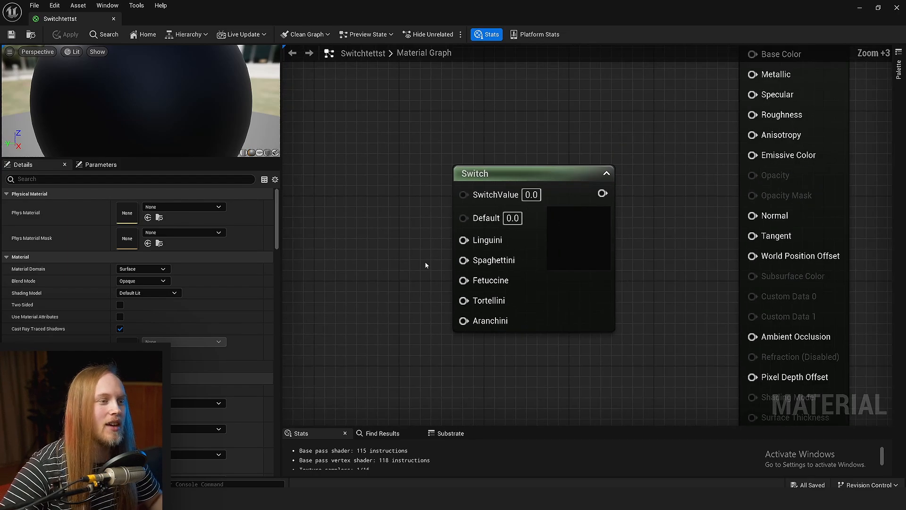
scroll(398, 197, down, 1)
drag(551, 318, 532, 253)
drag(543, 178, 700, 119)
drag(261, 158, 261, 235)
click(260, 230)
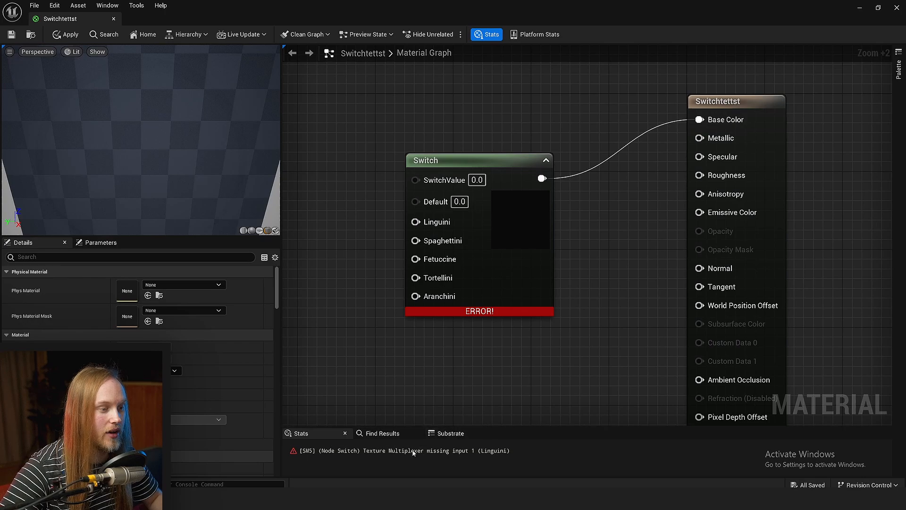
right_drag(320, 234, 373, 254)
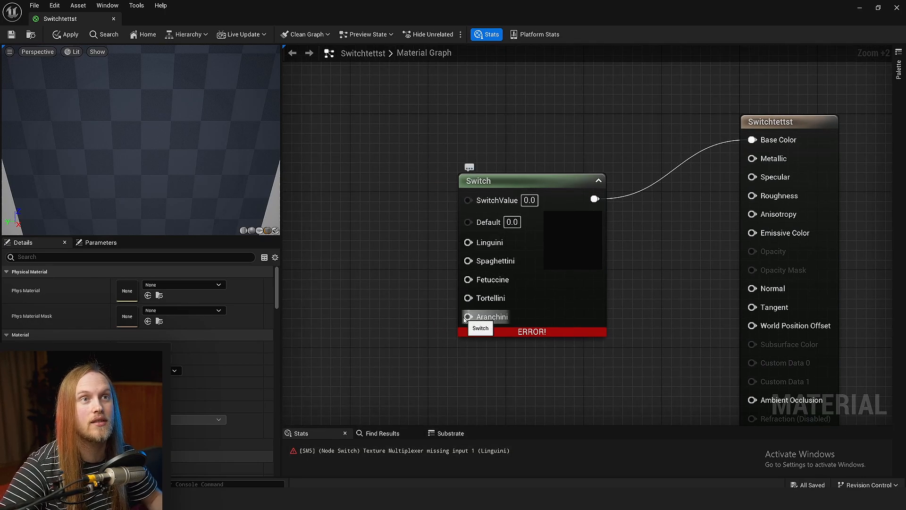
right_drag(375, 220, 422, 180)
click(403, 185)
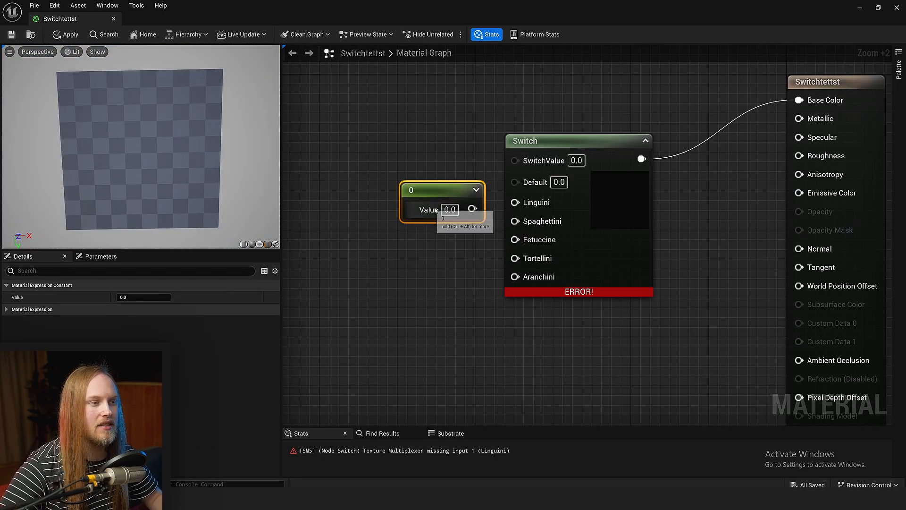
drag(472, 209, 501, 207)
drag(411, 187, 370, 190)
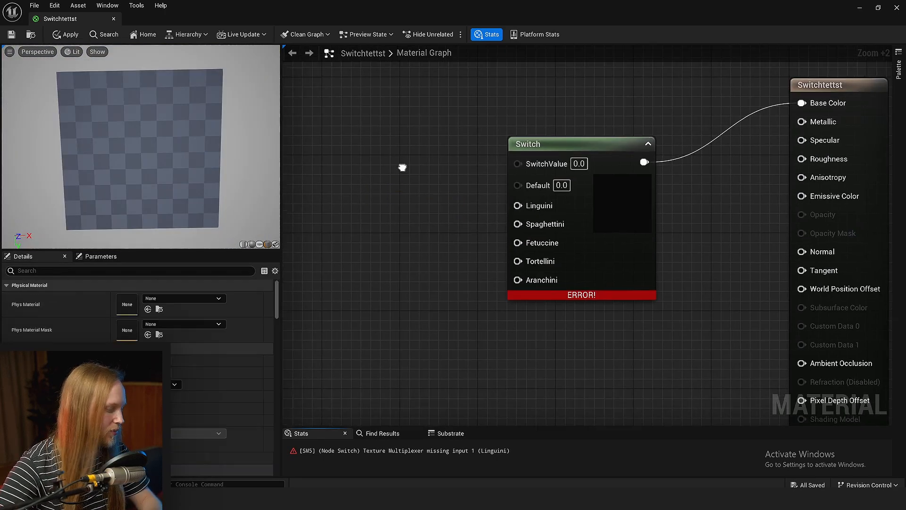
key(Delete)
Step: Connect a Constant3Vector to each named Switch input, coloured orange for Linguini, green for Spaghettini, blue for Fetuccine, purple for Tortellini and yellow for Aranchini
scroll(369, 190, down, 1)
click(370, 191)
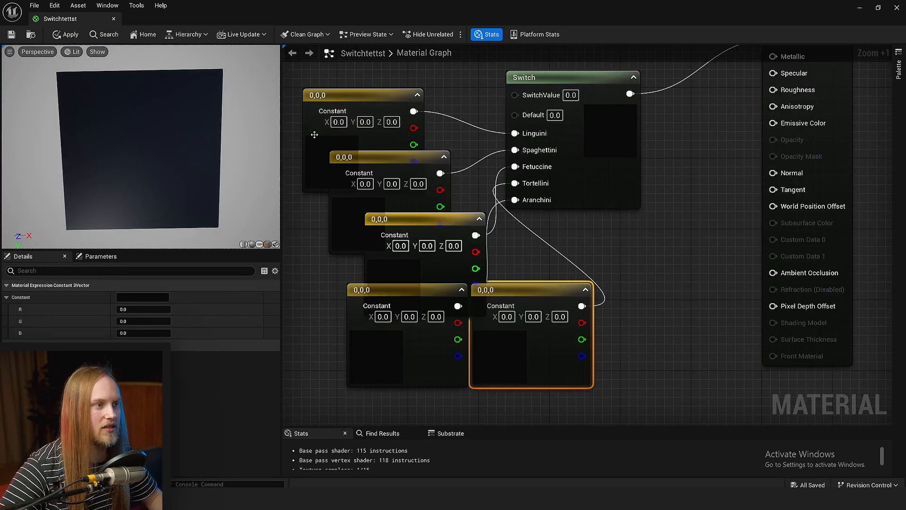
click(364, 95)
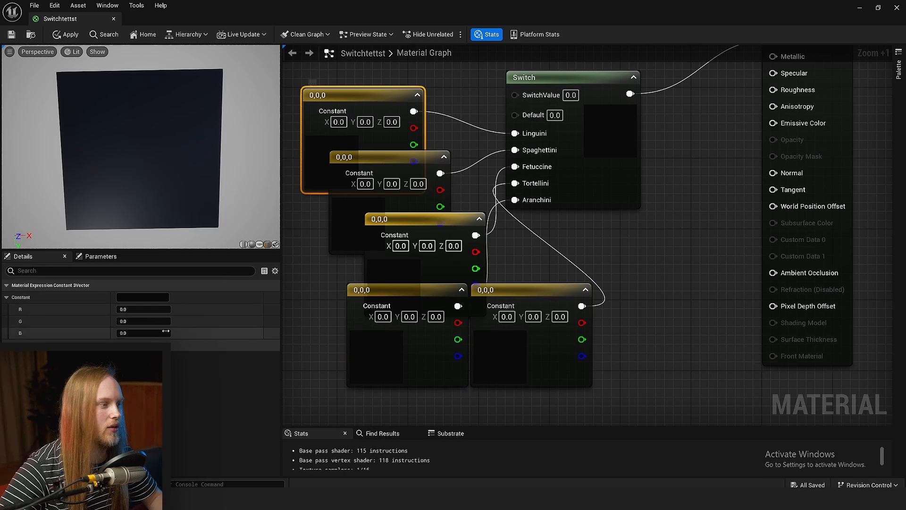
click(139, 301)
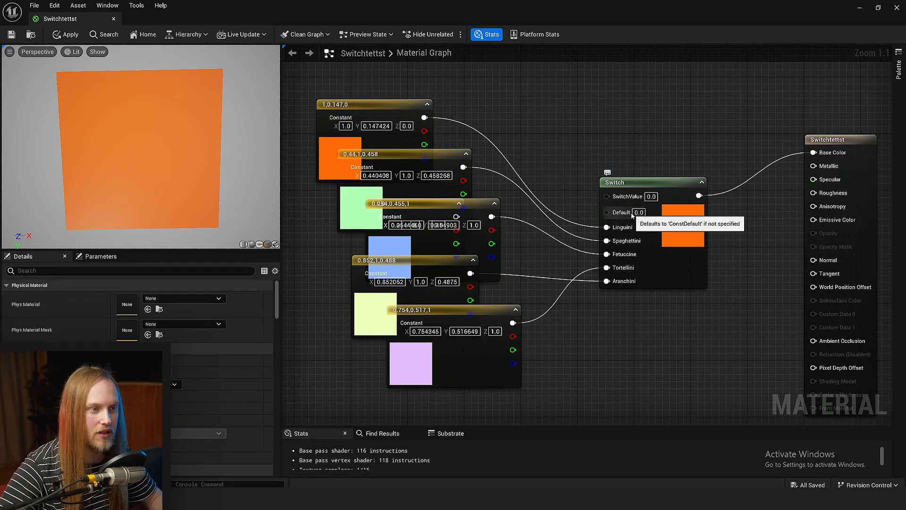
Step: Test the Switch node with fractional SwitchValue settings of 0.5 and 0.9
right_drag(610, 171, 558, 175)
scroll(568, 163, up, 4)
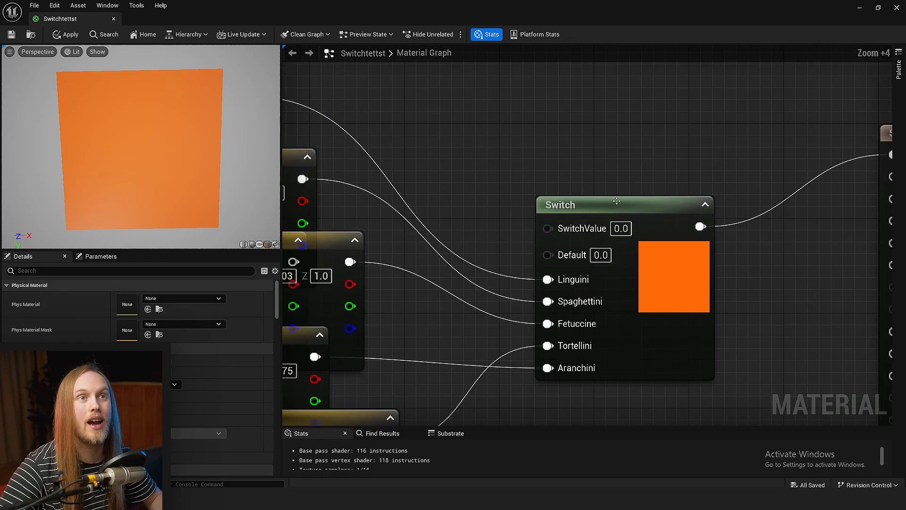
scroll(631, 239, down, 3)
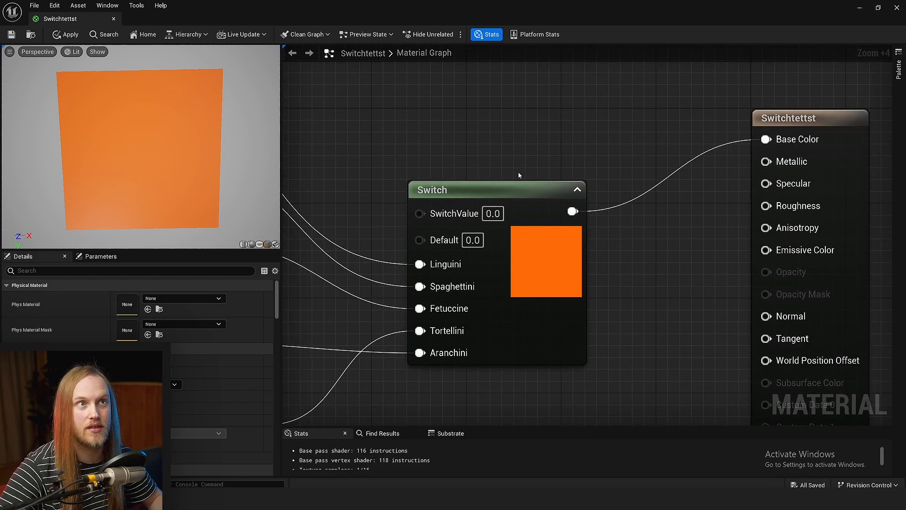
right_drag(522, 176, 568, 142)
scroll(568, 142, down, 1)
scroll(523, 178, up, 1)
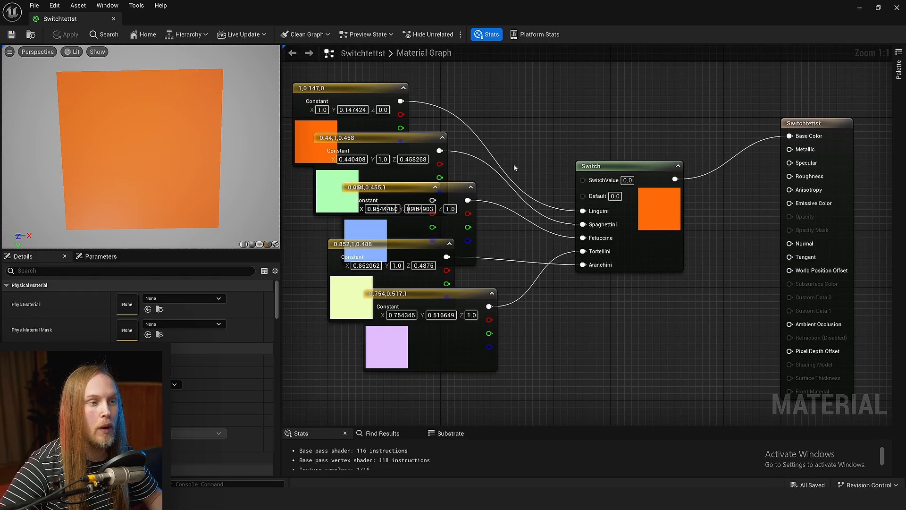
scroll(582, 189, up, 1)
scroll(583, 189, up, 1)
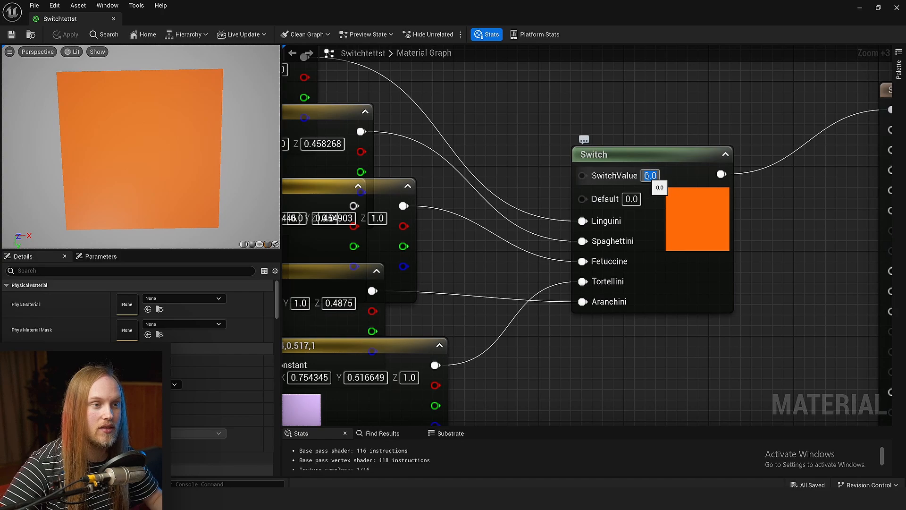
text(0.5)
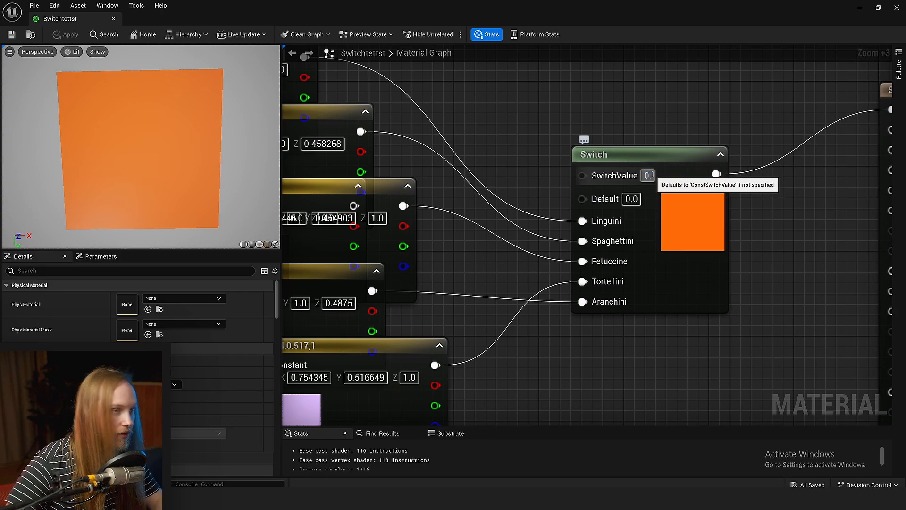
key(Return)
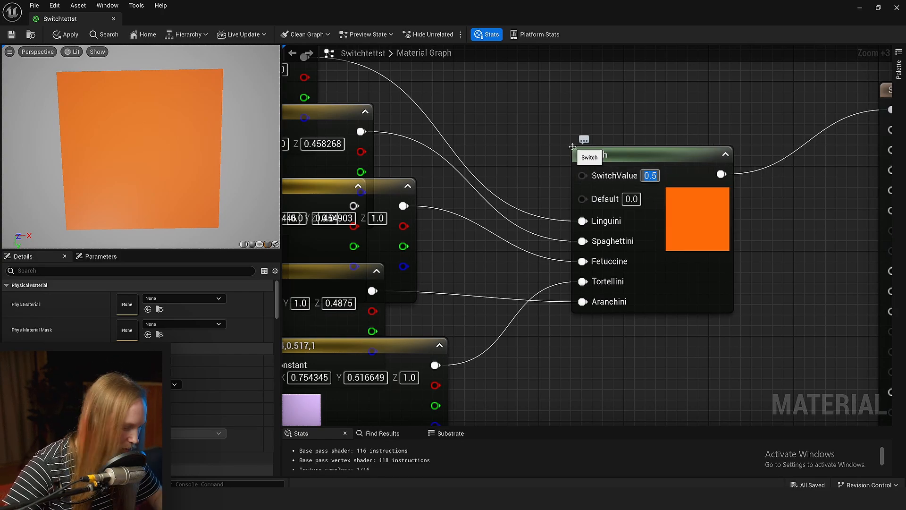
text(0.9)
key(Return)
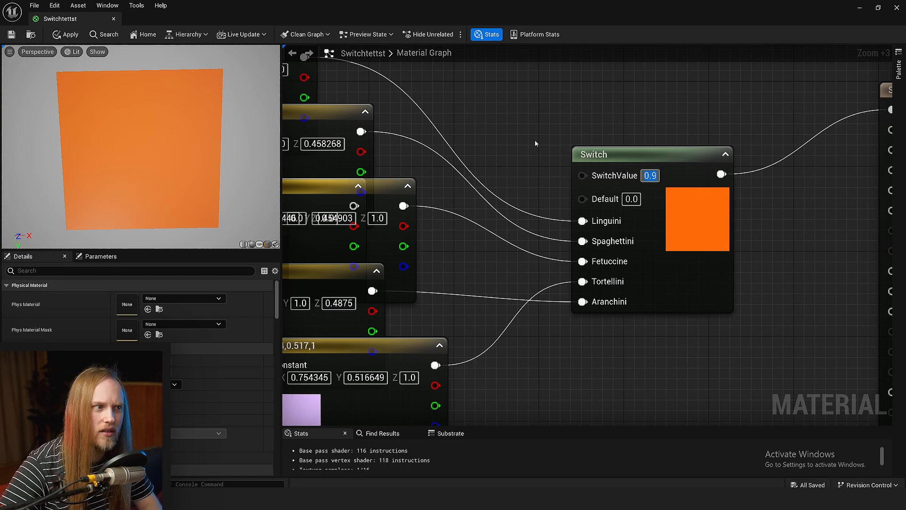
click(633, 180)
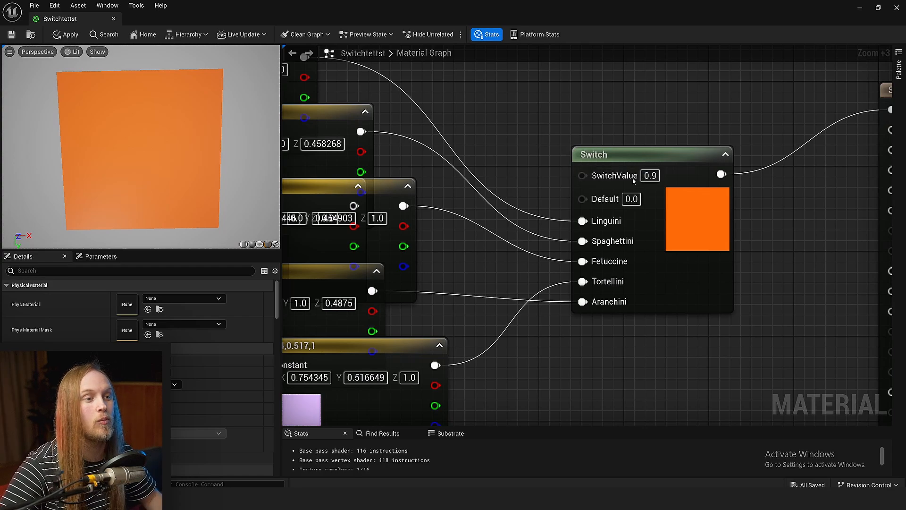
Step: Test the Switch node with whole-number SwitchValue settings of 1 and 2
click(650, 176)
text(1)
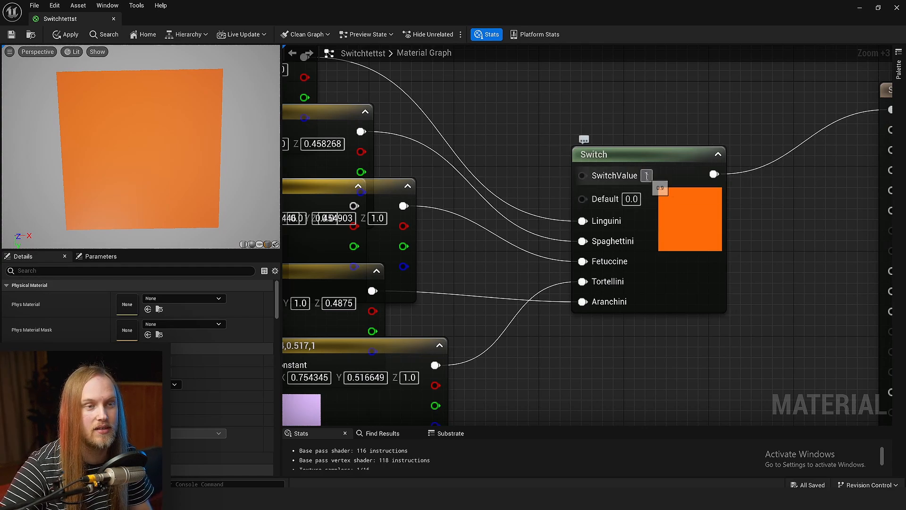
key(Return)
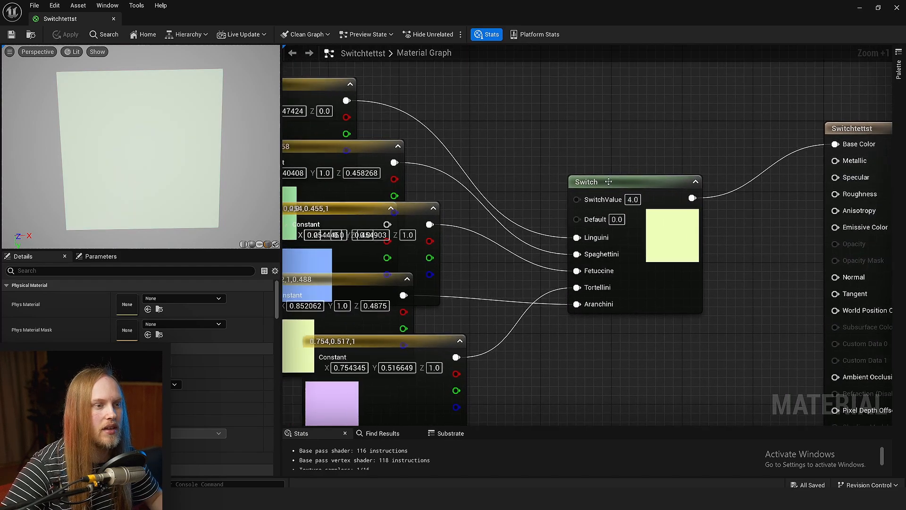
click(632, 199)
text(2)
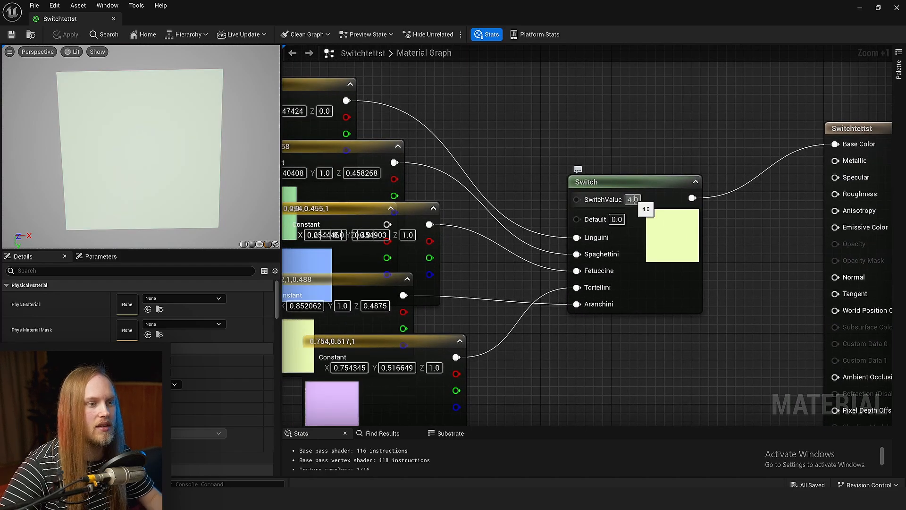
key(Return)
Step: Set SwitchValue to 6, beyond the range of the five connected inputs
click(633, 199)
text(6)
key(Return)
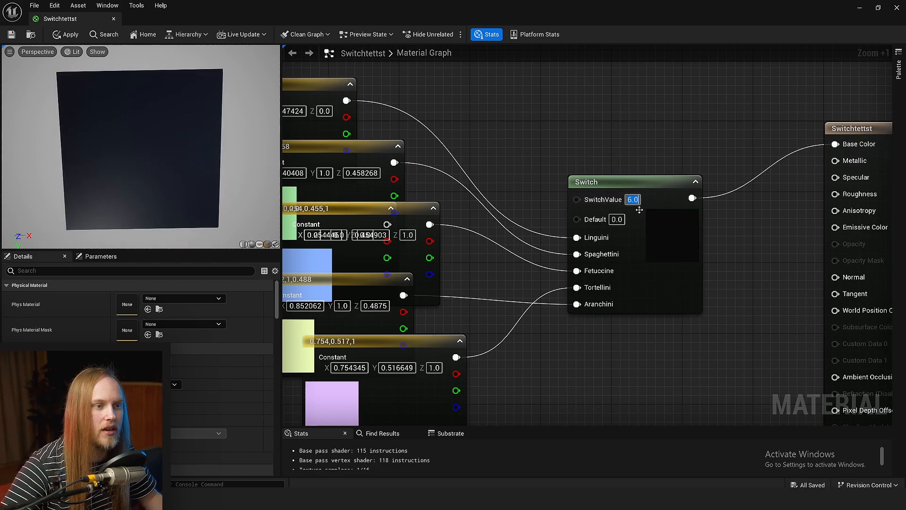
click(634, 136)
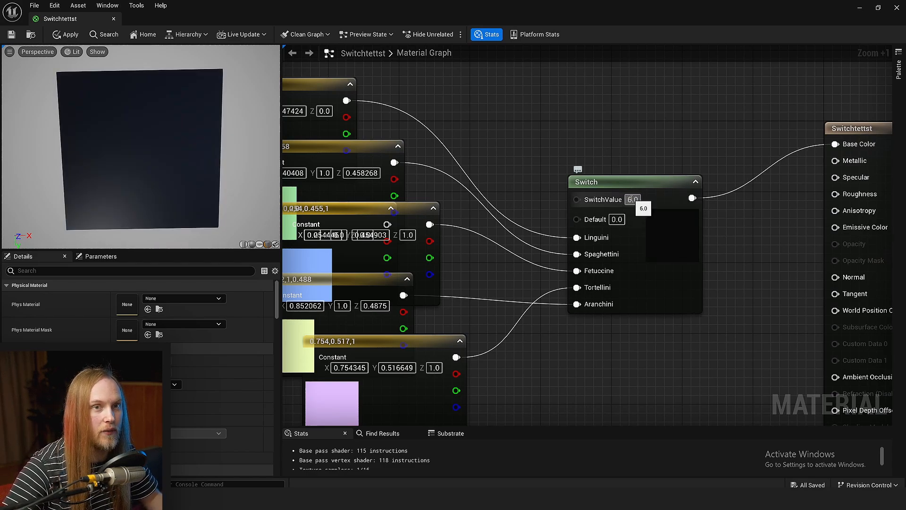
Step: Set the Switch node's Default value to 1
click(617, 220)
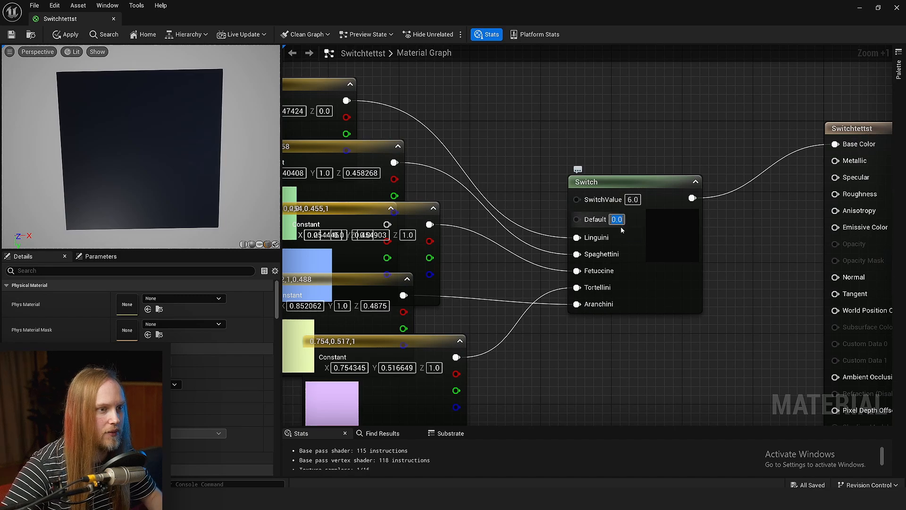
text(1)
key(Return)
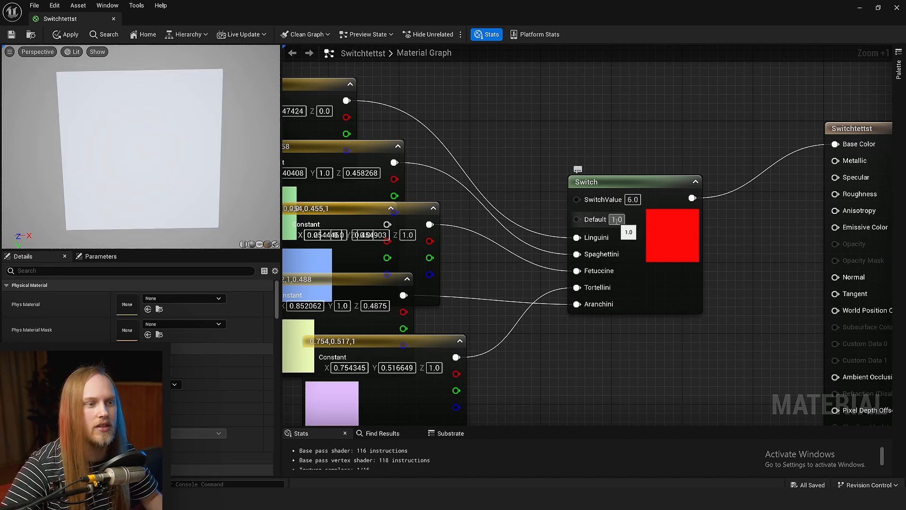
Step: Test the Switch node with out-of-range SwitchValue settings of 8 and -2
text(8)
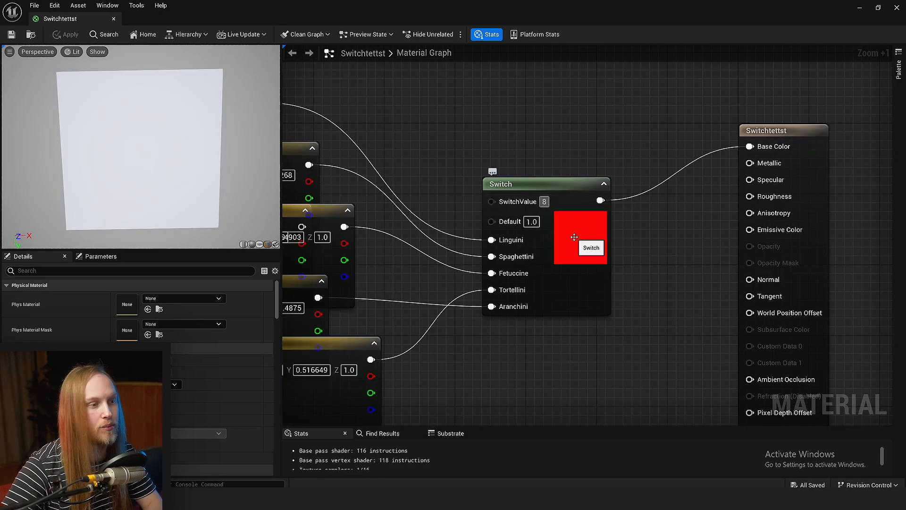
key(Return)
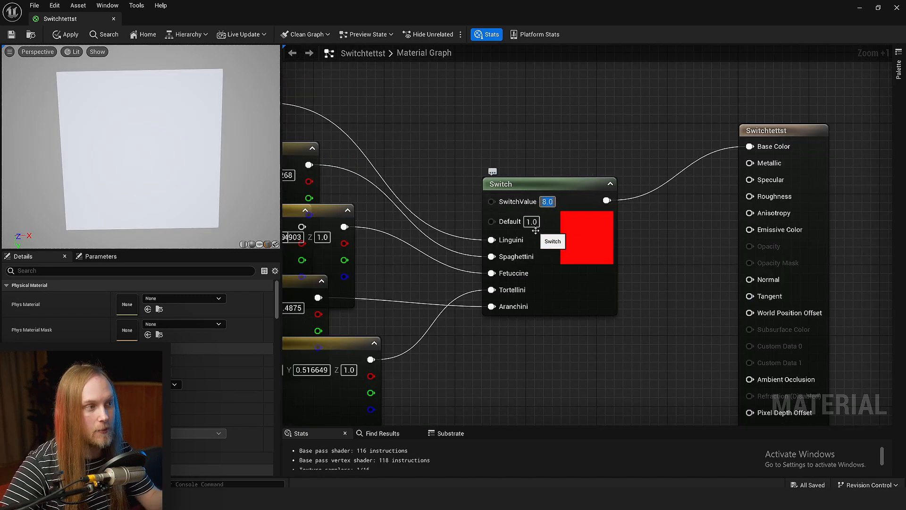
text(-2)
key(Return)
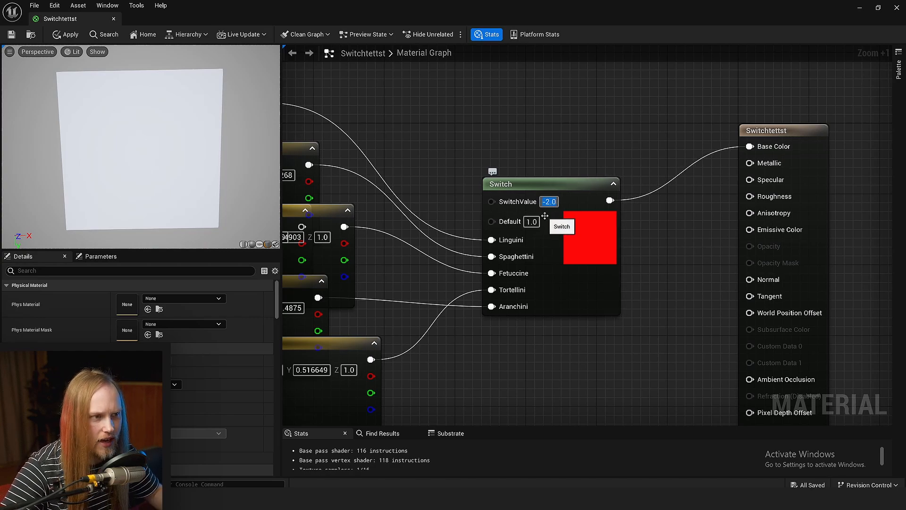
click(523, 162)
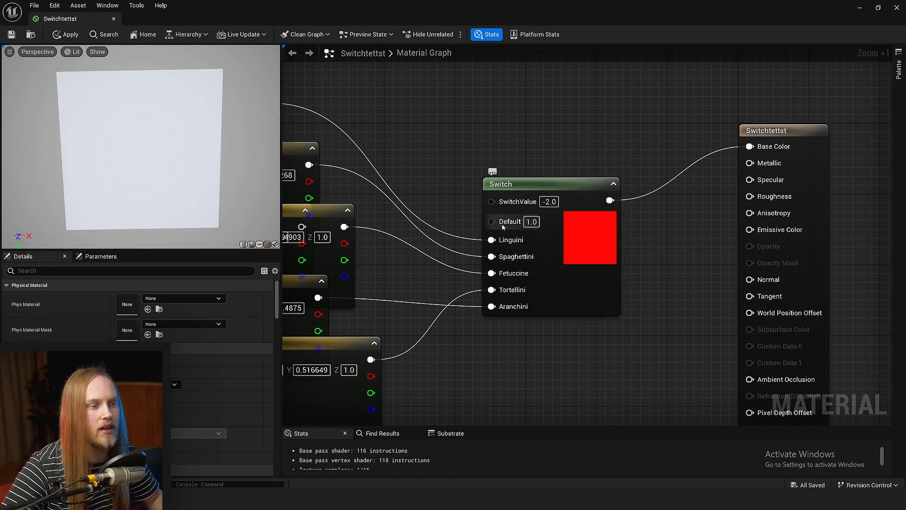
Step: Move the Switch node up so its output lines up with the material's Base Color input
scroll(583, 150, down, 1)
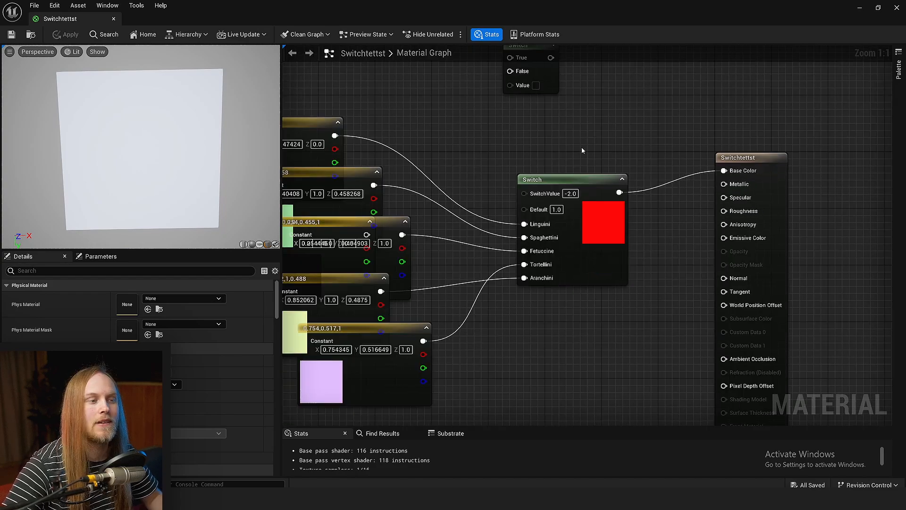
drag(585, 242, 586, 220)
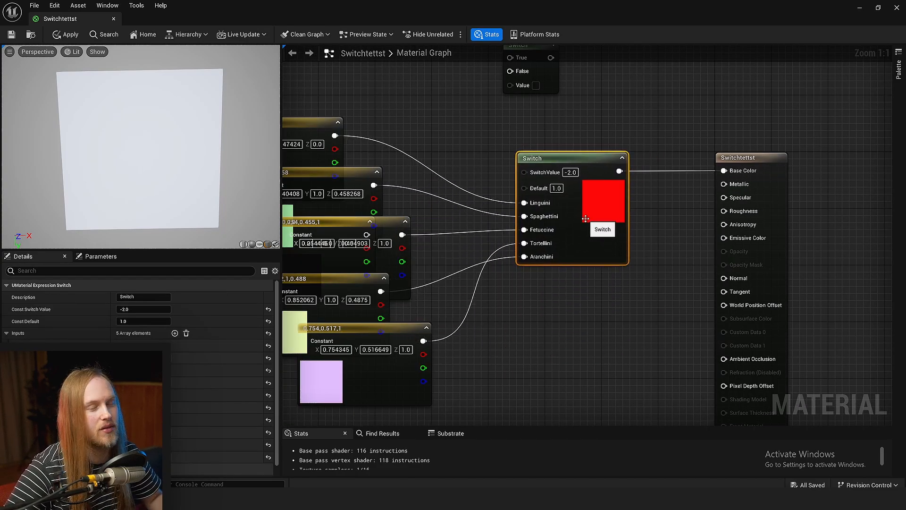
right_drag(570, 314, 618, 340)
click(616, 339)
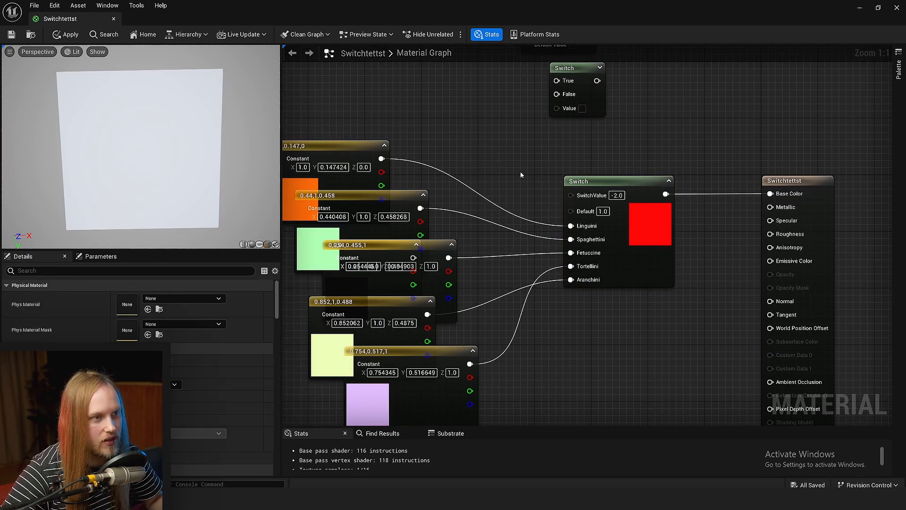
Step: Move the static Switch node directly beneath the Param static switch node, aligning their left edges
right_drag(581, 92, 550, 206)
drag(551, 206, 524, 207)
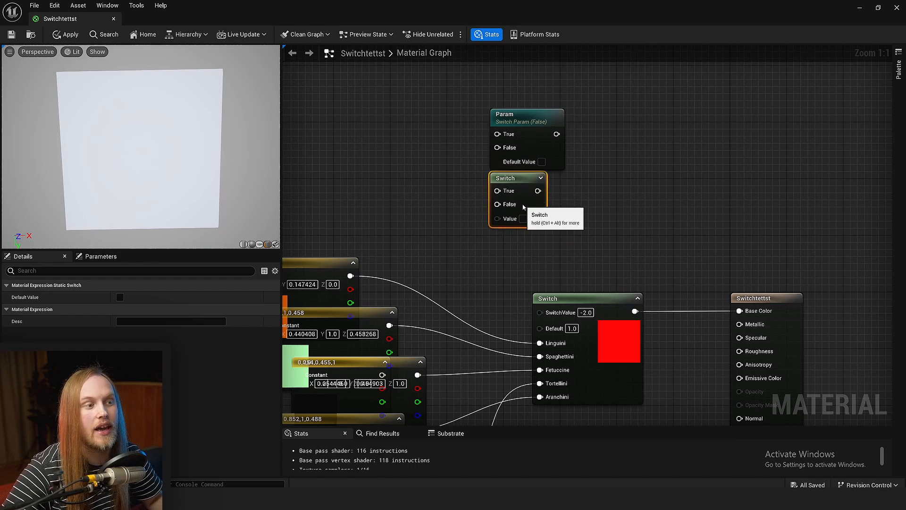
scroll(524, 207, up, 3)
right_drag(537, 219, 541, 257)
click(562, 253)
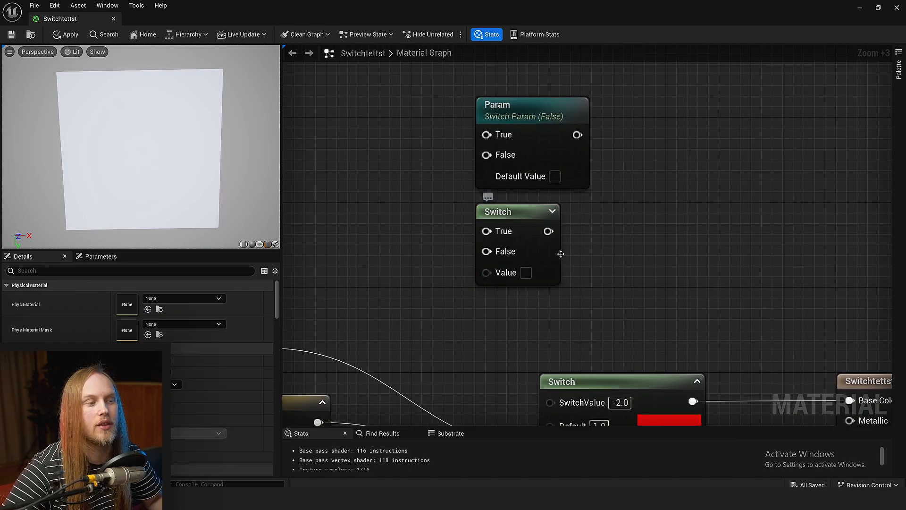
mouse_move(539, 248)
mouse_down()
mouse_move(516, 240)
mouse_move(537, 242)
mouse_up()
key(ctrl+z)
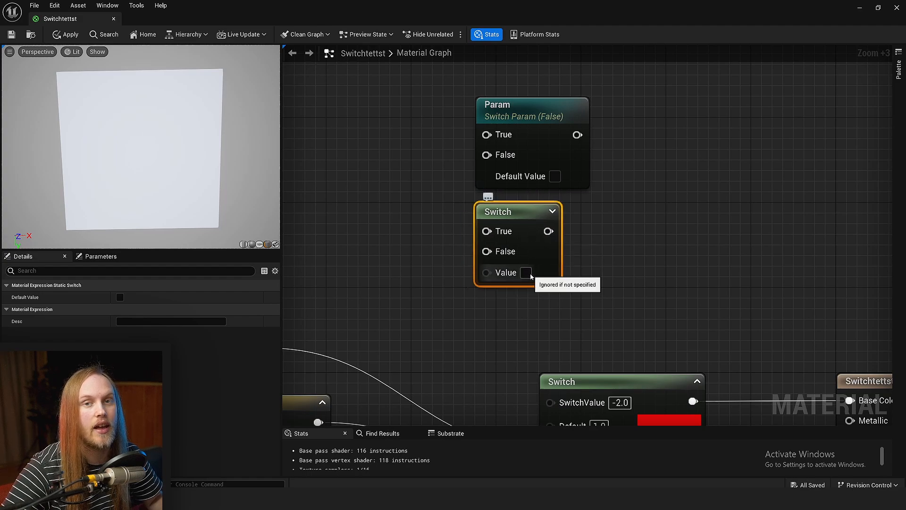
click(594, 277)
Step: Enable Default Value on the Param static switch node and leave the plain static Switch node's Value disabled after toggling it
right_drag(595, 278, 583, 242)
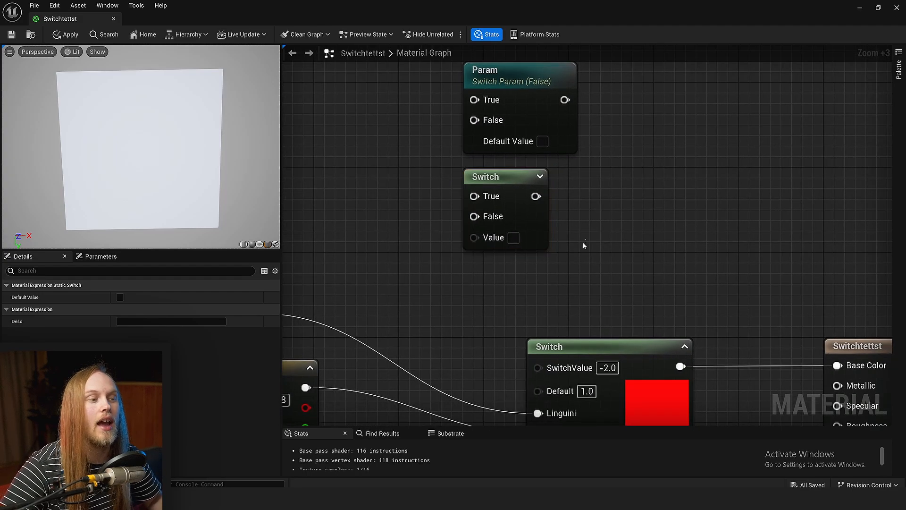
click(514, 237)
click(543, 141)
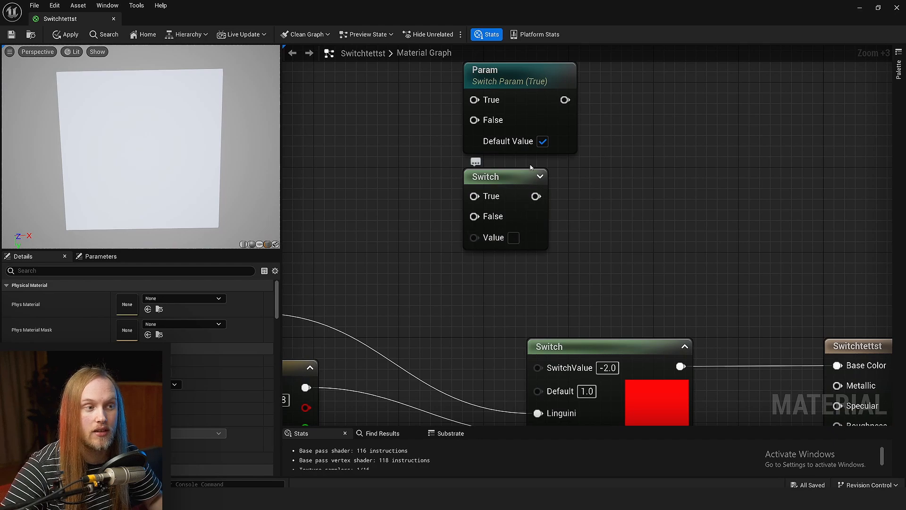
click(515, 237)
click(543, 141)
drag(475, 196, 383, 135)
click(343, 135)
right_drag(359, 122, 380, 137)
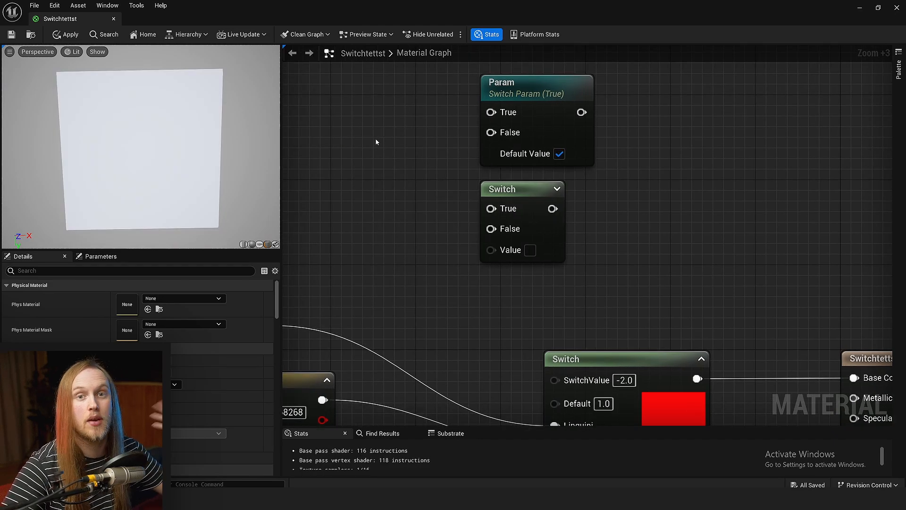
Step: Move the static Switch node away from the Param node, up and to the left into empty graph space
click(482, 237)
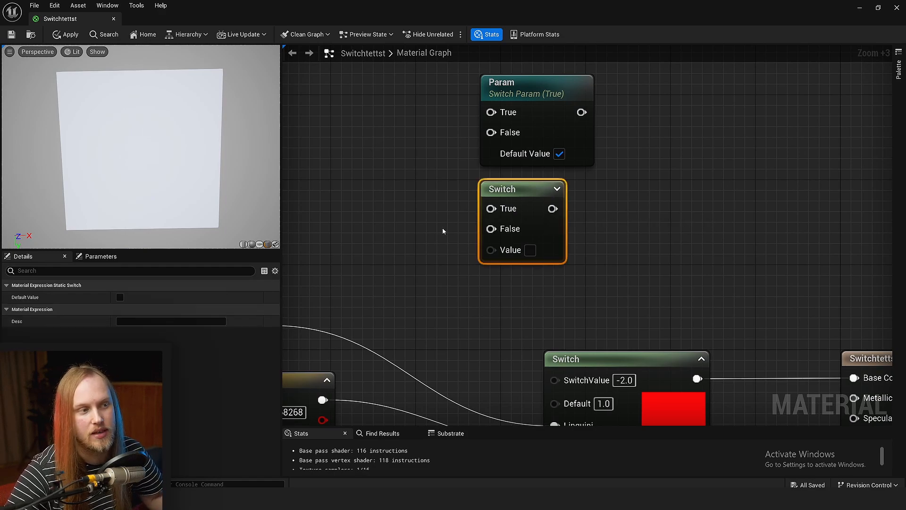
click(444, 223)
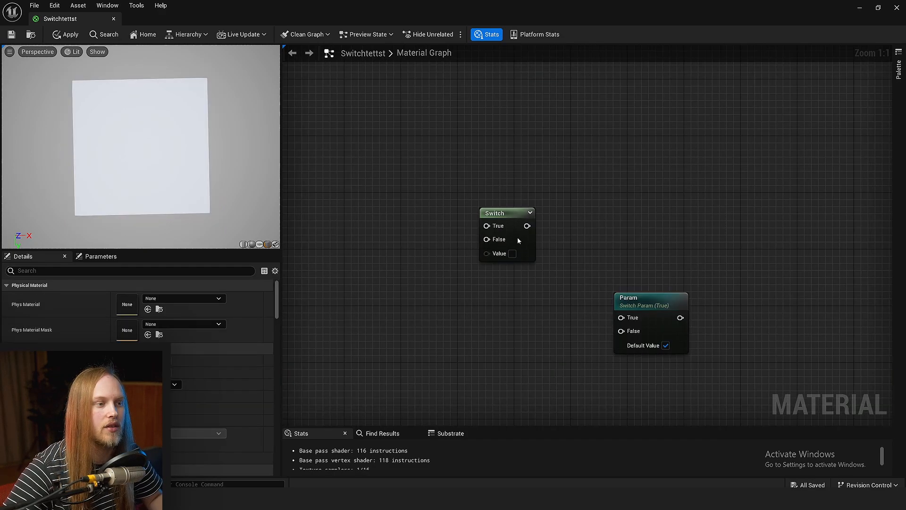
drag(517, 237, 446, 188)
right_drag(278, 150, 384, 199)
click(384, 200)
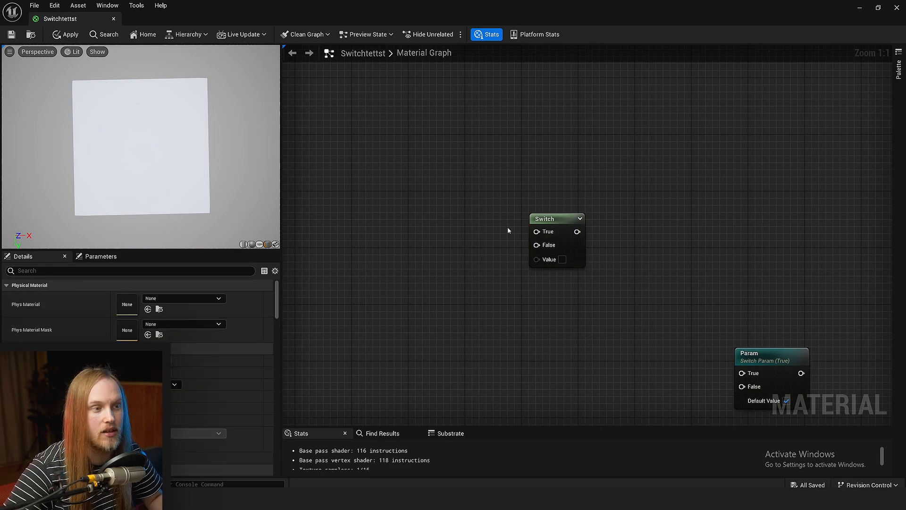
right_drag(510, 231, 529, 158)
scroll(529, 159, up, 1)
click(515, 206)
scroll(514, 206, down, 2)
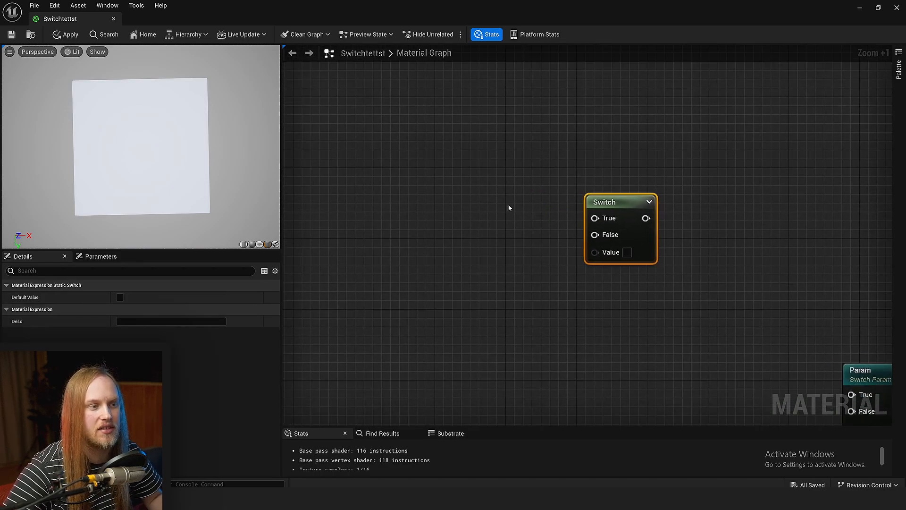
click(387, 336)
scroll(384, 328, up, 1)
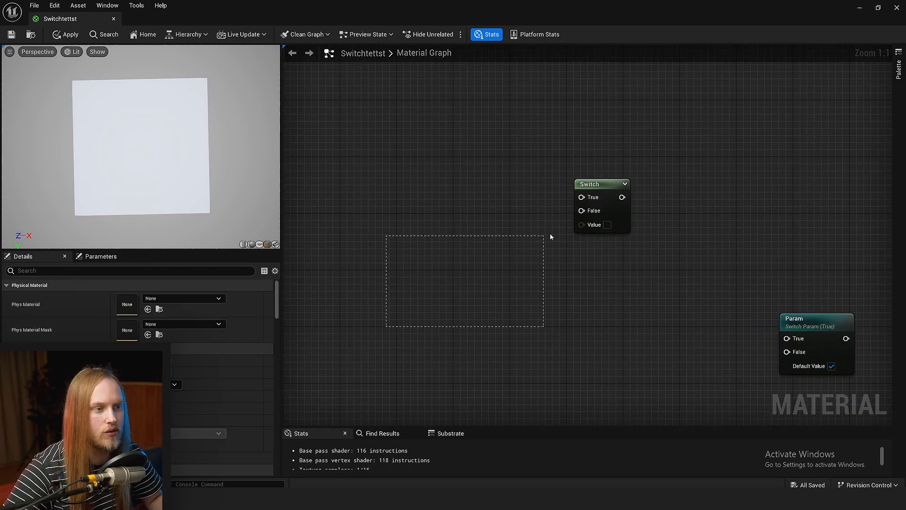
drag(563, 214, 573, 210)
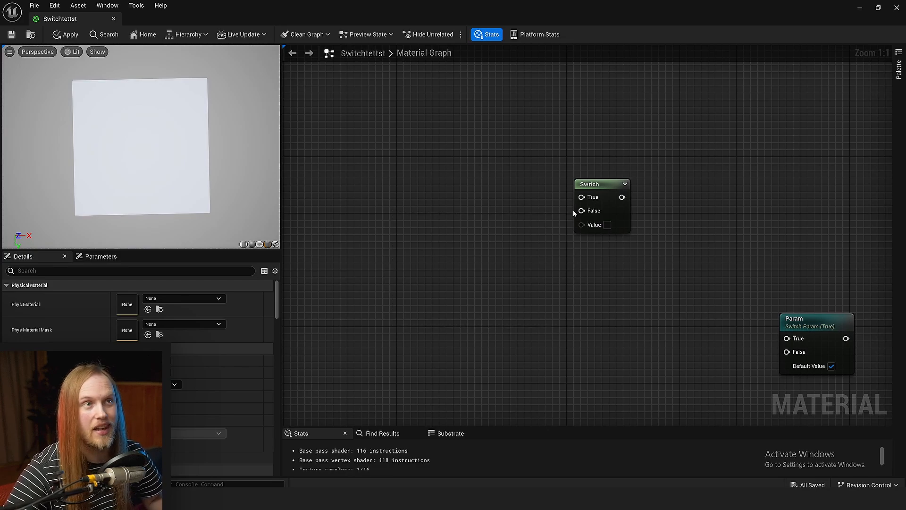
drag(529, 259, 456, 338)
right_drag(457, 337, 333, 277)
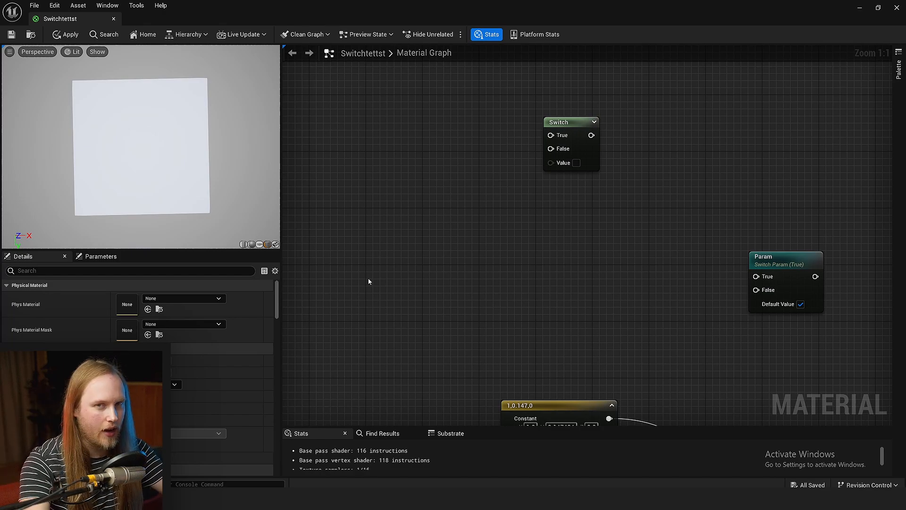
right_drag(420, 222, 393, 266)
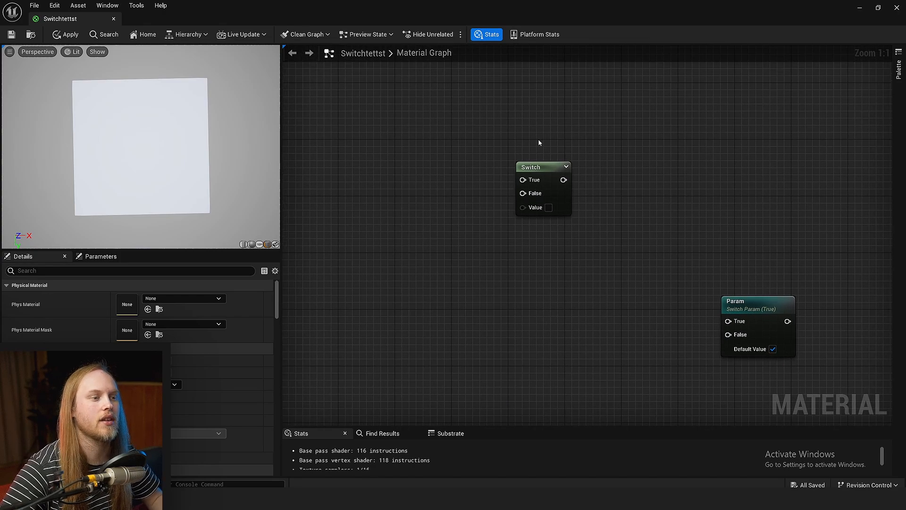
drag(536, 172, 531, 210)
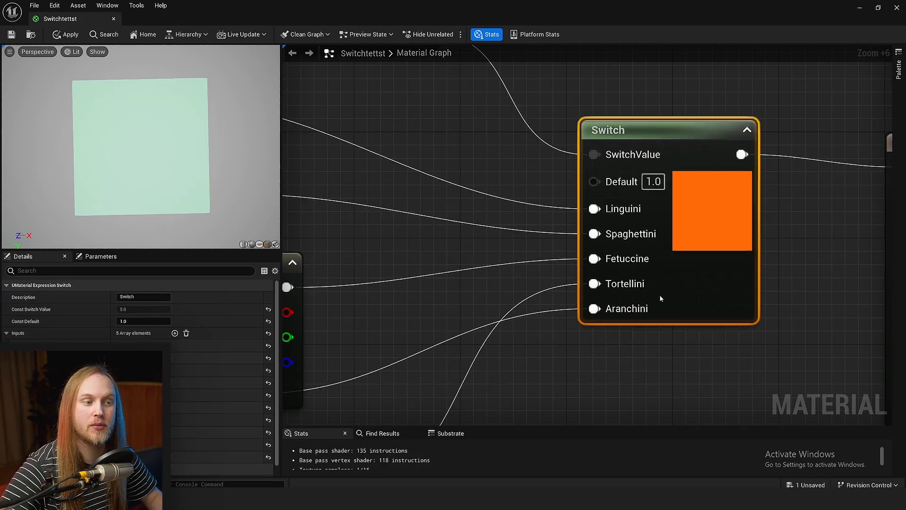
Step: Move the multi-input Switch node closer to its colour constants, levelling its output wire to Base Color
drag(661, 299, 639, 284)
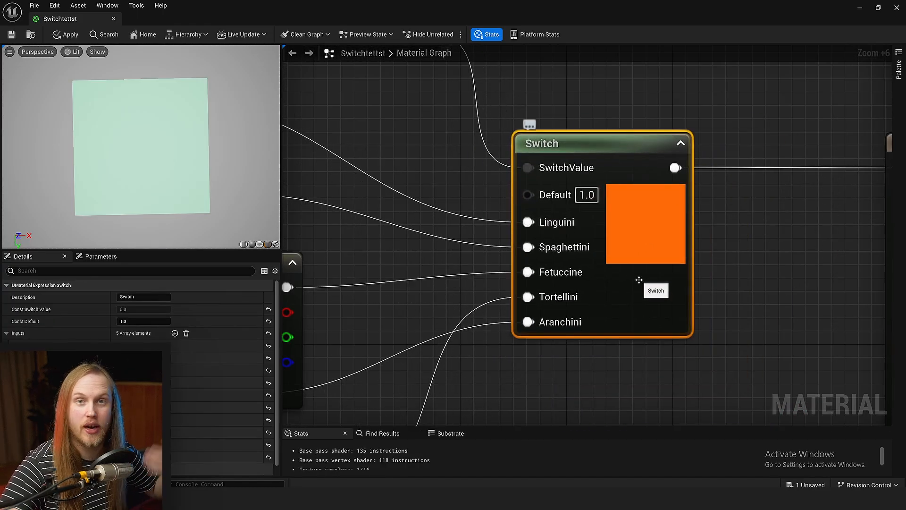
right_drag(639, 280, 702, 303)
scroll(660, 222, down, 1)
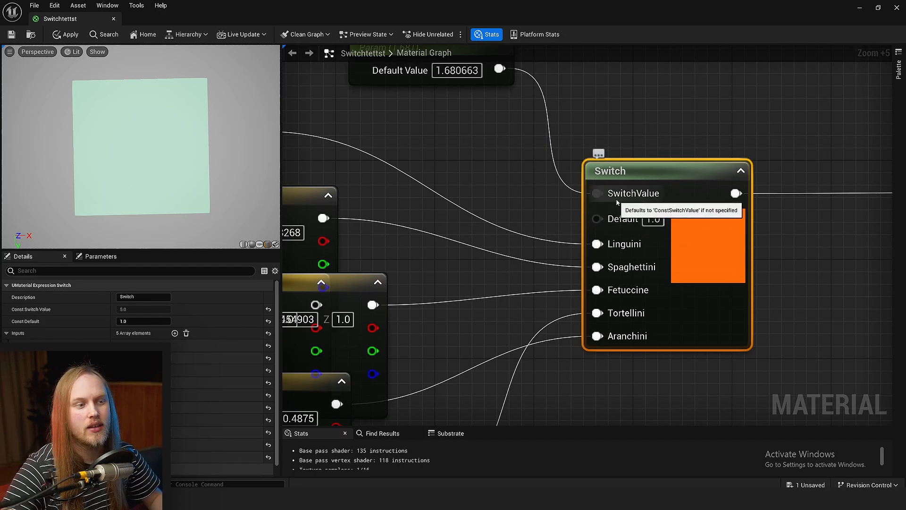
scroll(457, 193, down, 3)
right_drag(458, 194, 562, 176)
click(532, 191)
scroll(558, 173, down, 2)
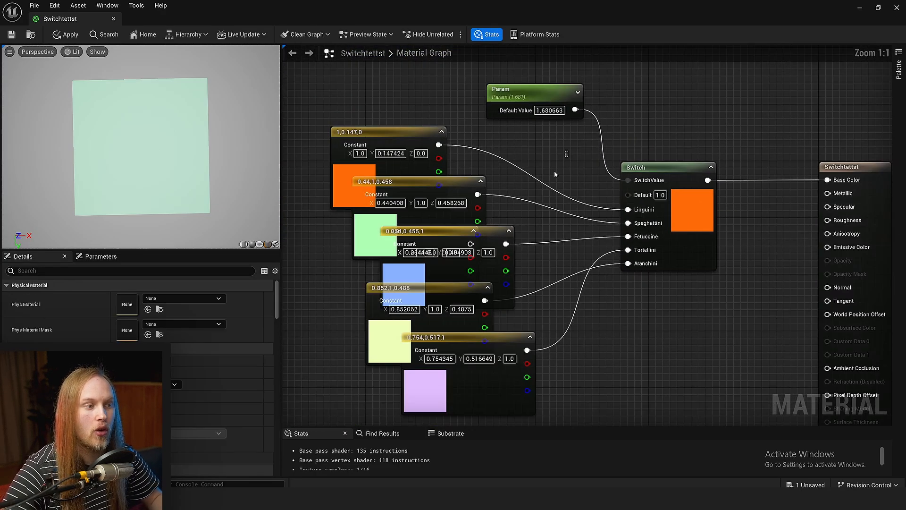
Step: Examine how the five colour constants and the scalar Param feed the Switch node's named inputs and SwitchValue
drag(554, 174, 439, 340)
scroll(710, 243, up, 5)
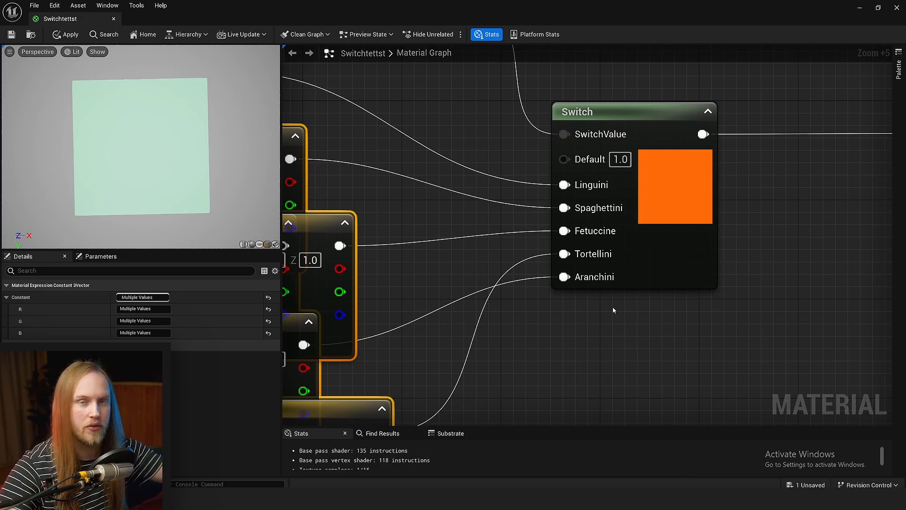
scroll(536, 275, down, 8)
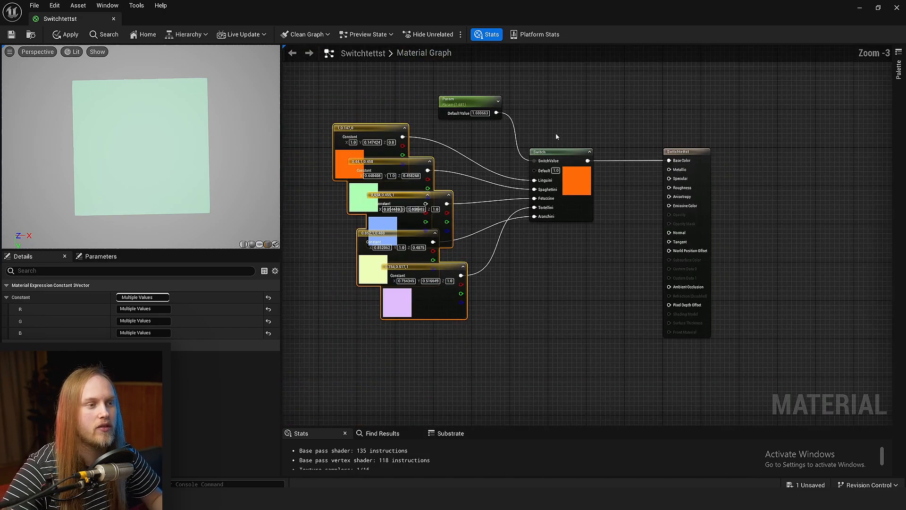
click(536, 203)
scroll(549, 183, up, 6)
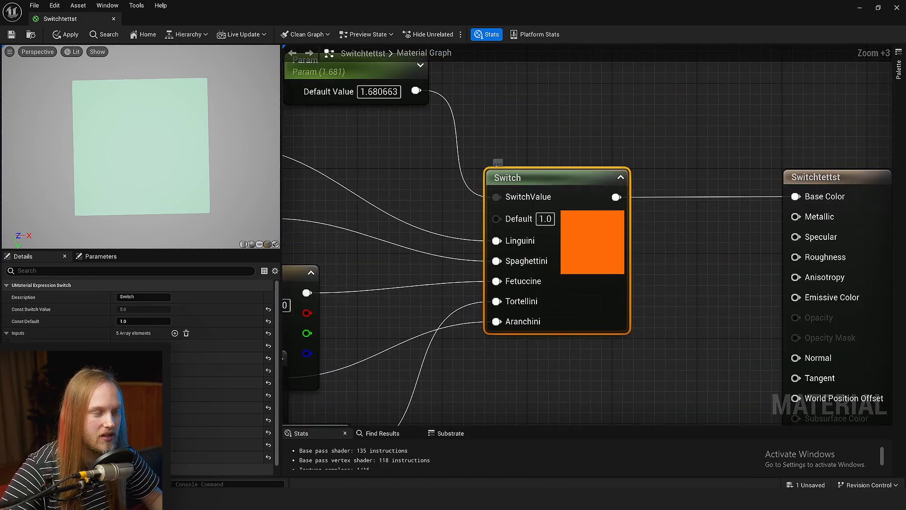
scroll(549, 184, down, 3)
right_drag(507, 365, 510, 150)
right_drag(505, 248, 519, 417)
right_drag(421, 264, 509, 275)
scroll(510, 274, down, 2)
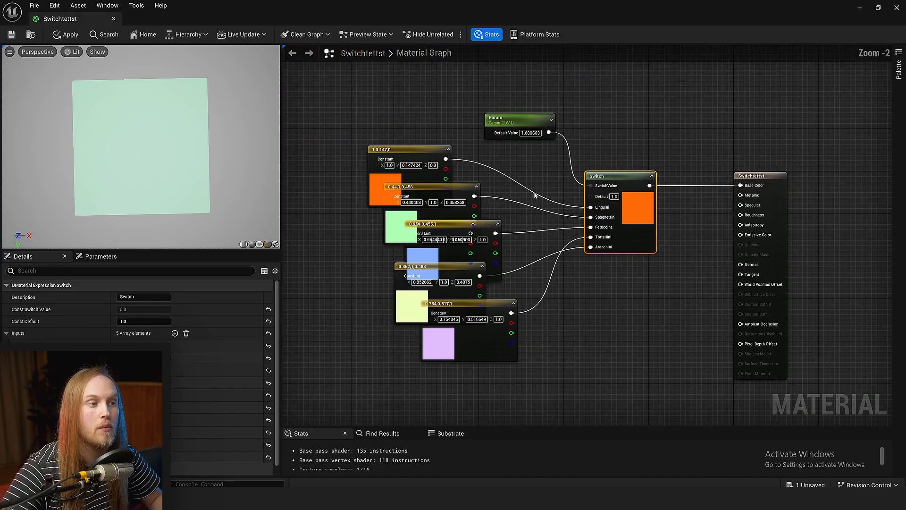
Step: Move all five colour constants together further left, away from the Switch node
drag(535, 195, 425, 323)
drag(484, 319, 305, 242)
right_drag(477, 355, 780, 356)
drag(762, 339, 595, 312)
right_drag(768, 318, 581, 326)
click(582, 326)
Step: Move the purple constant up and to the right, beside the yellow one and nearly level with the Switch node's Tortellini input
drag(446, 317, 522, 260)
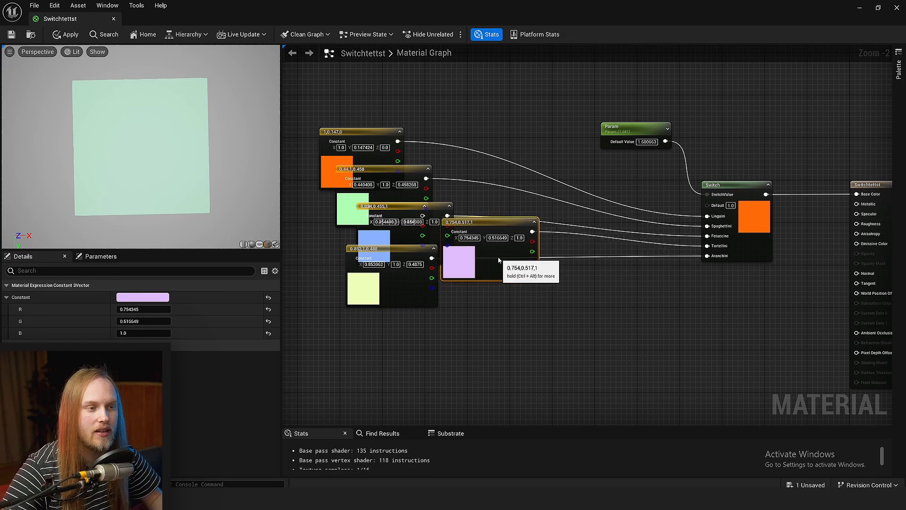
scroll(583, 319, up, 2)
scroll(584, 323, down, 3)
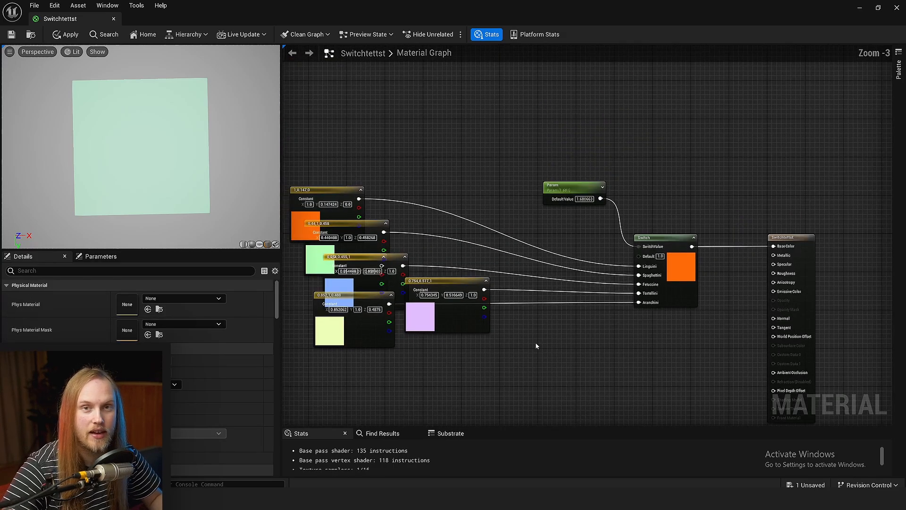
scroll(536, 342, up, 2)
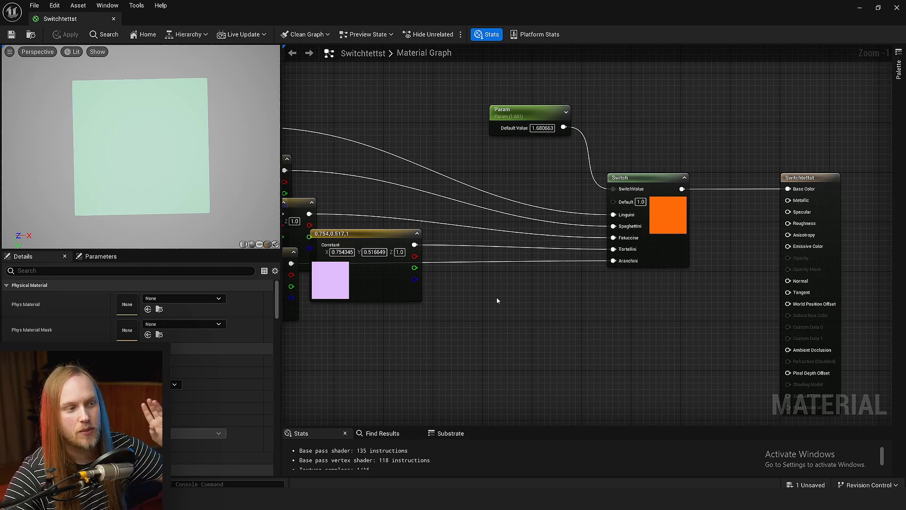
right_drag(496, 296, 603, 296)
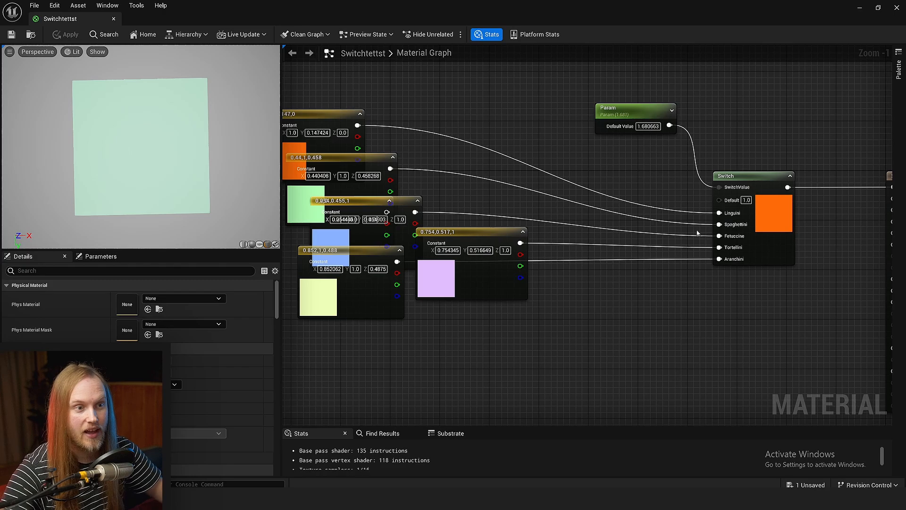
right_drag(698, 233, 624, 231)
scroll(624, 231, up, 1)
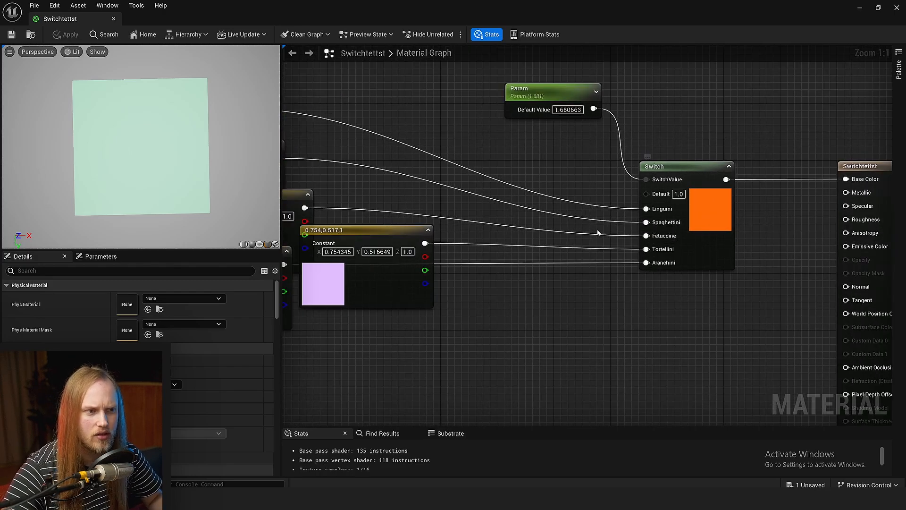
scroll(502, 315, down, 1)
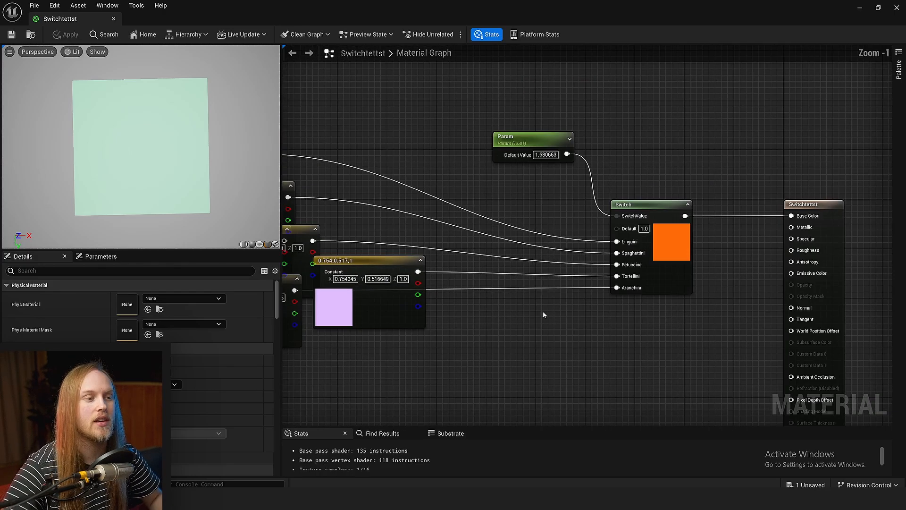
right_drag(543, 311, 563, 266)
scroll(564, 284, up, 1)
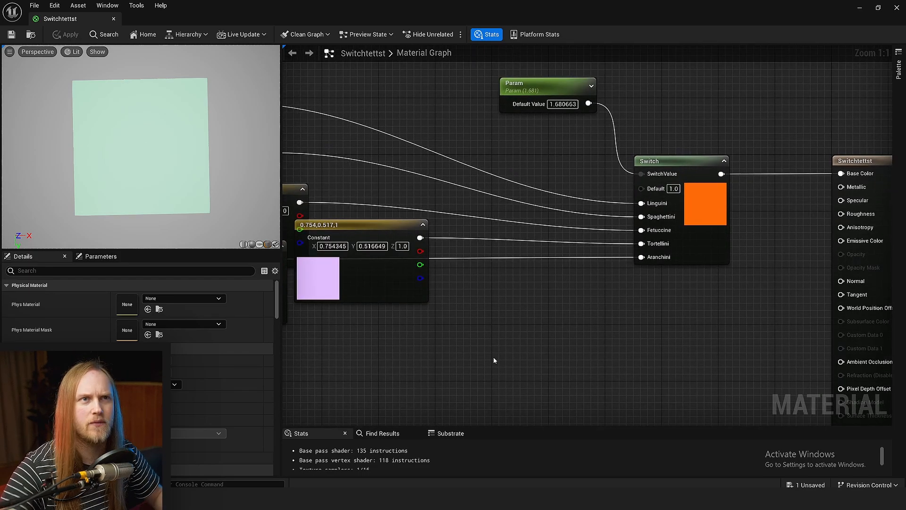
scroll(530, 338, down, 2)
right_drag(531, 338, 595, 277)
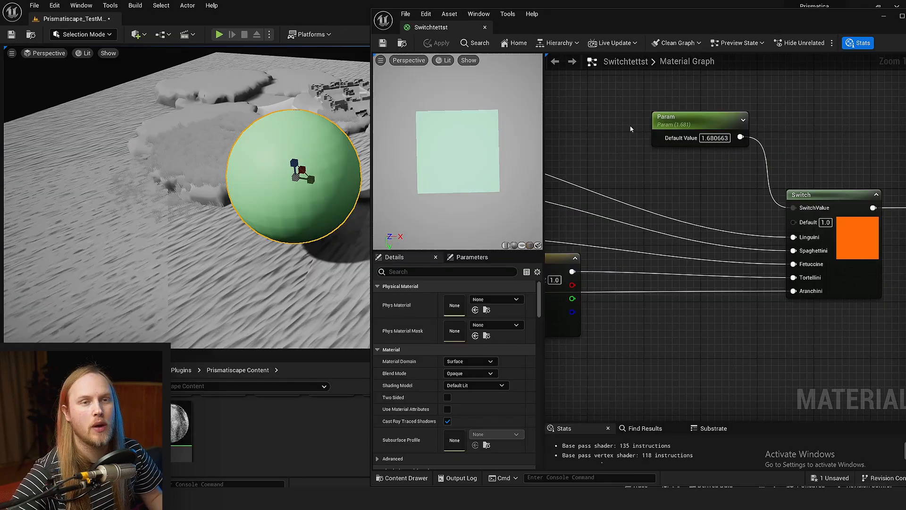
Step: Add a Constant node below Param and connect it to the Switch node's SwitchValue in place of the parameter
right_drag(555, 108, 645, 154)
scroll(691, 155, up, 1)
click(470, 85)
scroll(484, 110, up, 3)
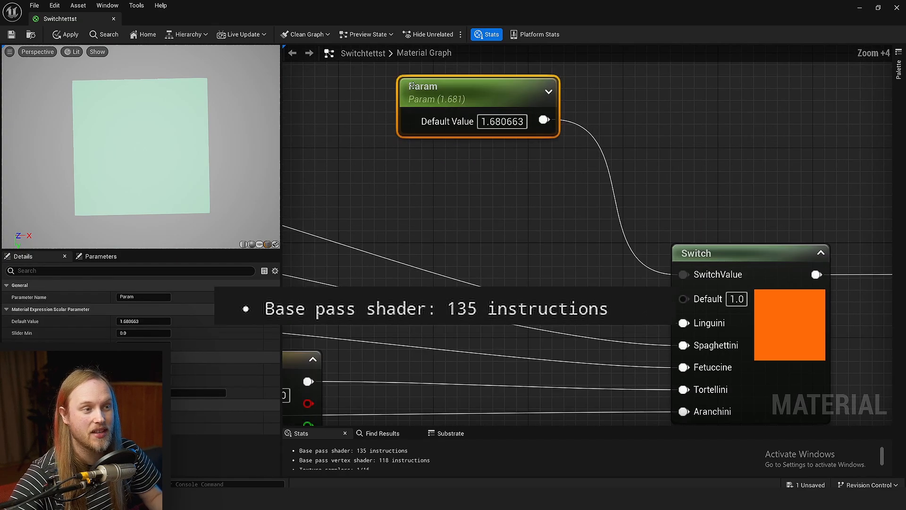
click(526, 176)
drag(613, 203, 680, 275)
scroll(680, 275, down, 2)
click(620, 175)
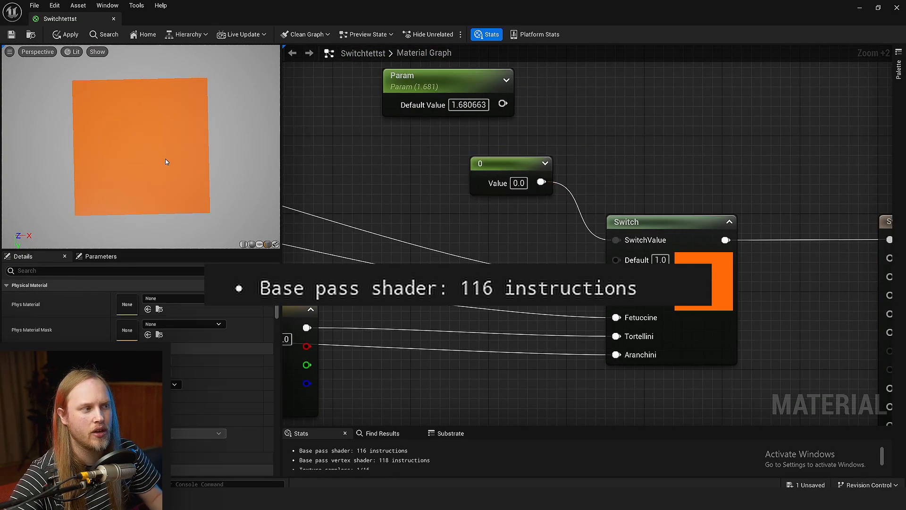
Step: Examine the material preview and how the zero constant and five colour constants feed the Switch node
drag(166, 160, 166, 160)
scroll(542, 244, down, 2)
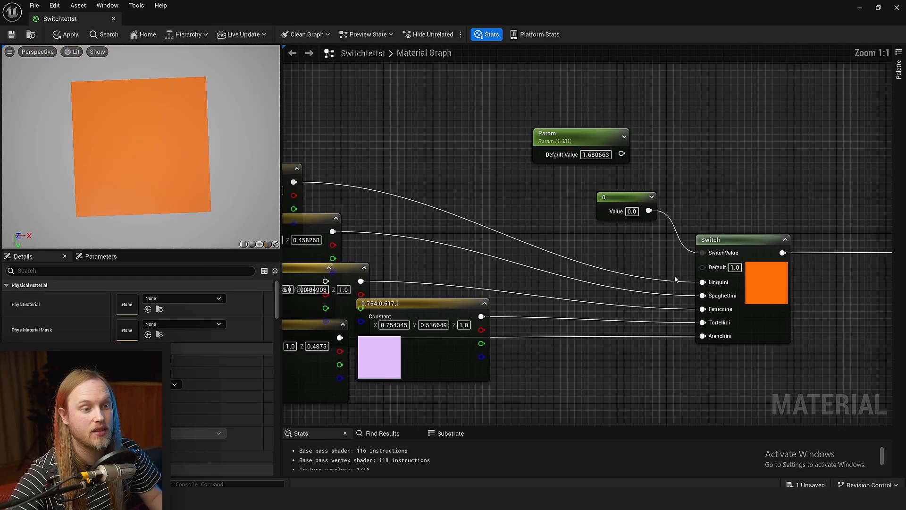
scroll(708, 284, up, 3)
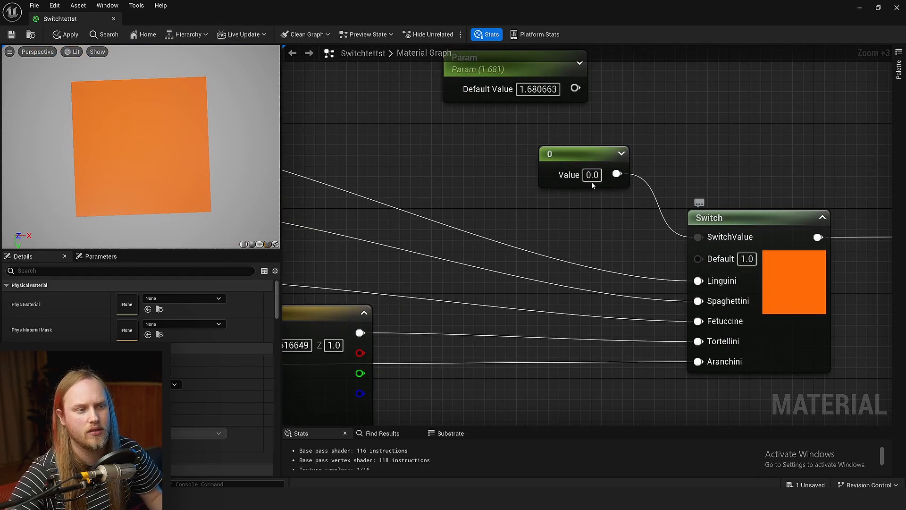
scroll(681, 138, down, 3)
click(519, 197)
right_drag(633, 218, 642, 192)
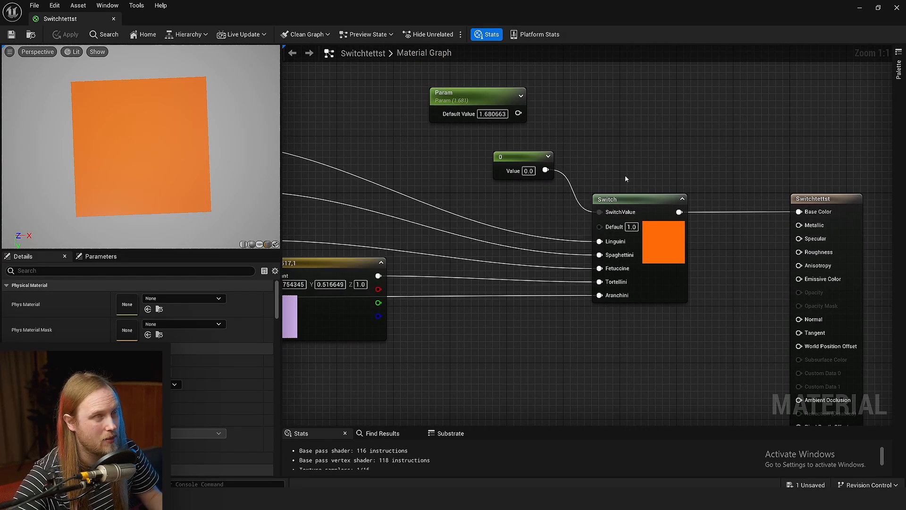
scroll(645, 168, down, 1)
right_drag(645, 168, 692, 150)
scroll(692, 150, up, 2)
scroll(704, 265, down, 2)
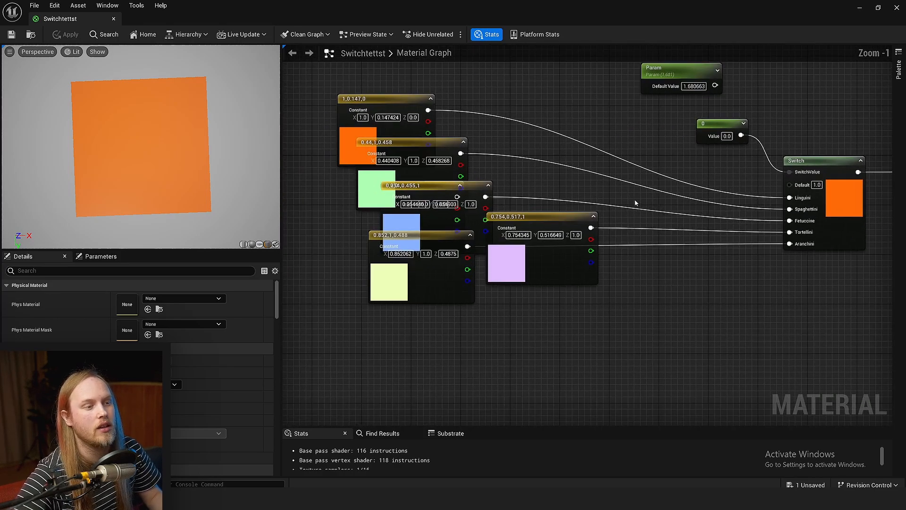
Step: Move all five colour constants straight down together, and move the Switch node down and slightly left
drag(634, 200, 325, 85)
drag(643, 312, 556, 294)
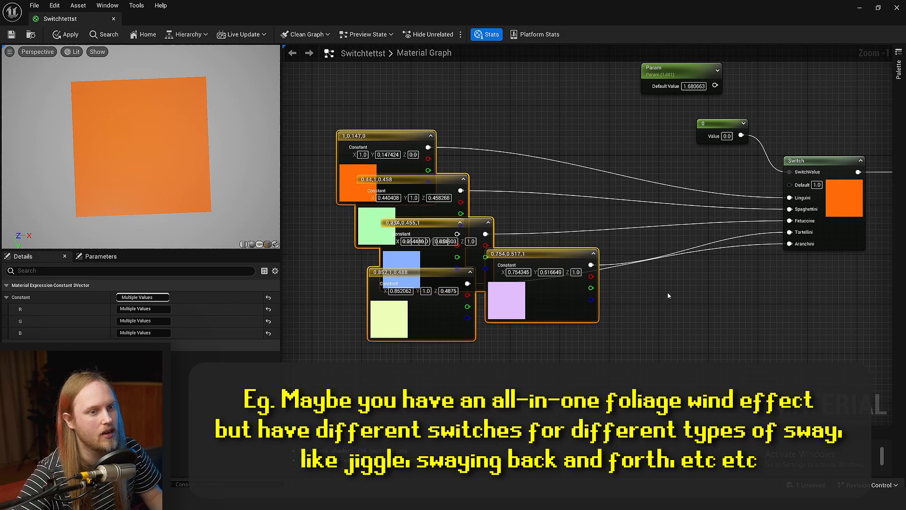
right_drag(667, 291, 492, 372)
scroll(661, 307, up, 3)
click(836, 230)
right_drag(660, 307, 756, 331)
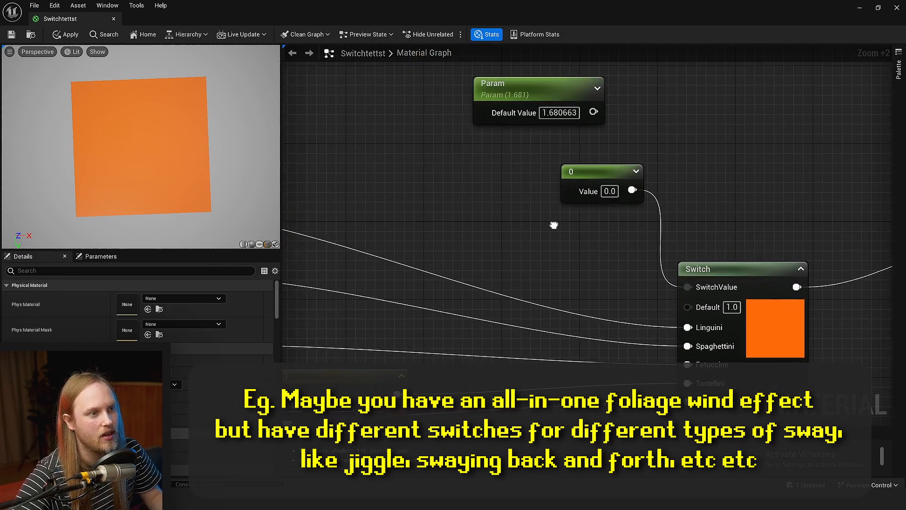
Step: Move the SwitchValue constant left to sit above the colour constants, and shift Param up and to the right
scroll(754, 323, down, 3)
drag(651, 229, 454, 171)
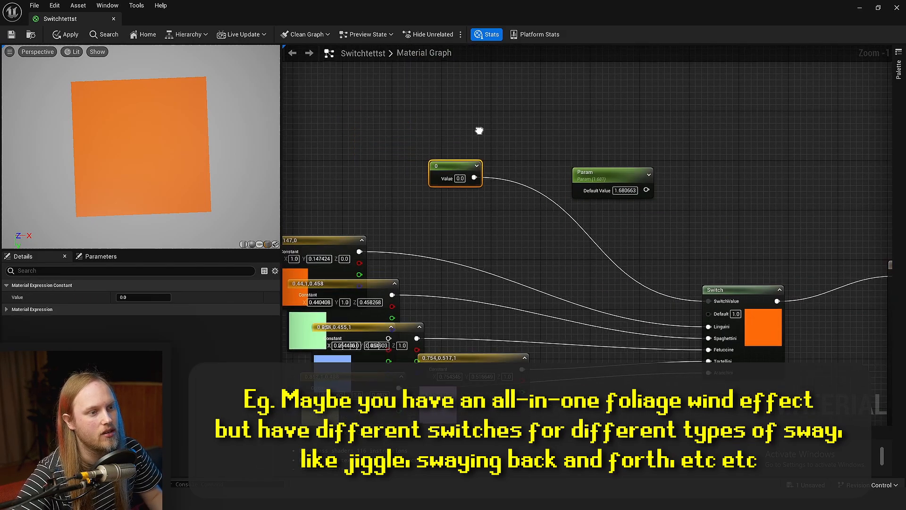
right_drag(479, 132, 450, 140)
click(449, 141)
drag(594, 178, 621, 103)
click(569, 183)
right_drag(568, 183, 617, 238)
scroll(617, 238, up, 3)
drag(432, 218, 393, 159)
right_drag(388, 196, 510, 156)
drag(536, 136, 501, 231)
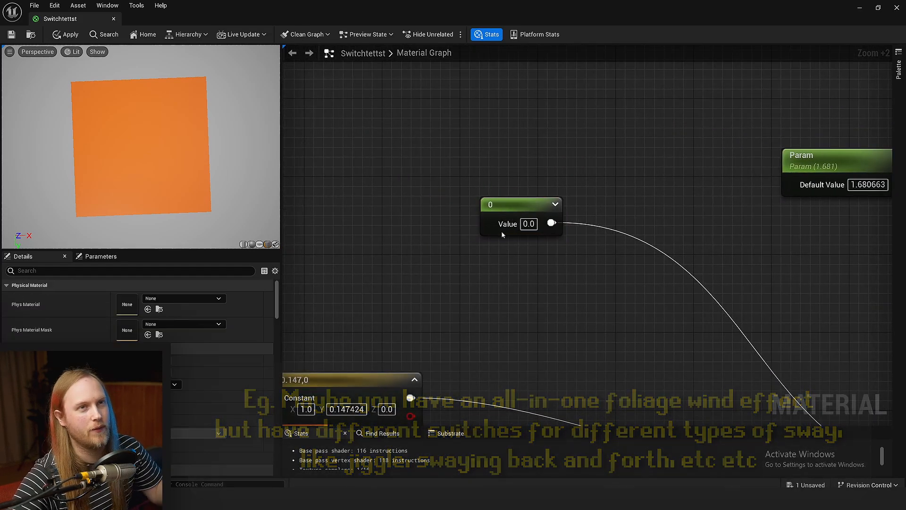
Step: Set the constant feeding SwitchValue to 2
right_drag(502, 230, 491, 212)
scroll(514, 198, down, 1)
scroll(514, 194, up, 4)
click(513, 193)
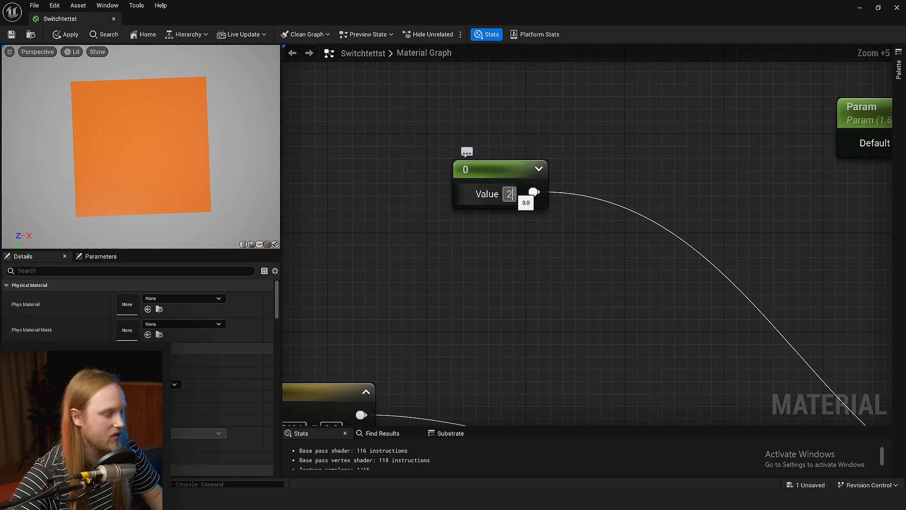
text(2)
key(Return)
scroll(618, 189, down, 4)
scroll(619, 192, down, 4)
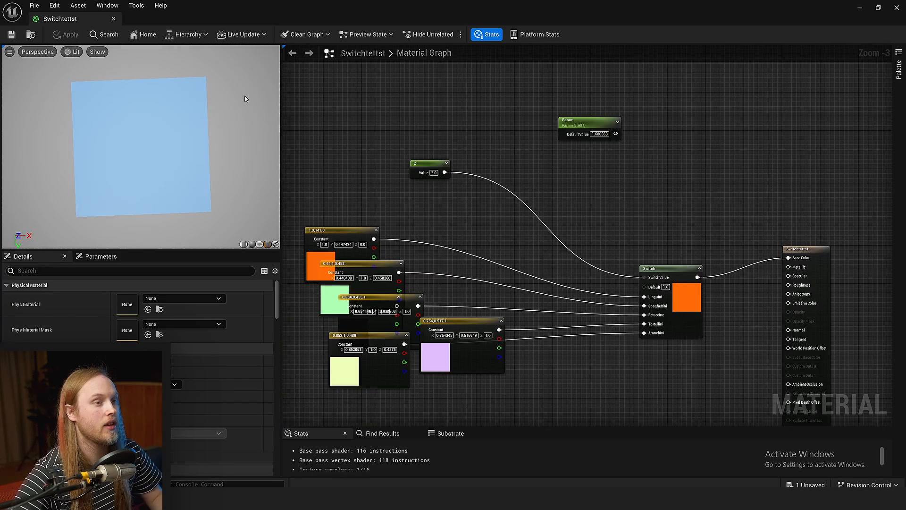
Step: Search the node list for "atlas" and add the MF_Variable_Props_Atlas function in the empty area above the constant
right_drag(574, 208, 551, 346)
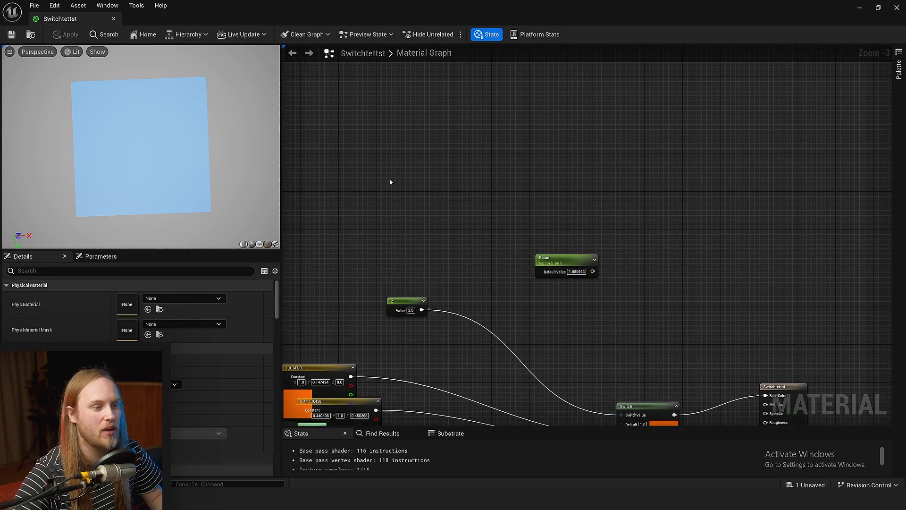
right_drag(390, 182, 503, 180)
right_click(503, 181)
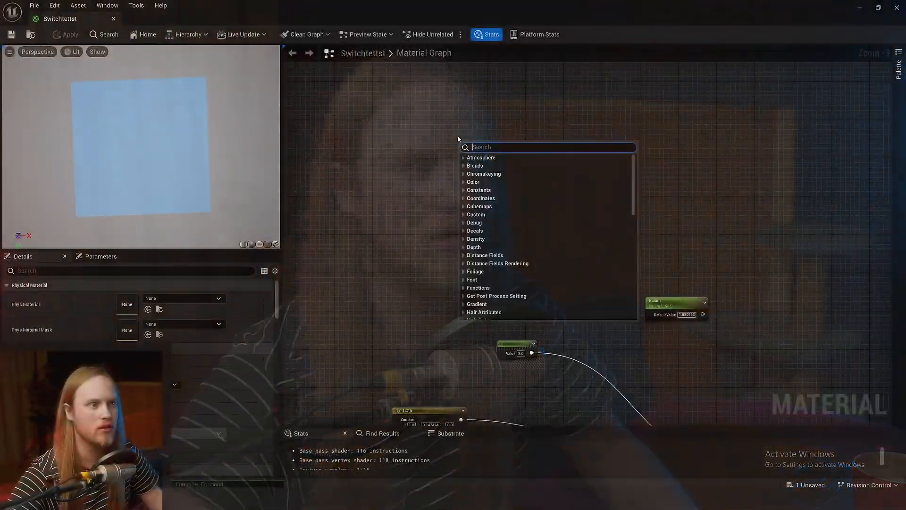
text(atlas)
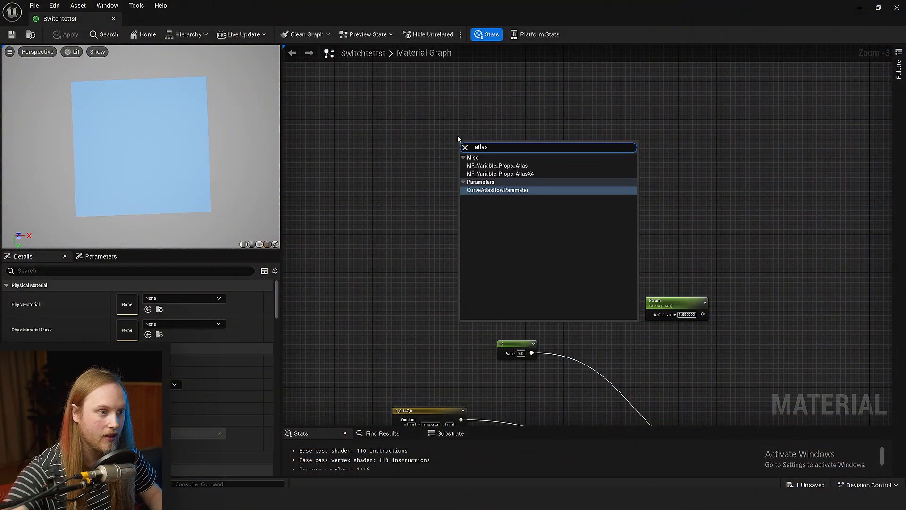
click(483, 166)
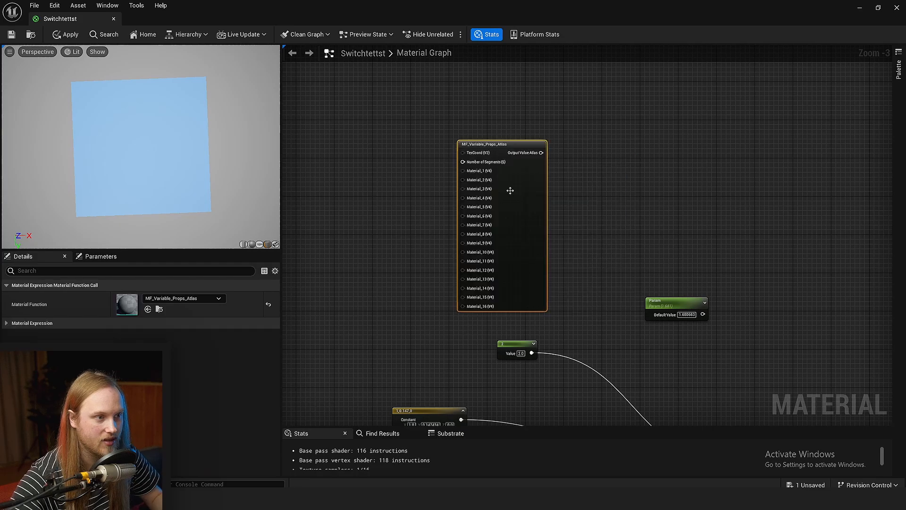
scroll(577, 238, up, 4)
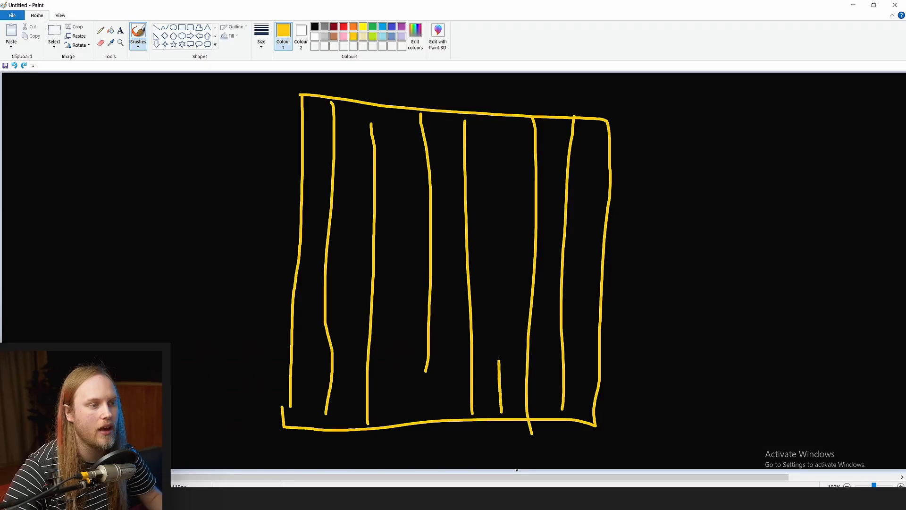
Step: Switch to the Paint sketch of a striped square and draw a yellow vertical divider through its wide fifth column
drag(499, 360, 496, 116)
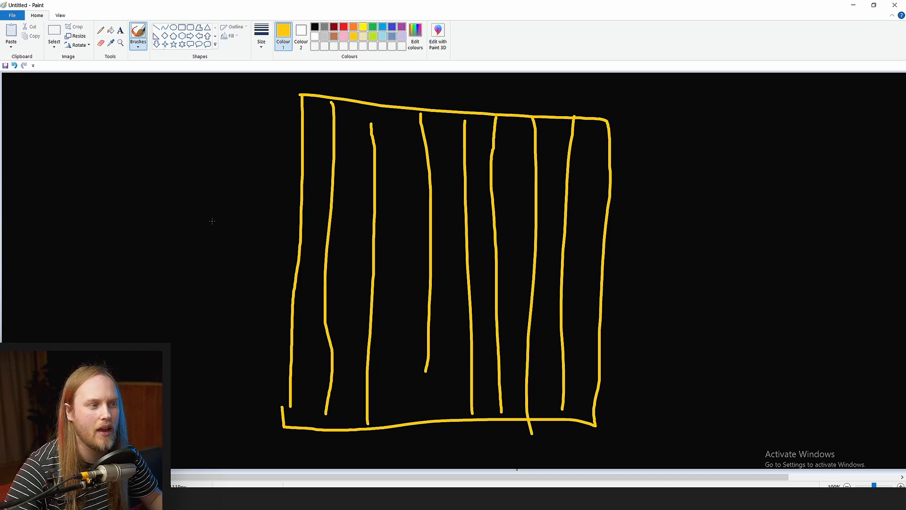
mouse_move(449, 105)
mouse_down()
mouse_move(633, 239)
mouse_move(609, 321)
mouse_up()
key(ctrl+z)
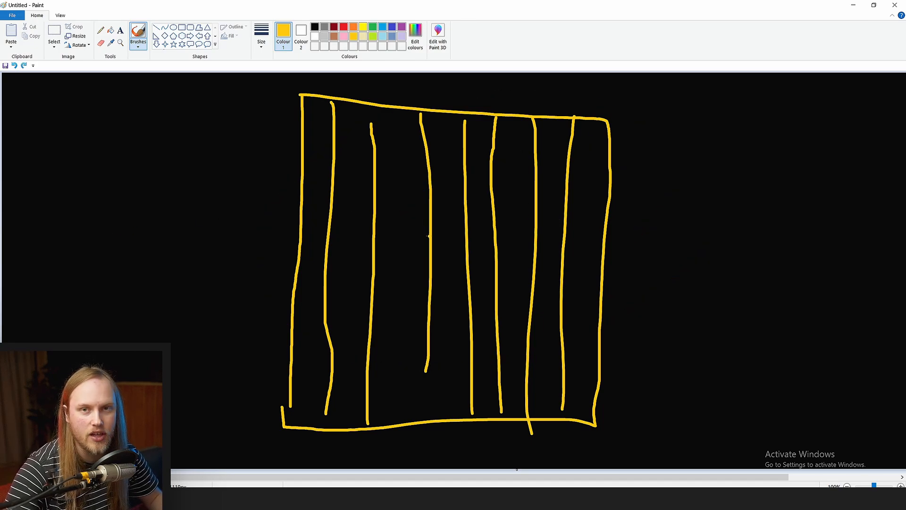
Step: Mark the tops of the sketch's first four columns with small red scribbles
click(344, 27)
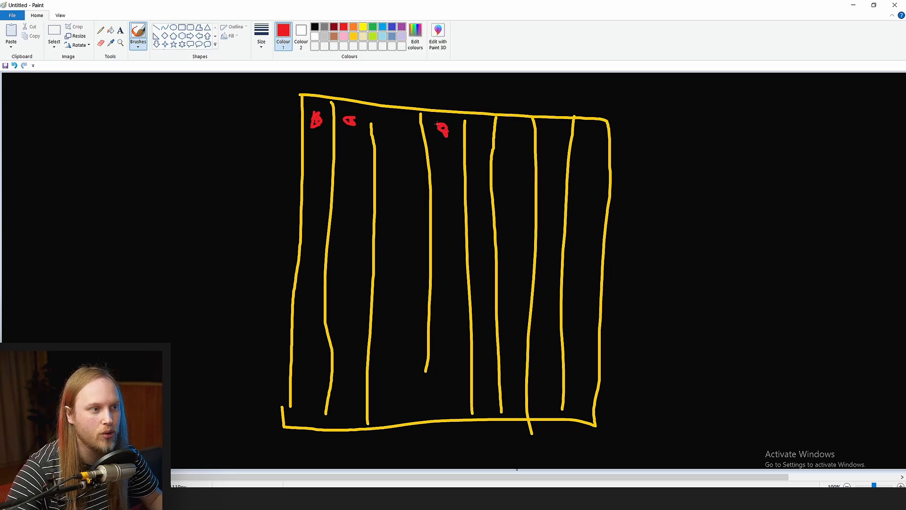
click(383, 37)
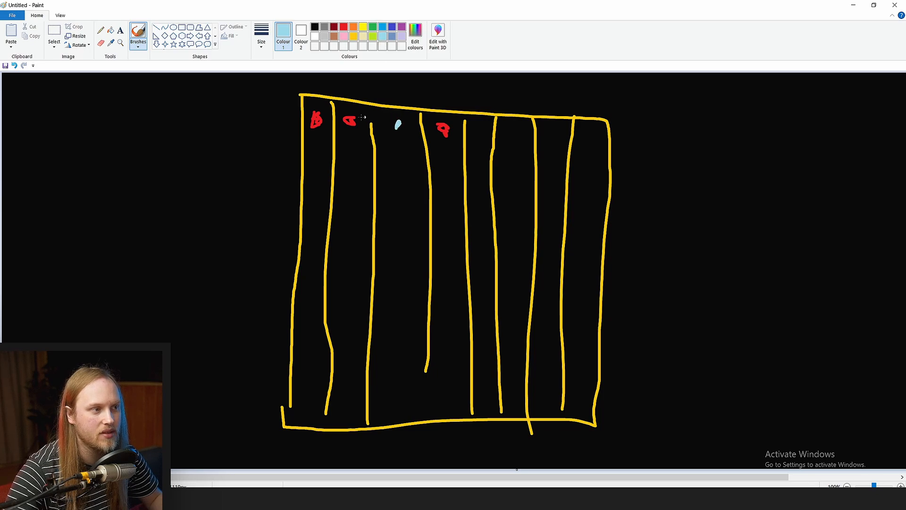
key(ctrl+z)
click(345, 27)
click(392, 116)
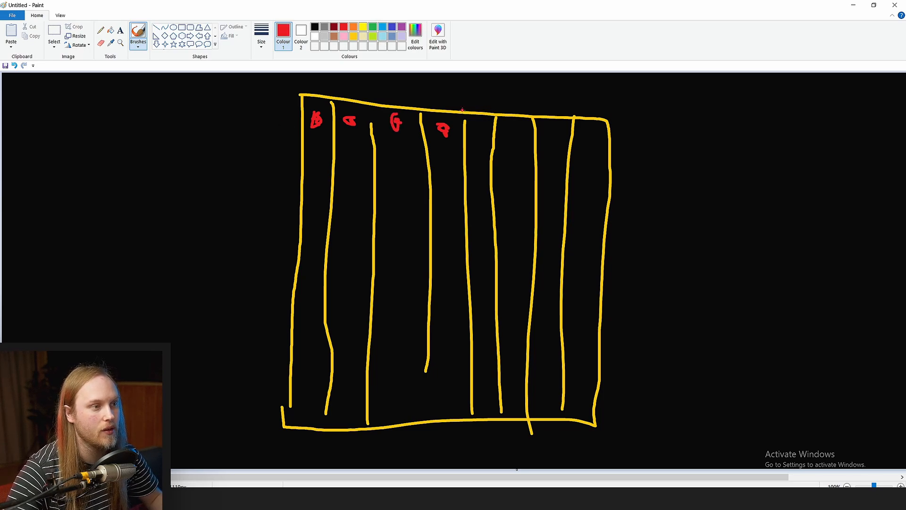
Step: Number the columns along the sketch's lower edge in red, starting with 1, 2, 3, and close Paint
drag(303, 381, 308, 410)
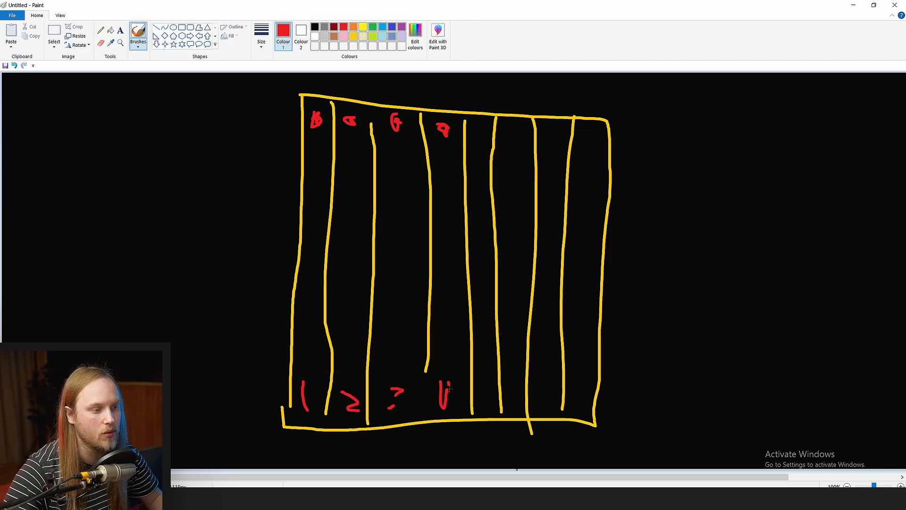
drag(481, 403, 590, 398)
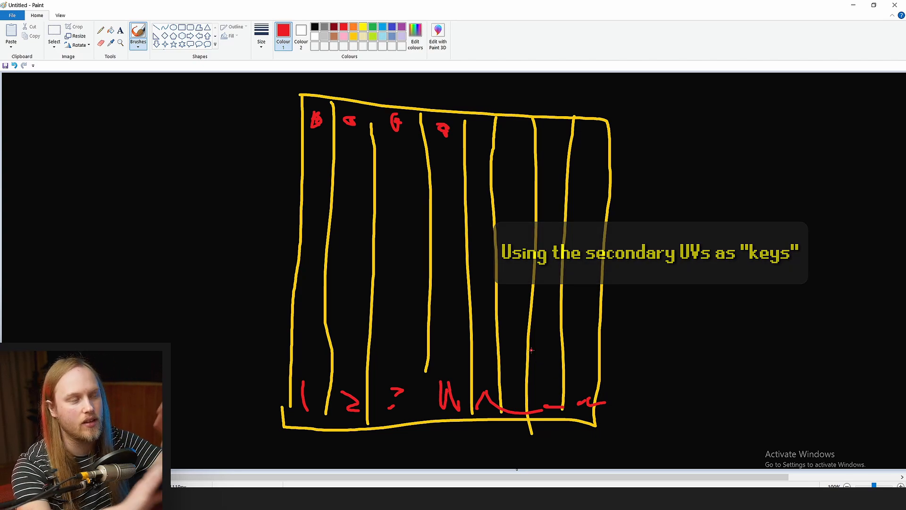
click(894, 5)
Step: Review the MF_Variable_Props_Atlas node's TexCoord, Number of Segments and Material inputs, and open its function graph
click(470, 251)
right_drag(451, 235, 339, 178)
scroll(352, 203, down, 3)
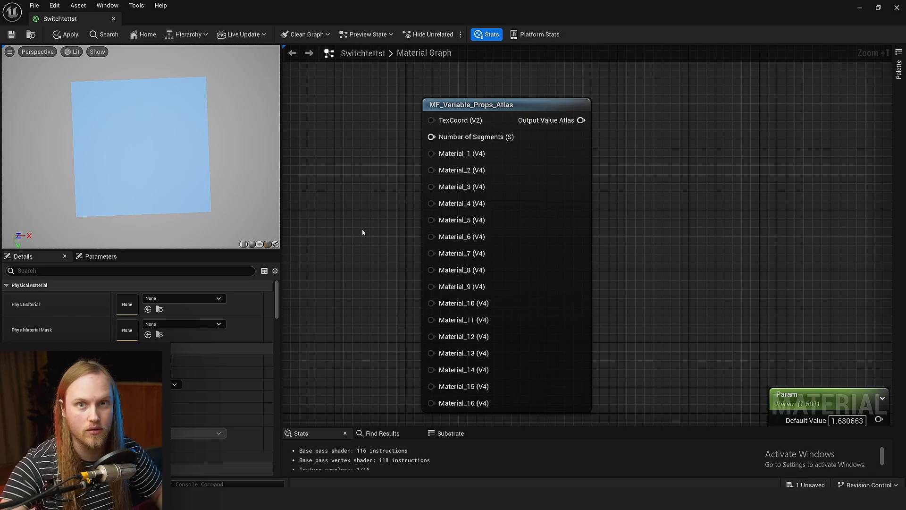
right_drag(660, 336, 625, 247)
scroll(635, 263, down, 4)
scroll(622, 277, up, 3)
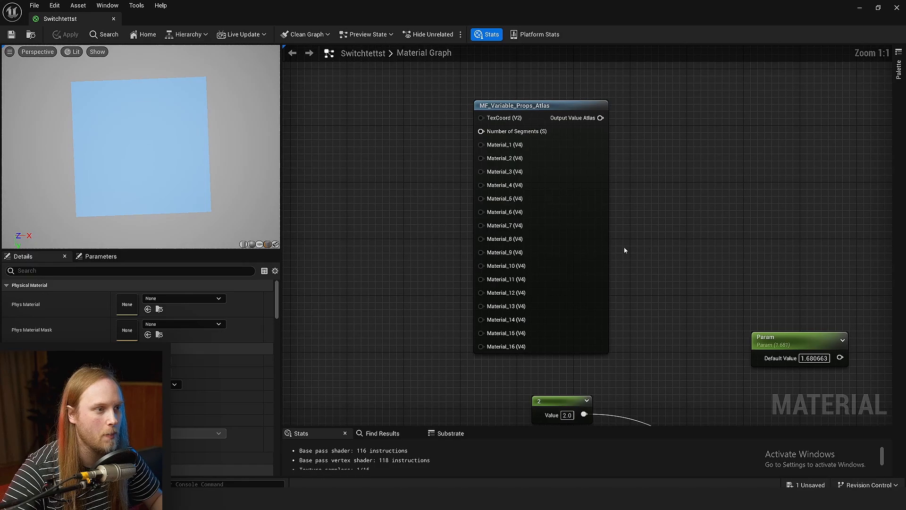
click(569, 279)
double_click(569, 279)
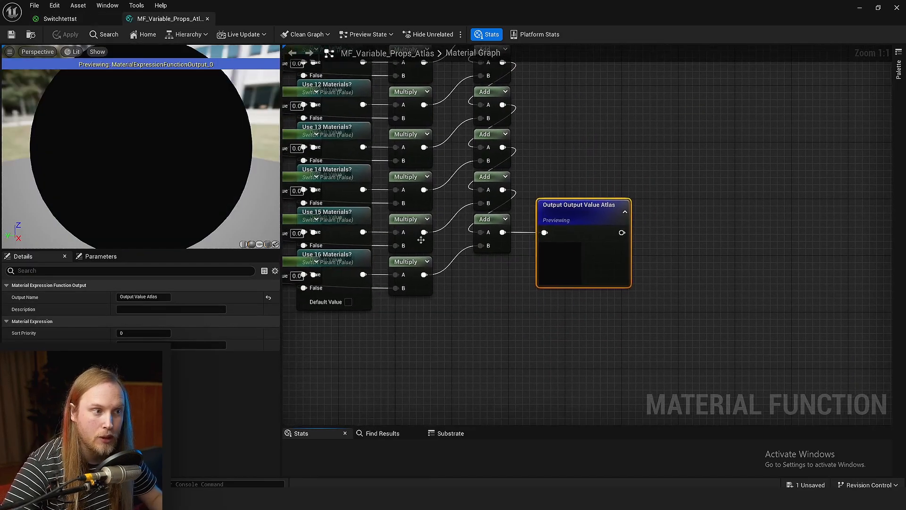
Step: Examine the function's repeated Subtract, Abs, Saturate and 1-x rows that mask each Material input
scroll(426, 237, down, 5)
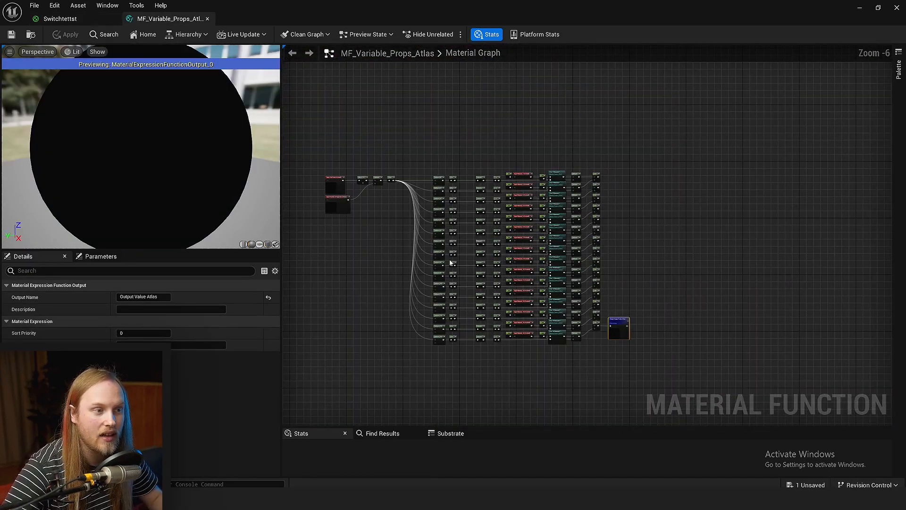
scroll(450, 261, up, 4)
right_drag(447, 255, 493, 376)
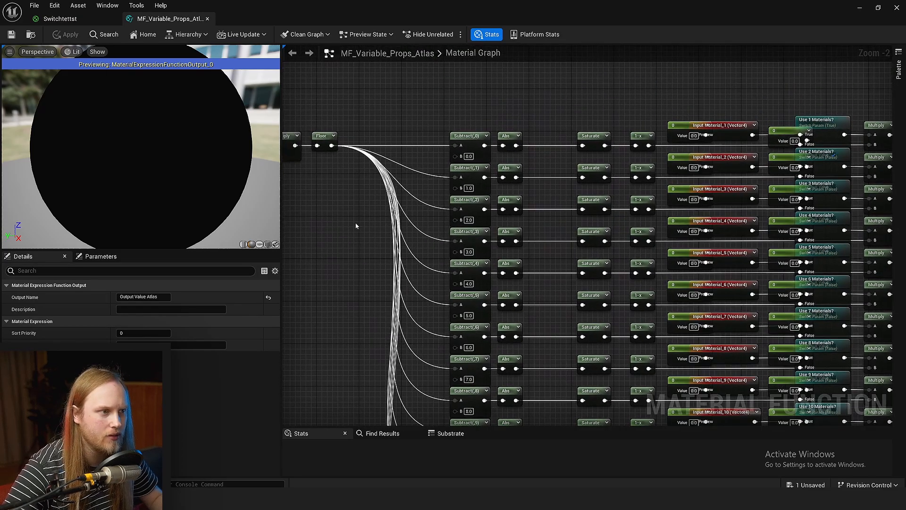
drag(361, 121, 586, 163)
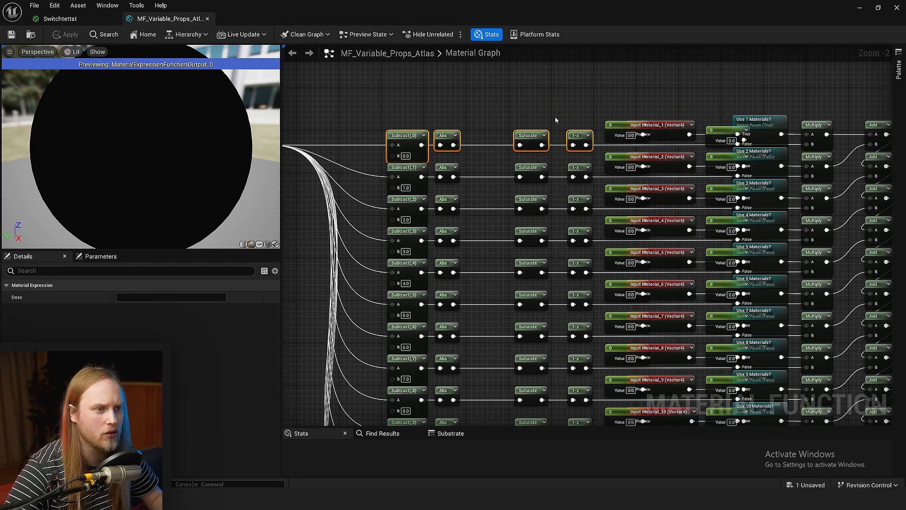
click(556, 118)
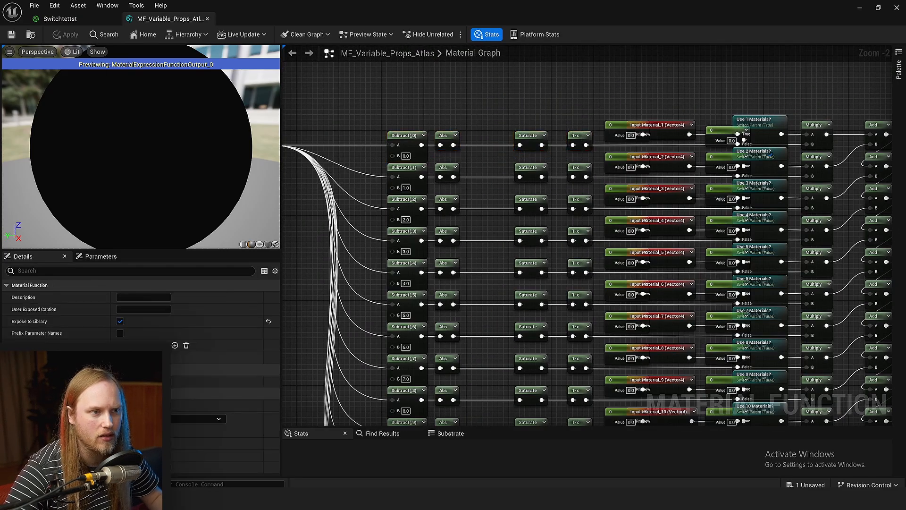
Step: Examine the function's full set of rows, from the Subtract fan-out through the material switches and Add chain to the output
scroll(490, 109, up, 2)
right_drag(719, 98, 408, 89)
drag(463, 89, 489, 323)
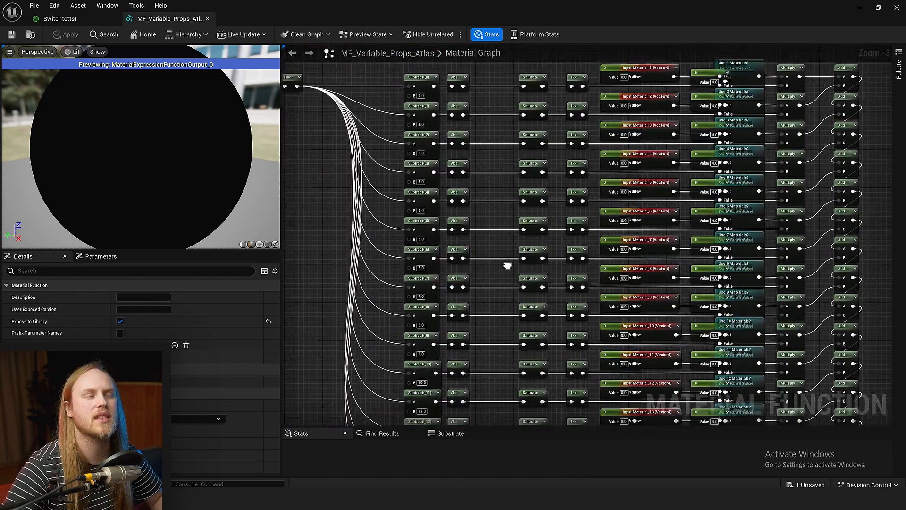
right_drag(508, 265, 379, 141)
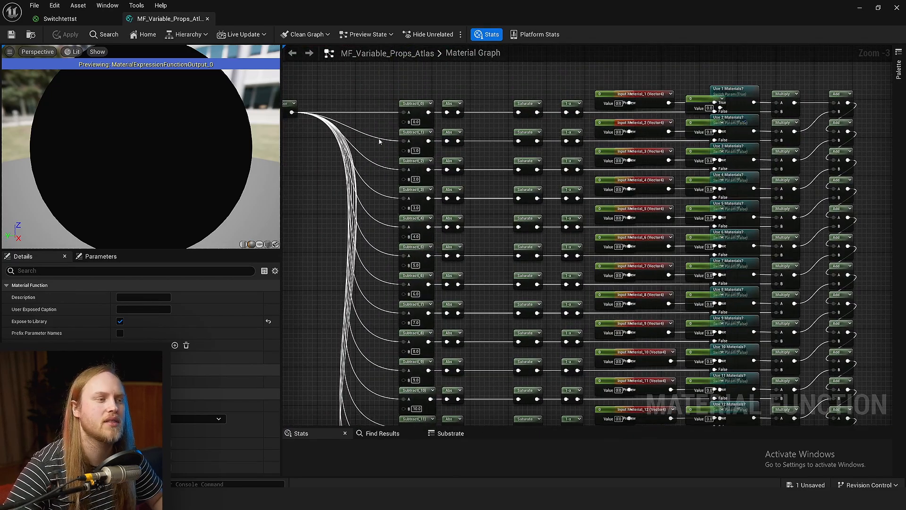
drag(389, 88, 585, 369)
right_drag(584, 368, 607, 403)
click(336, 225)
scroll(335, 224, down, 3)
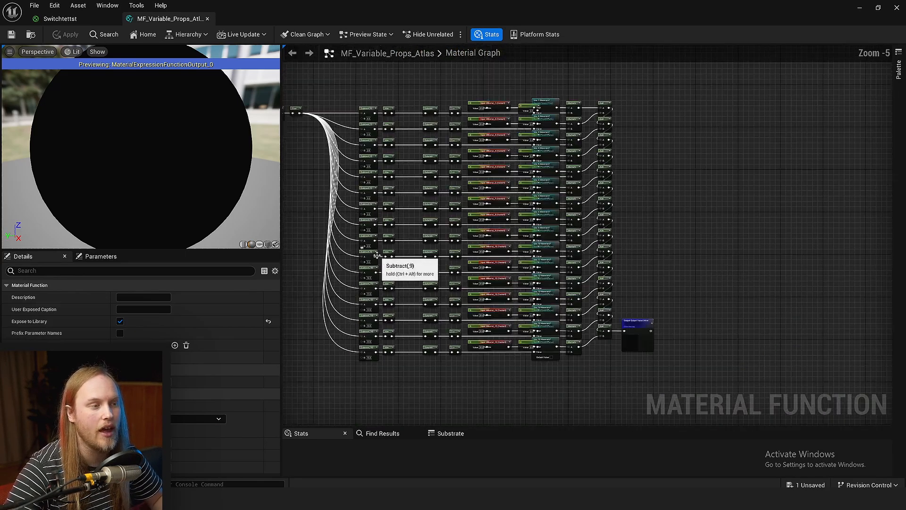
scroll(442, 260, up, 3)
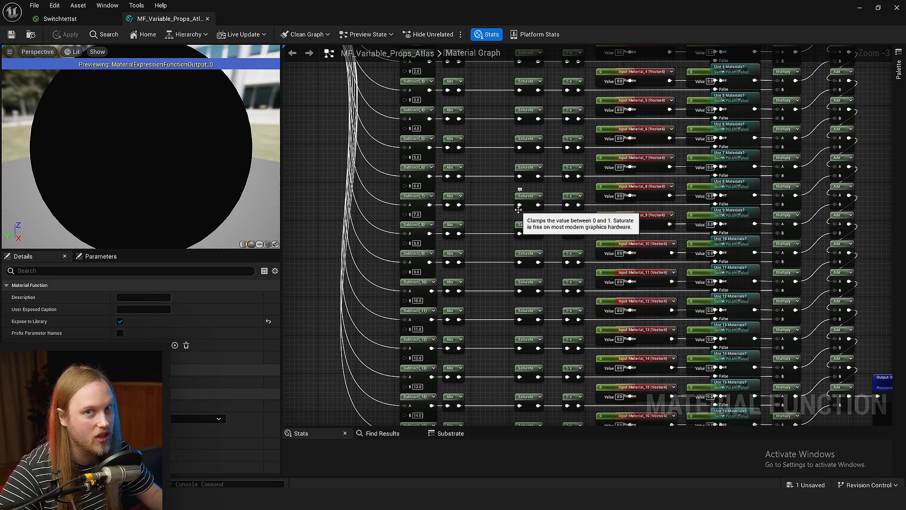
right_drag(519, 209, 470, 233)
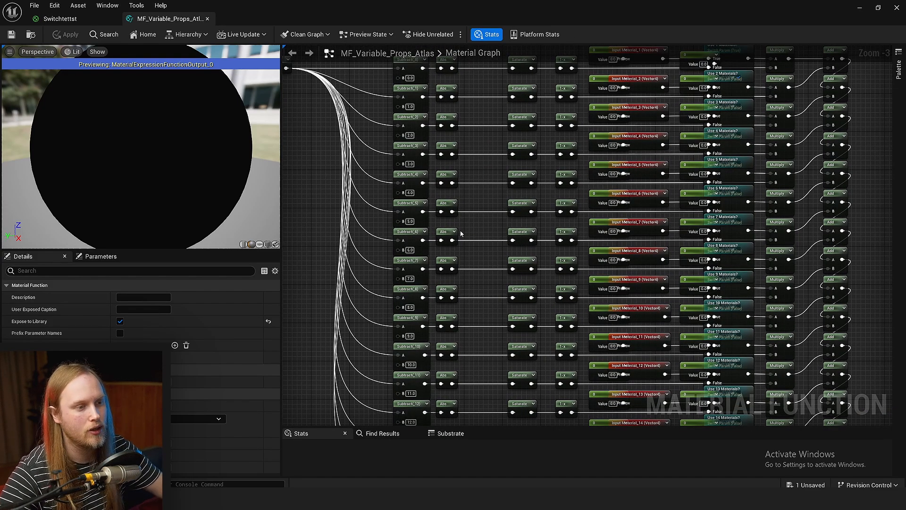
scroll(461, 233, down, 2)
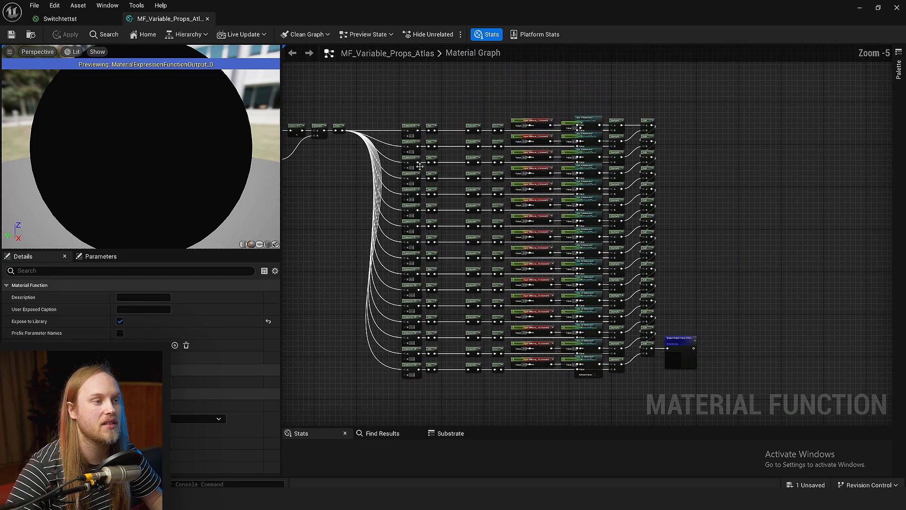
drag(394, 109, 667, 391)
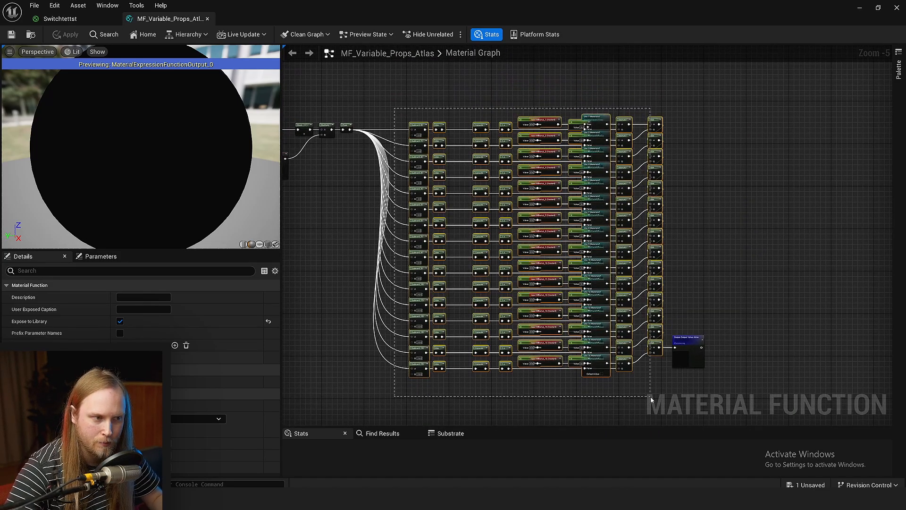
scroll(563, 281, up, 1)
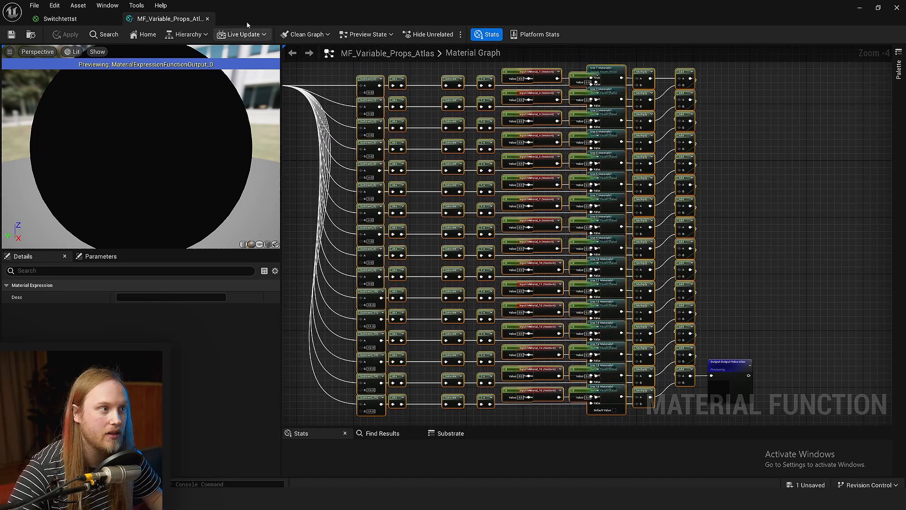
Step: Return to the Switchtettst material graph and delete the MF_Variable_Props_Atlas node along with the nodes feeding the Switch
click(95, 20)
right_drag(381, 187, 373, 88)
scroll(374, 88, down, 3)
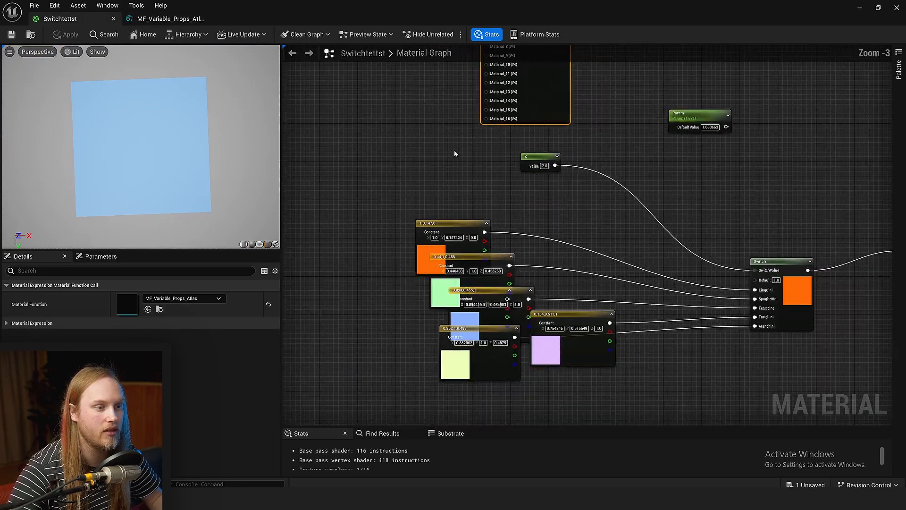
key(Delete)
Step: Add a TexCoord node and connect it to a component mask that passes only the R channel
scroll(549, 266, up, 3)
right_click(373, 180)
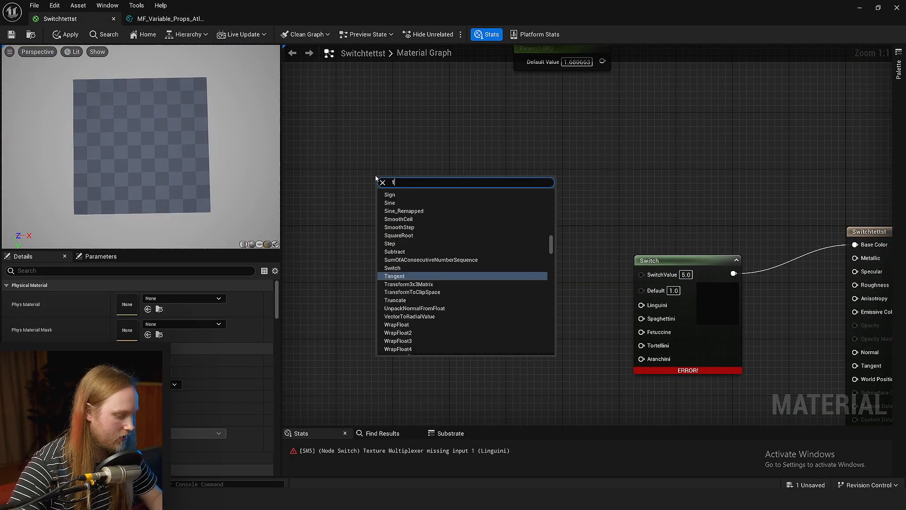
text(texcoo)
key(Return)
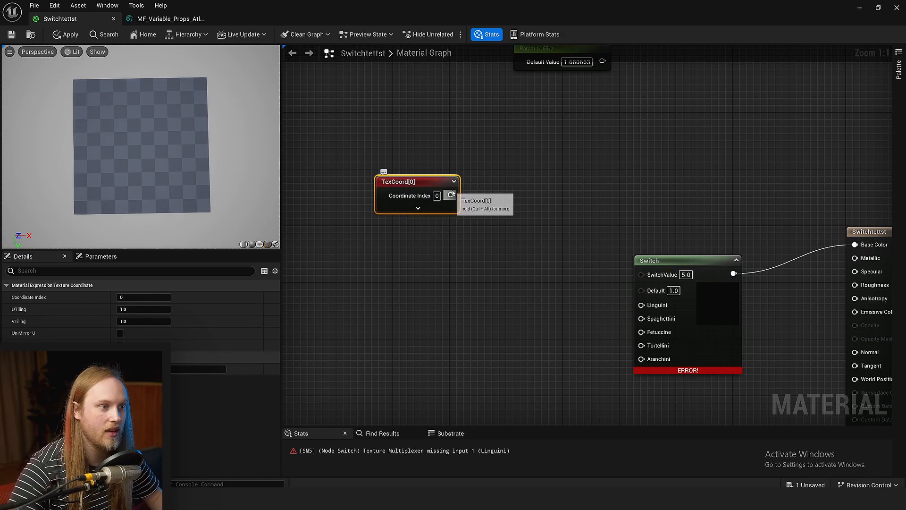
drag(451, 195, 484, 196)
text(mask)
key(Return)
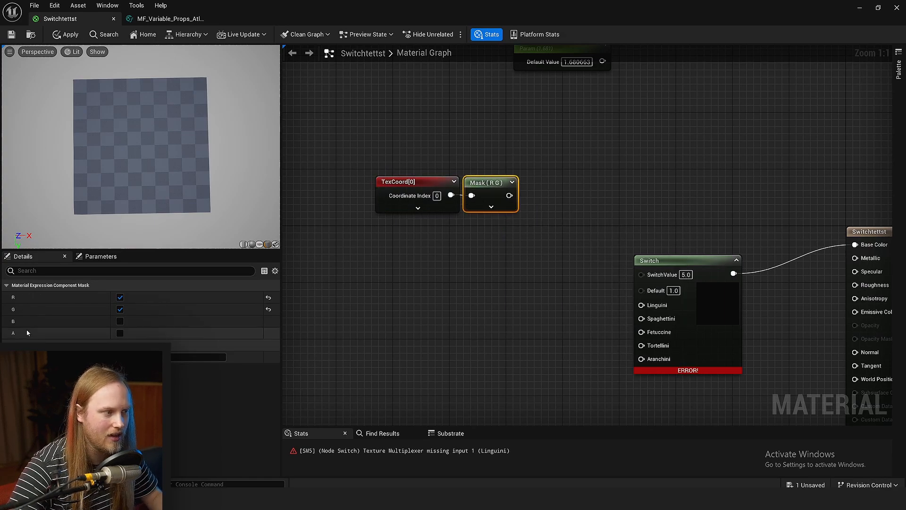
click(119, 310)
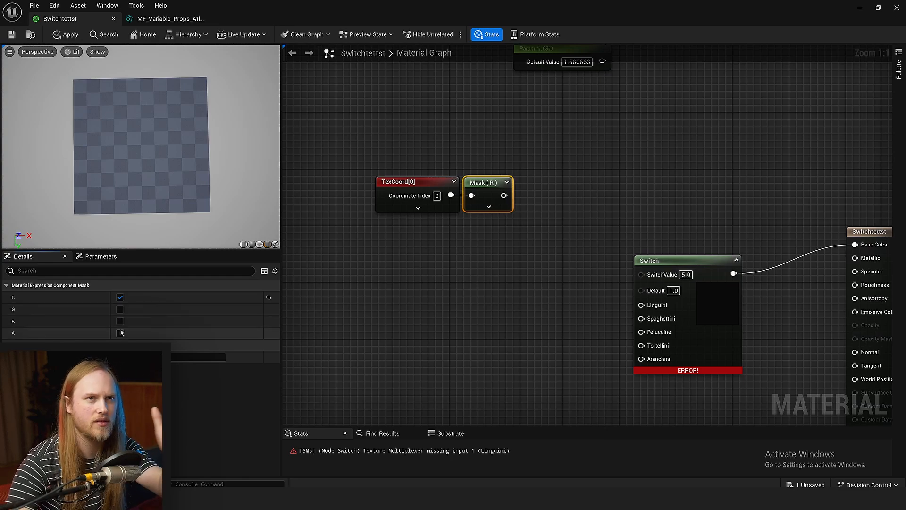
Step: Connect the R mask's output to a new Multiply node and set its B value to 10
drag(504, 195, 553, 202)
text(multi)
key(Return)
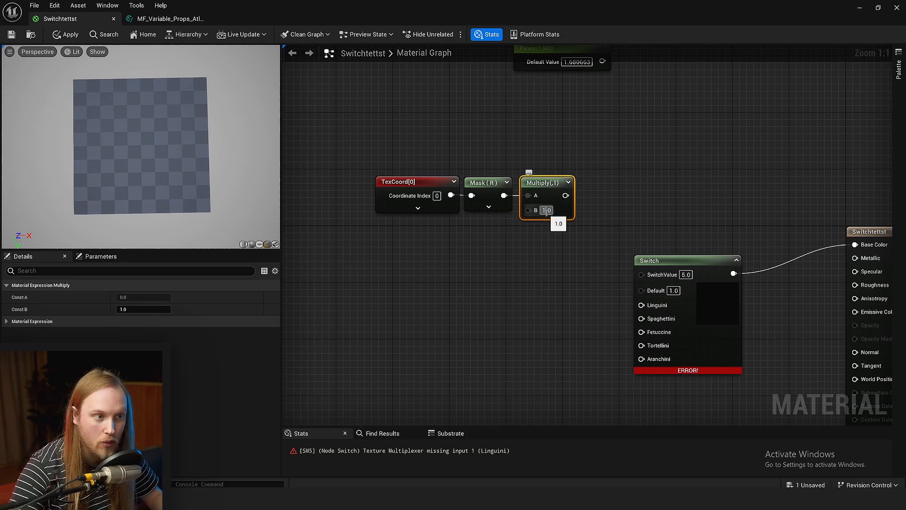
key(Return)
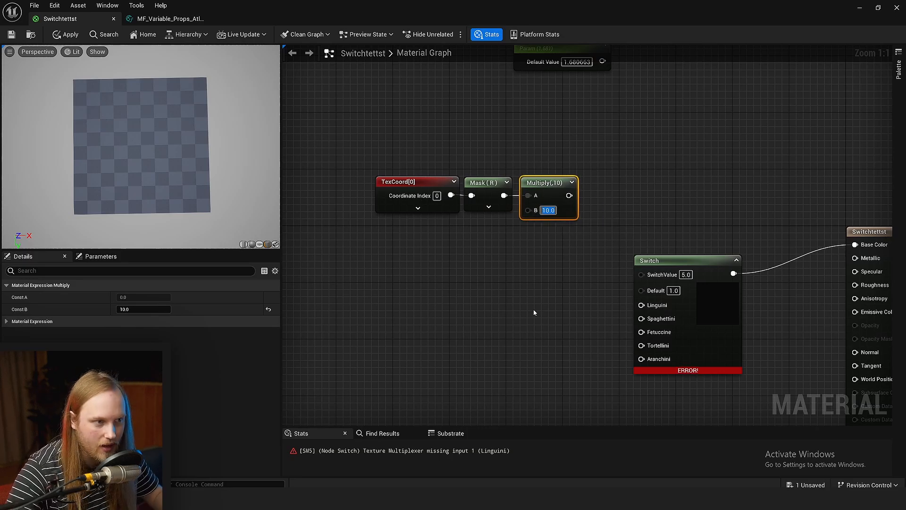
click(534, 312)
right_drag(496, 296, 417, 264)
drag(487, 166, 560, 240)
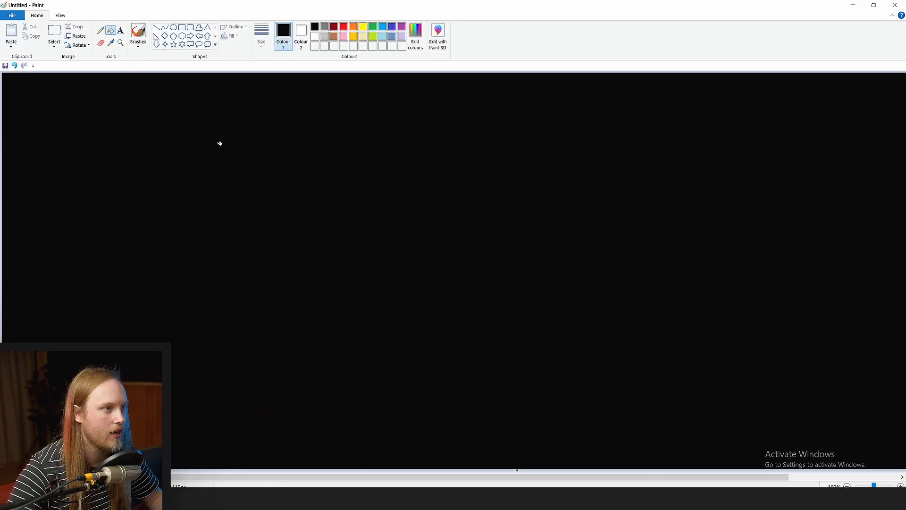
Step: Set up a thick light blue brush in Paint for drawing on the black canvas
click(353, 28)
click(383, 28)
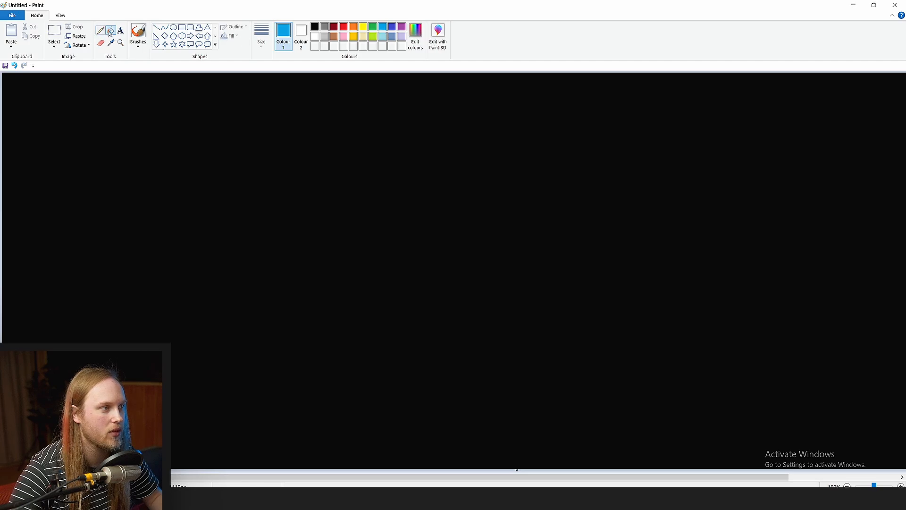
click(138, 34)
click(261, 36)
click(278, 101)
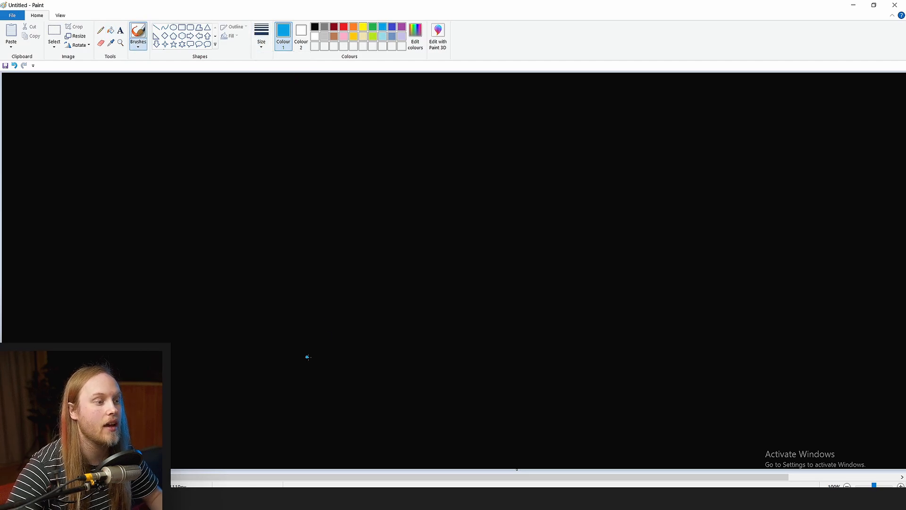
mouse_move(296, 191)
mouse_down()
mouse_move(301, 401)
mouse_move(381, 191)
mouse_move(468, 191)
mouse_up()
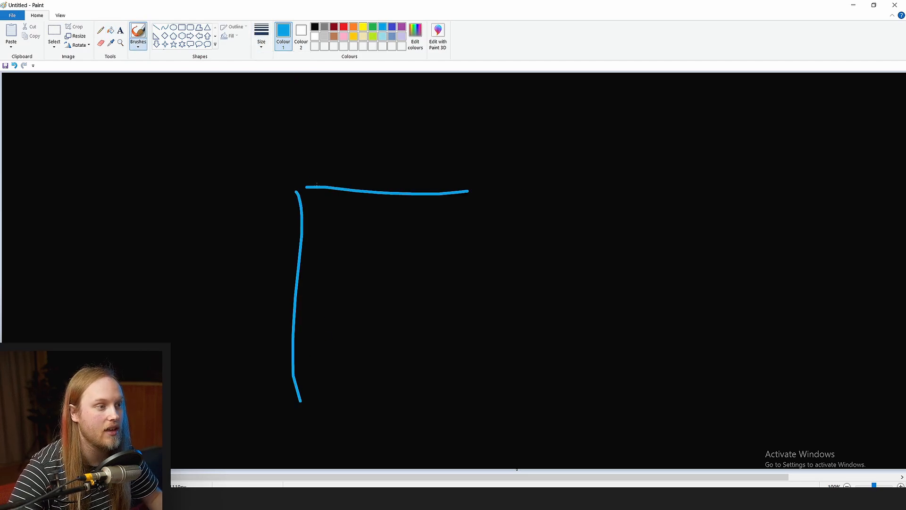
drag(281, 173, 294, 155)
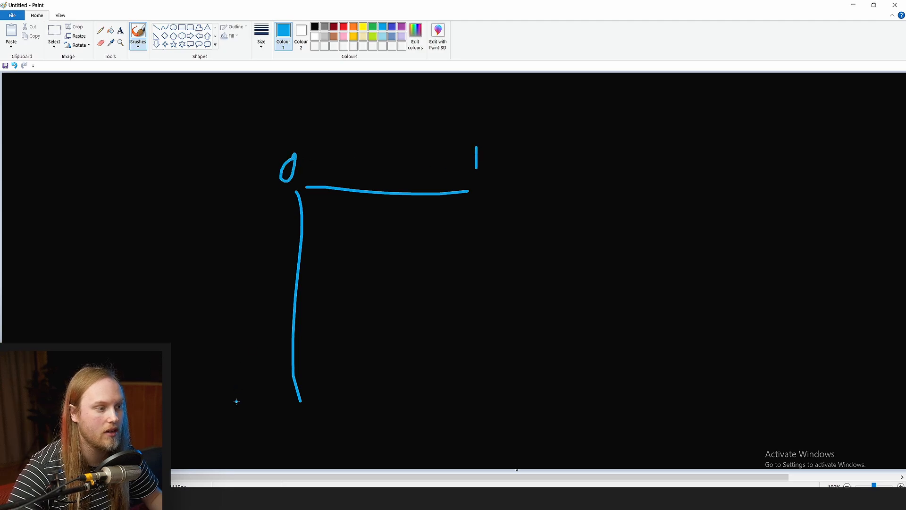
drag(298, 208, 264, 405)
key(ctrl+z)
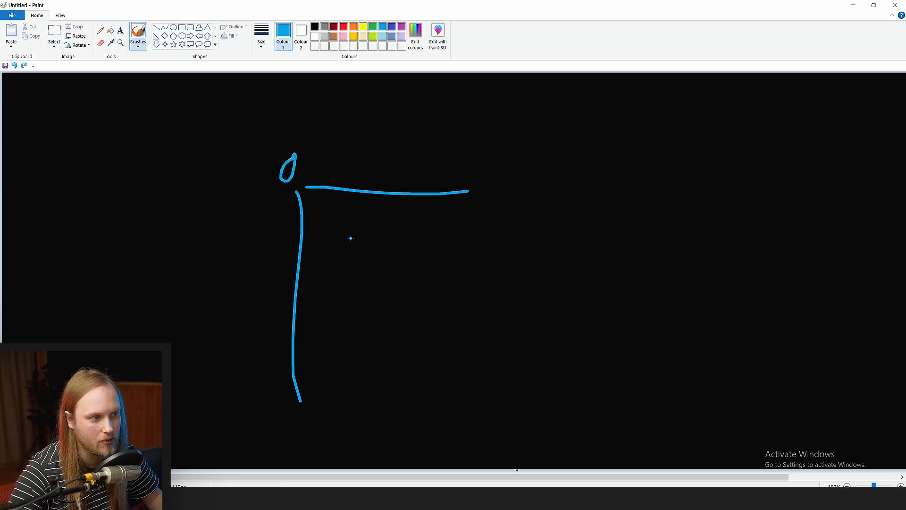
key(ctrl+z)
key(ctrl+z)
key(ctrl+z)
Step: Sketch a rising blue line labelled 0 at its start and 1 at its end, with a steeper dashed line above it
mouse_move(298, 368)
mouse_down()
mouse_move(278, 391)
mouse_move(304, 372)
mouse_move(380, 363)
mouse_move(488, 331)
mouse_up()
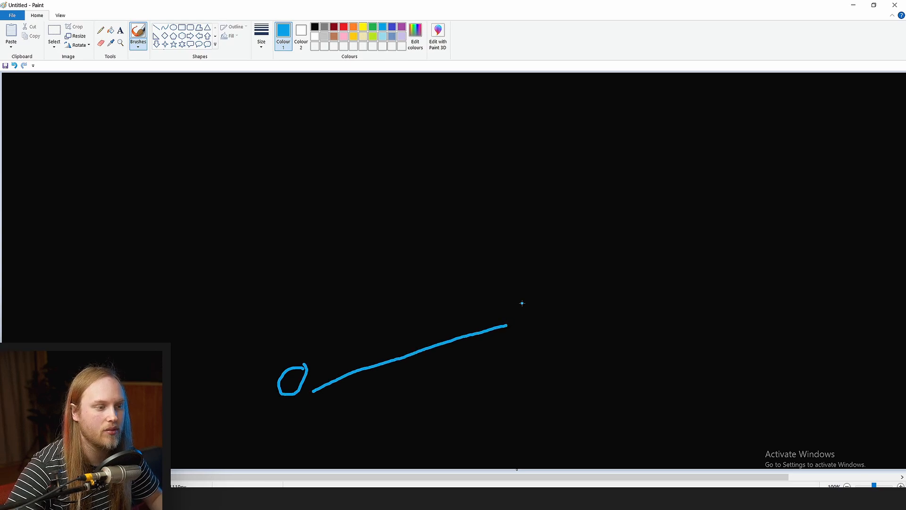
drag(523, 301, 516, 353)
key(ctrl+z)
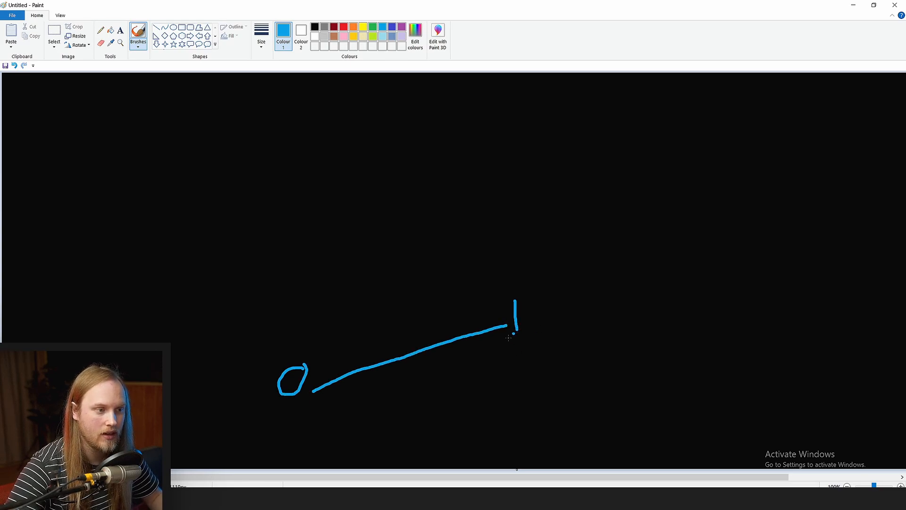
mouse_move(330, 376)
mouse_down()
mouse_move(373, 332)
mouse_move(461, 330)
mouse_up()
key(ctrl+z)
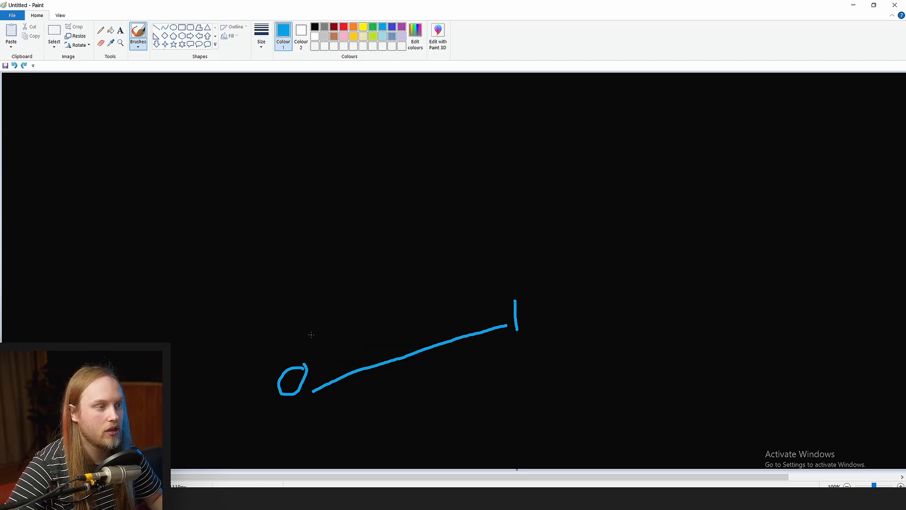
drag(342, 338, 348, 332)
drag(358, 321, 370, 306)
drag(381, 289, 392, 270)
drag(405, 254, 414, 242)
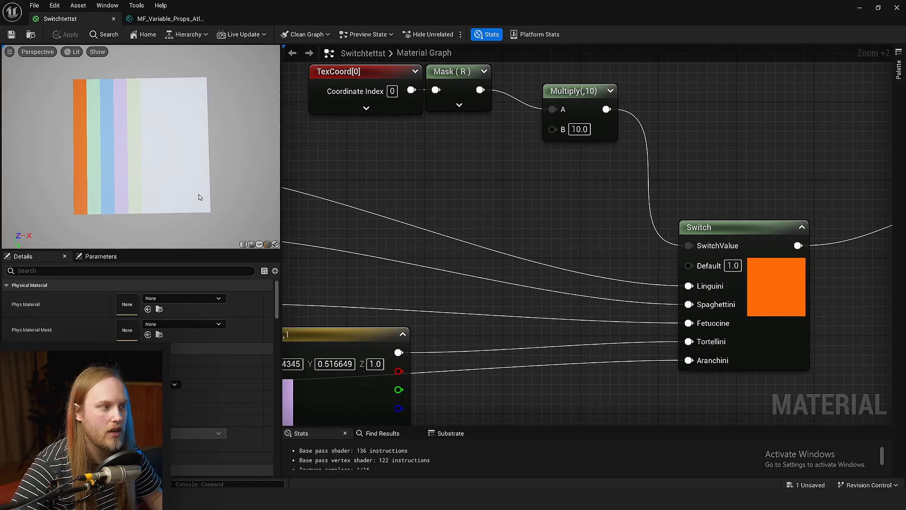
Step: Move the Multiply node directly beside the Mask (R) node, in line with TexCoord
scroll(511, 261, down, 2)
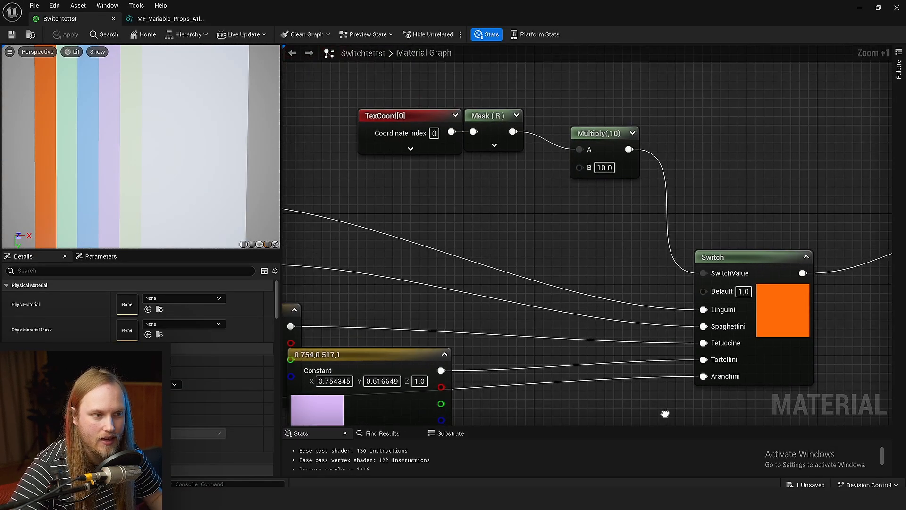
click(562, 138)
drag(561, 138, 476, 177)
click(409, 137)
right_drag(409, 137, 478, 178)
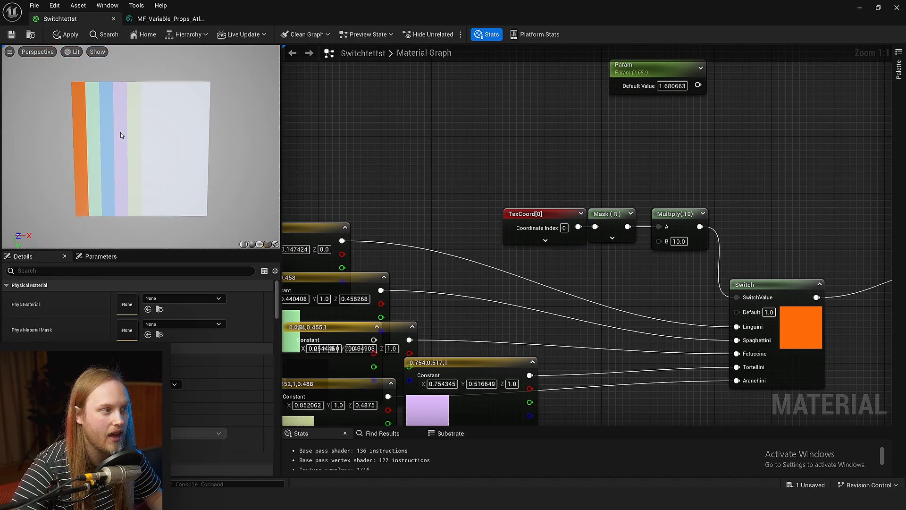
Step: Compare the colour bands on the preview plane with the inputs connected to the Switch node
scroll(99, 120, up, 4)
right_drag(836, 293, 698, 256)
drag(699, 257, 831, 180)
right_drag(665, 189, 620, 128)
scroll(515, 175, down, 1)
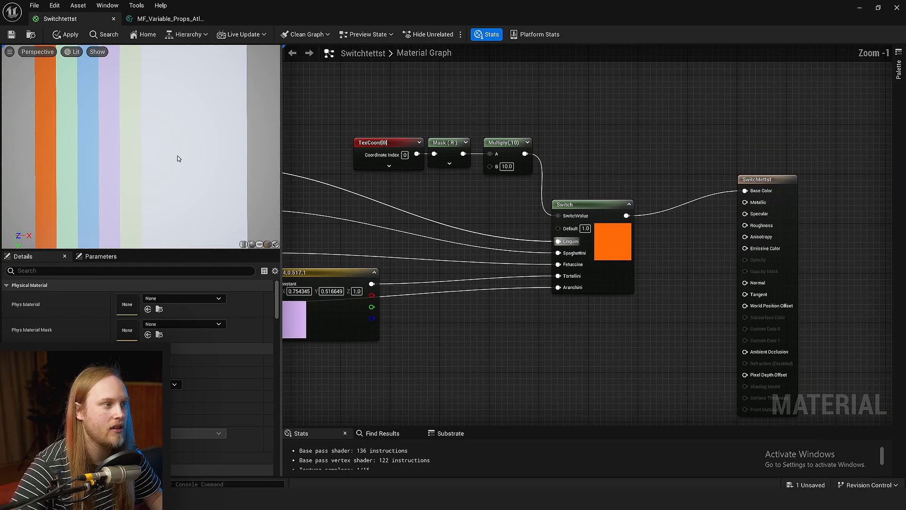
scroll(178, 158, down, 4)
ctrl+scroll(560, 309, up, 3)
right_drag(560, 310, 580, 257)
Step: Set the Multiply node's B value to 5 to match the Switch node's five inputs
click(638, 212)
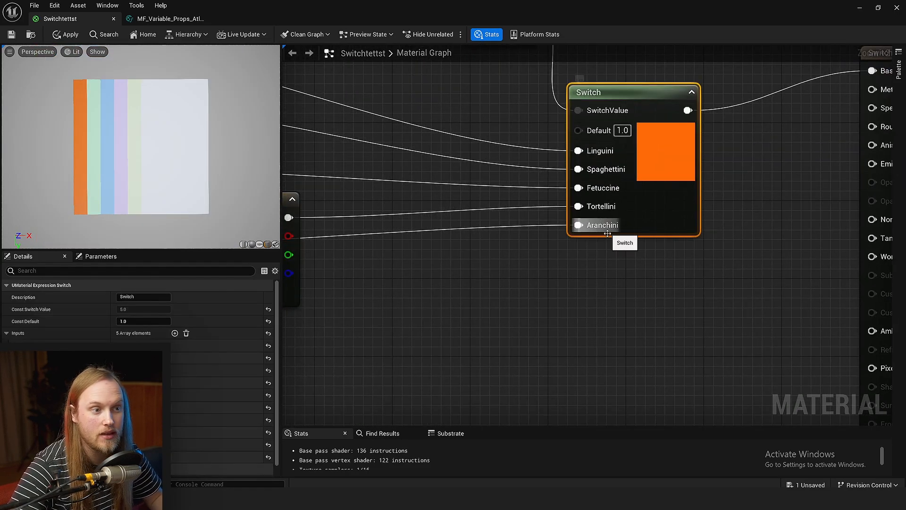
right_drag(455, 307, 462, 335)
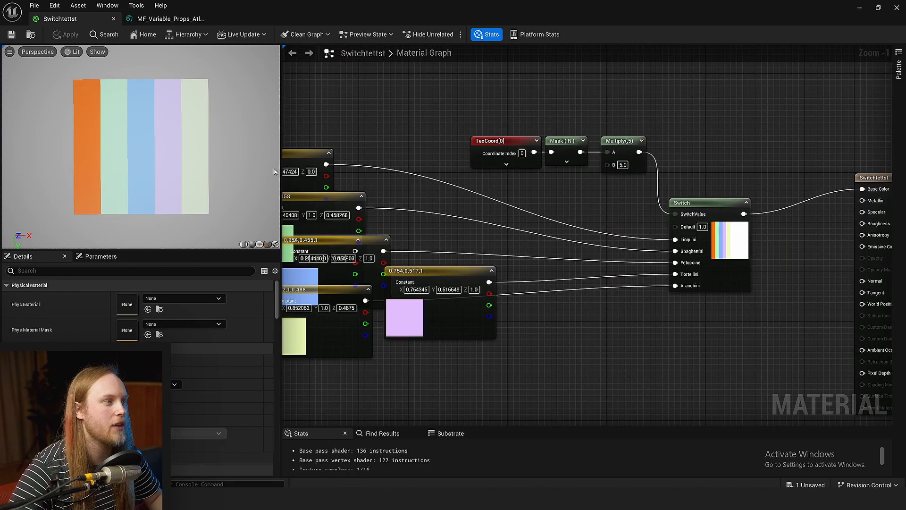
right_drag(445, 199, 465, 202)
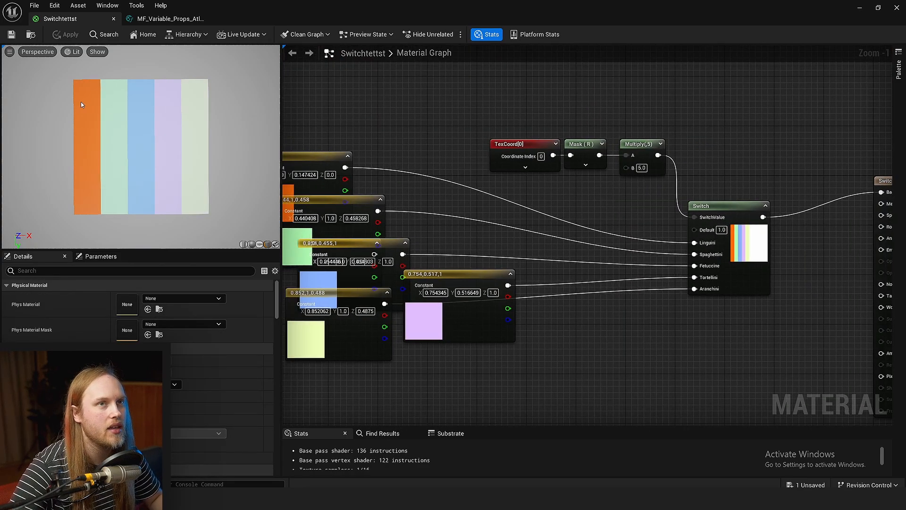
Step: Duplicate the Mask and Multiply pair below the original, masking the G channel and fed from the same TexCoord node
drag(649, 95, 518, 136)
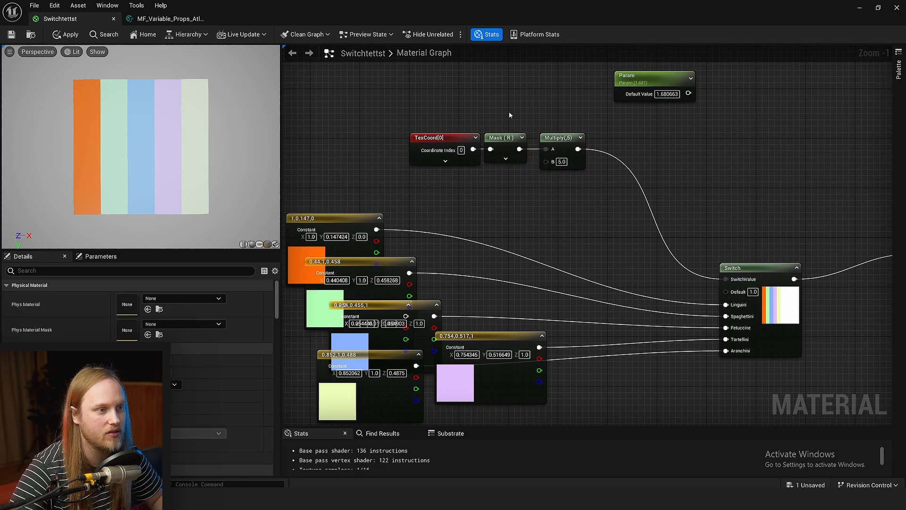
scroll(508, 111, up, 1)
drag(647, 214, 526, 202)
scroll(581, 205, up, 3)
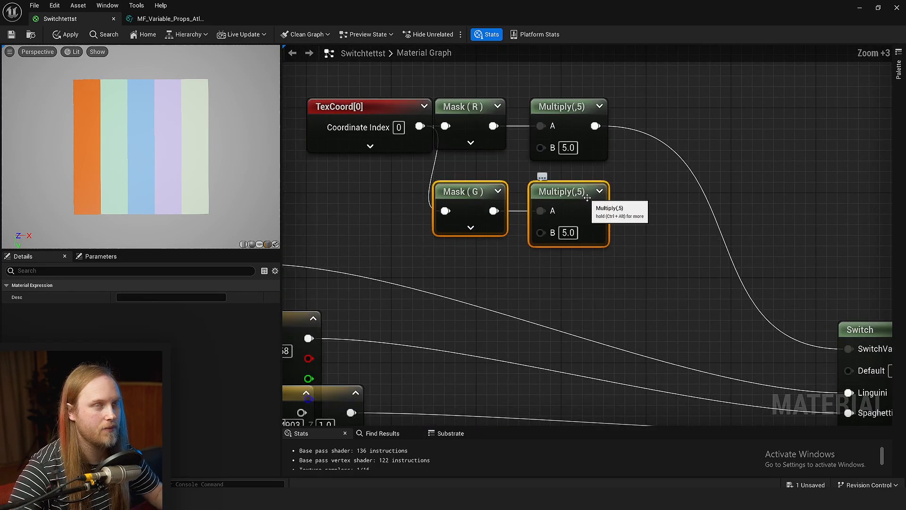
scroll(662, 256, down, 2)
click(662, 256)
scroll(662, 257, down, 1)
right_drag(662, 256, 627, 184)
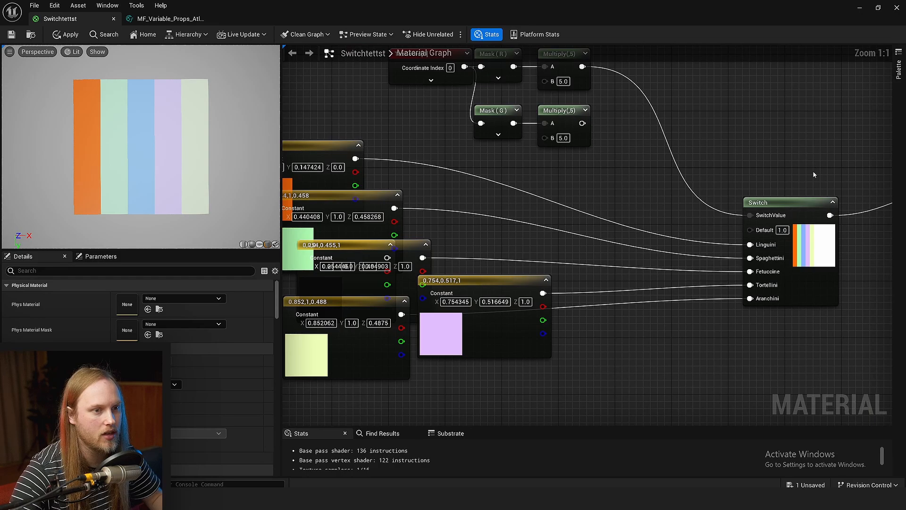
Step: Duplicate the Switch node and place the copy between the original and the material output node
click(793, 203)
right_drag(793, 203, 553, 196)
scroll(747, 183, down, 2)
drag(640, 207, 775, 203)
key(ctrl+v)
scroll(544, 225, up, 3)
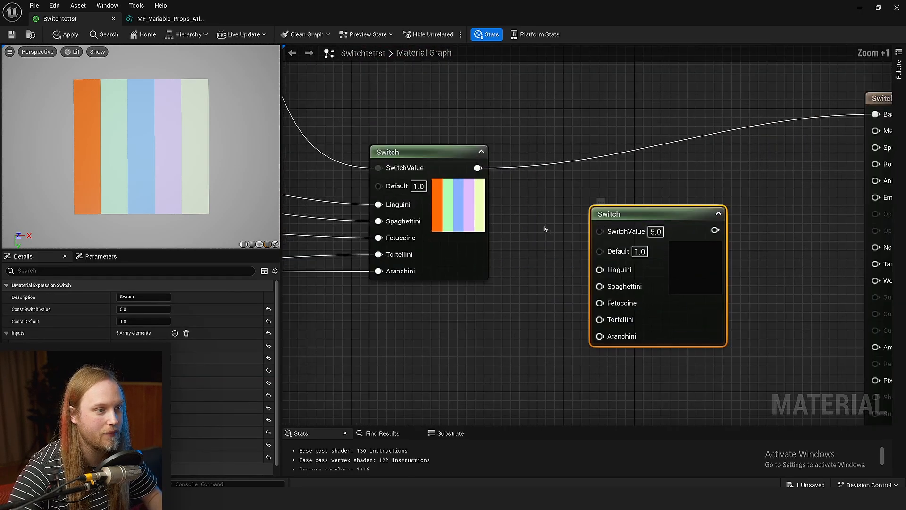
Step: Feed the original Switch into the new Switch's Linguini input, and two pasted Switch copies into its Spaghettini and Fetuccine inputs
click(544, 229)
drag(478, 168, 600, 270)
right_drag(392, 327, 471, 269)
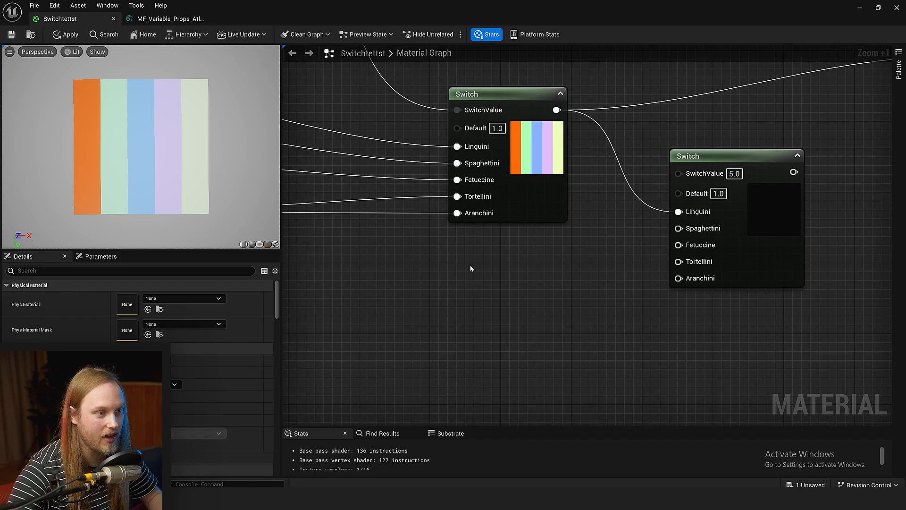
key(ctrl+v)
drag(590, 283, 678, 228)
right_drag(499, 300, 498, 286)
scroll(498, 286, down, 2)
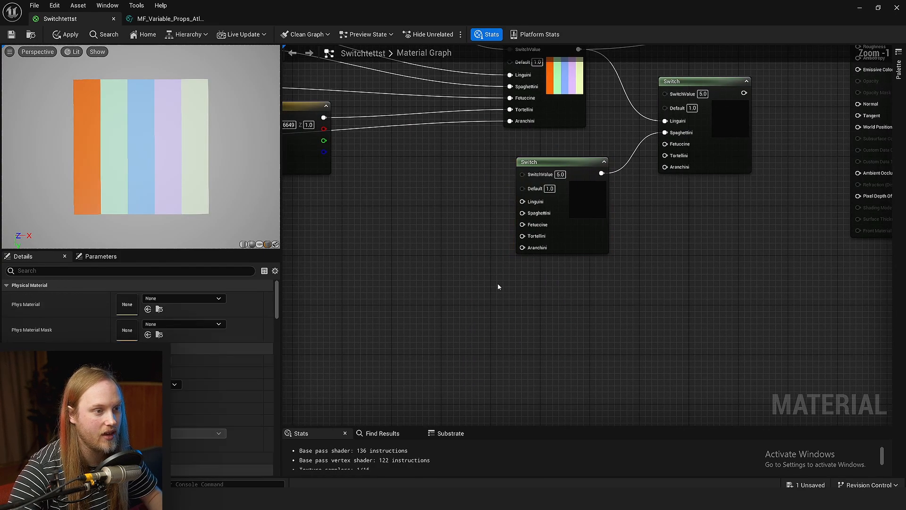
key(ctrl+v)
drag(590, 291, 665, 144)
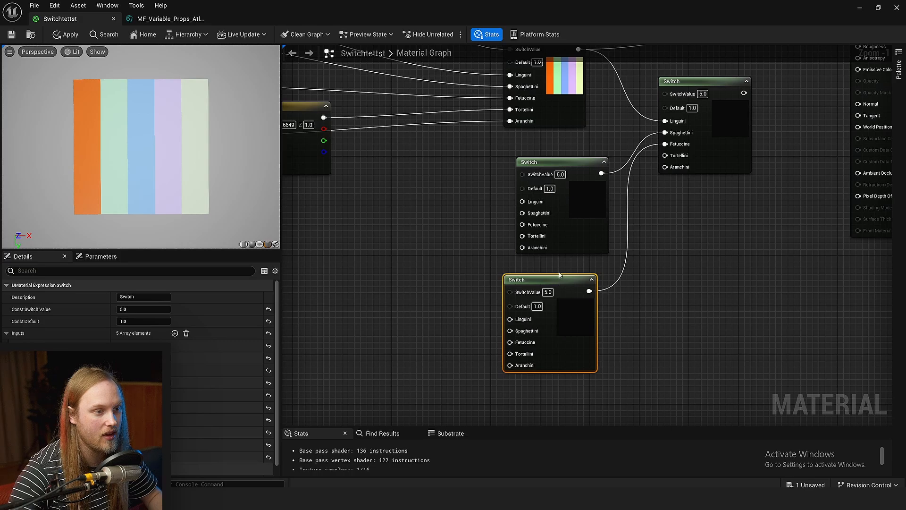
Step: Stack the Switch copies in a column, feed their SwitchValue inputs through a reroute node, and drive the final Switch from the G-masked Multiply
scroll(560, 275, up, 1)
click(581, 155)
drag(586, 155, 622, 386)
scroll(564, 155, down, 2)
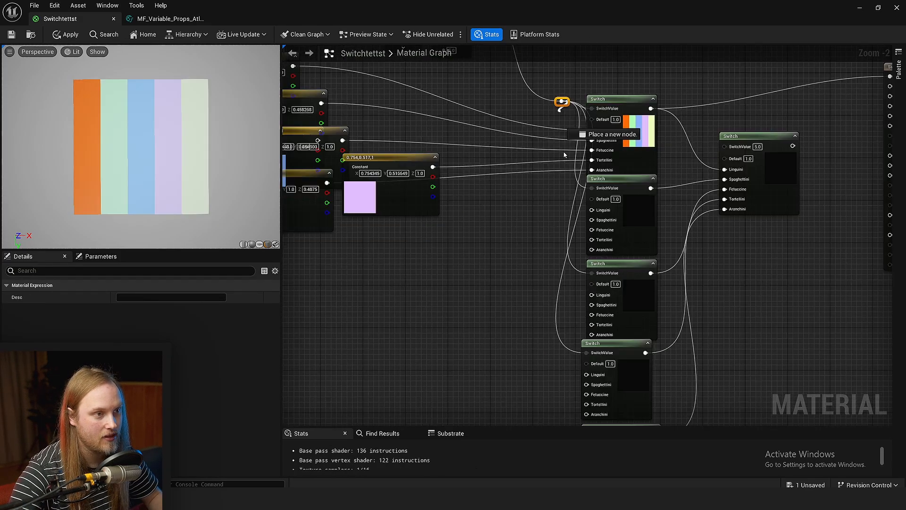
drag(564, 155, 588, 241)
right_drag(544, 211, 478, 313)
right_drag(451, 206, 504, 275)
click(465, 221)
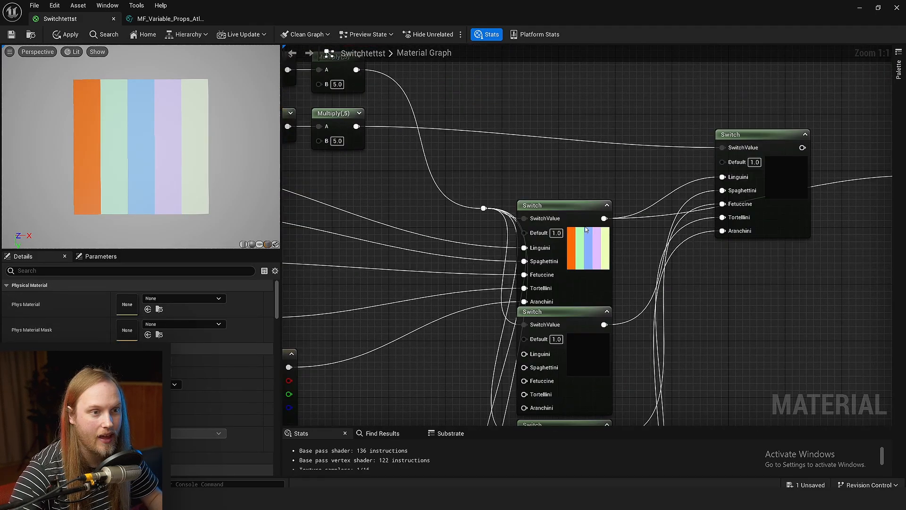
Step: Connect the five colour constants to the inputs of the stacked Switch copies, shifting the colour order by one input on each copy
scroll(554, 203, down, 2)
right_drag(376, 263, 607, 216)
scroll(609, 215, up, 2)
scroll(610, 217, down, 1)
right_drag(629, 259, 609, 247)
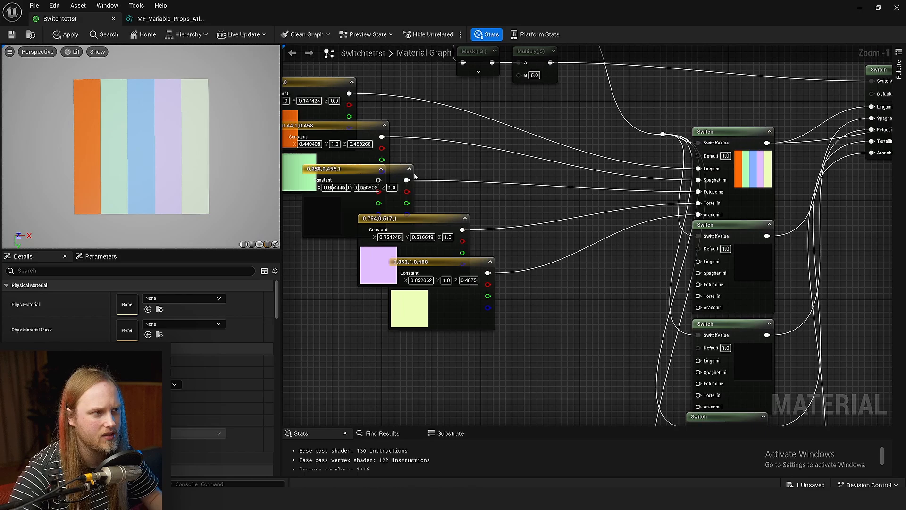
drag(348, 93, 699, 273)
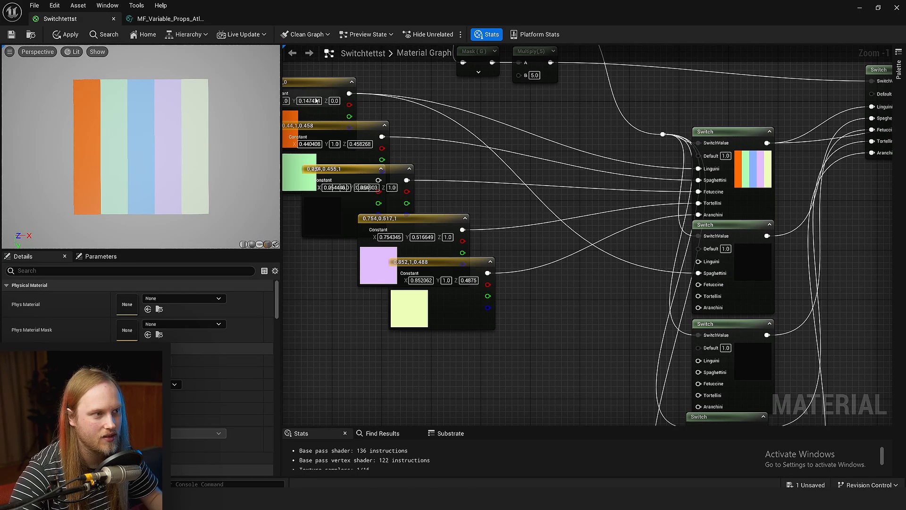
drag(348, 93, 700, 383)
right_drag(700, 383, 685, 370)
scroll(686, 371, down, 2)
right_drag(524, 165, 509, 99)
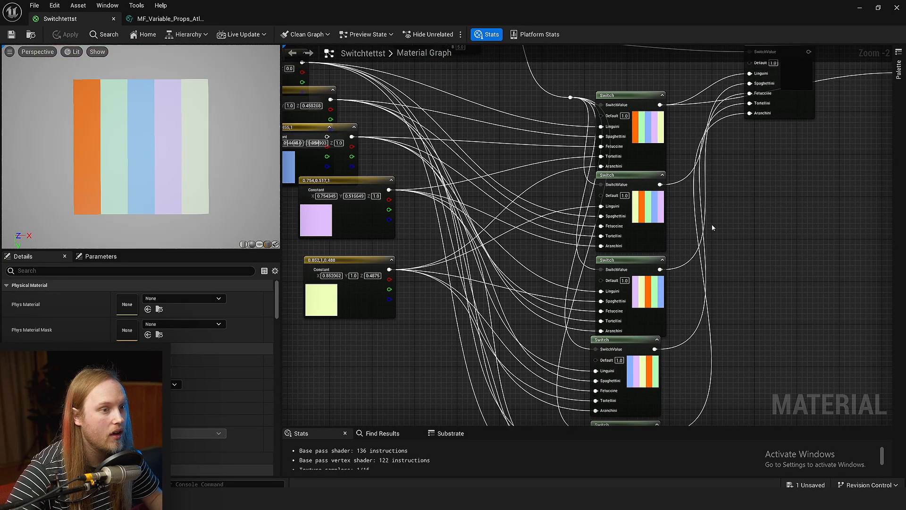
Step: Connect the final Switch's output to the material's Base Color and save the material
right_drag(712, 225, 694, 267)
drag(693, 169, 693, 215)
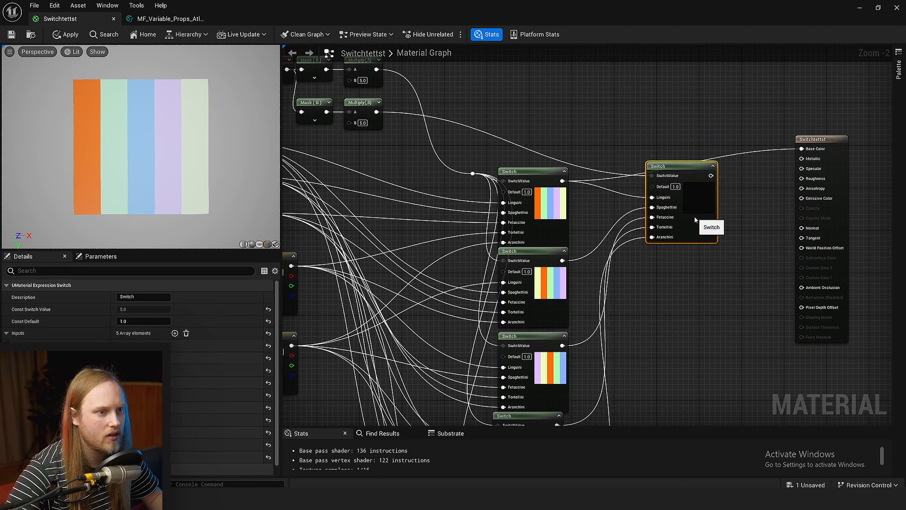
scroll(711, 175, up, 2)
drag(710, 175, 832, 139)
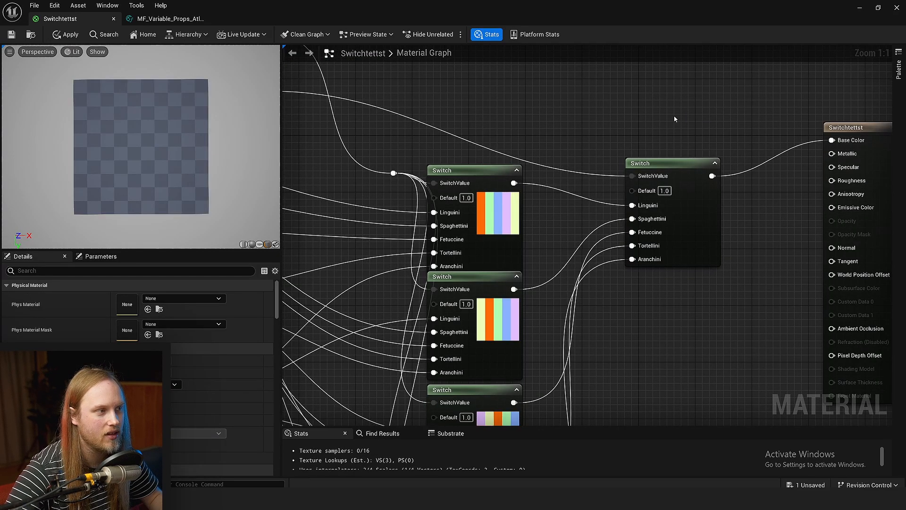
right_drag(676, 118, 591, 114)
key(ctrl+s)
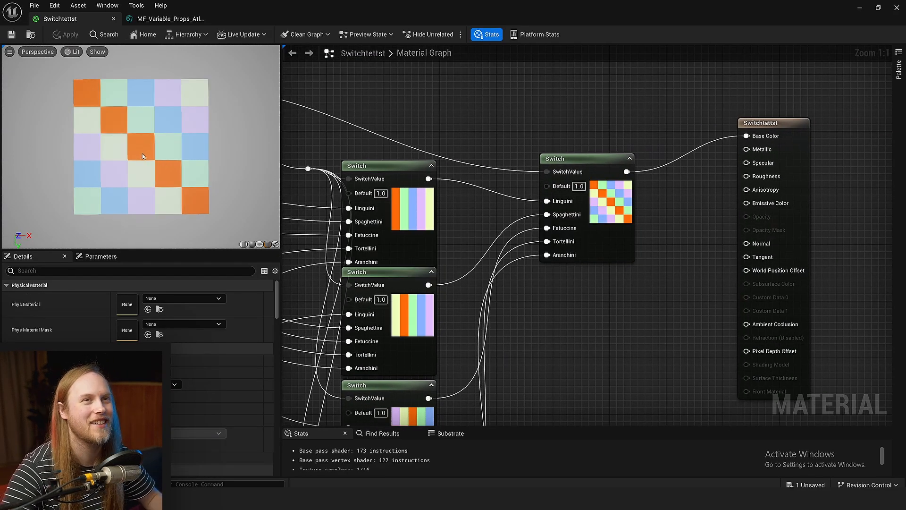
Step: Compare the colour grid on the preview plane with the stacked Switch nodes that feed it
scroll(134, 151, up, 3)
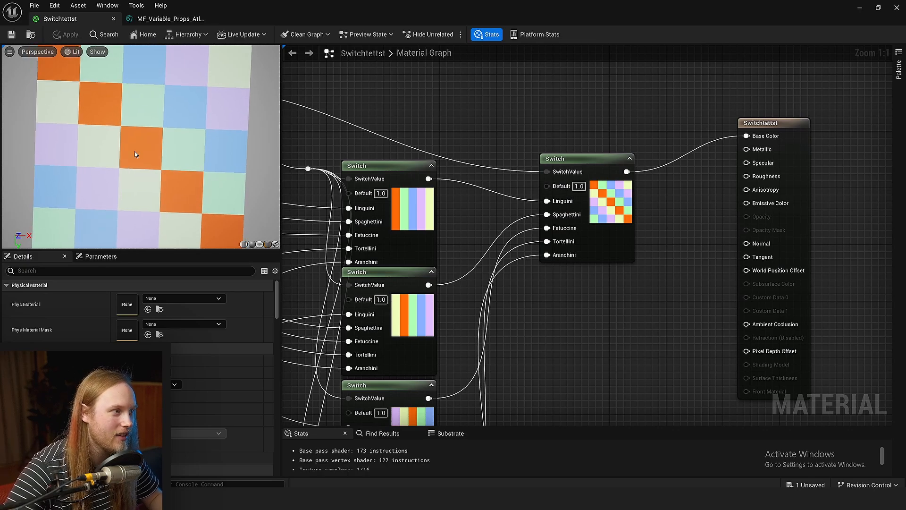
drag(134, 151, 128, 149)
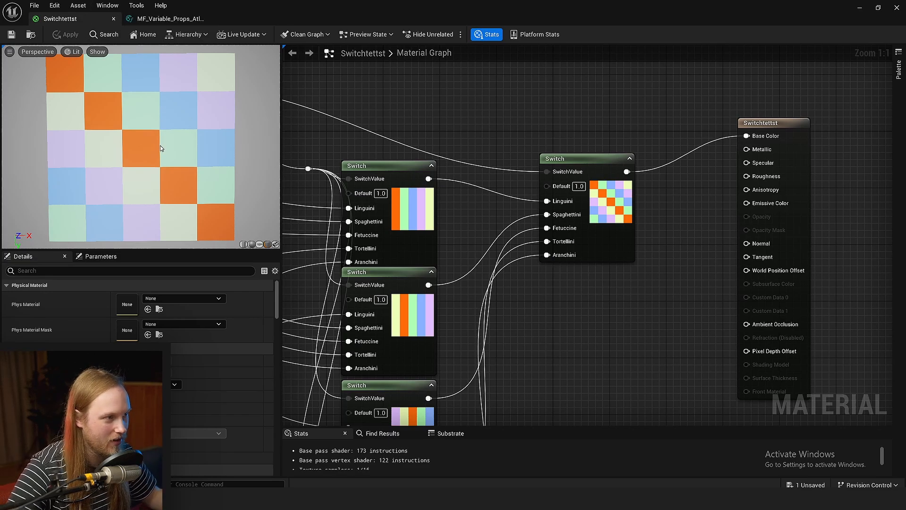
right_drag(442, 150, 632, 183)
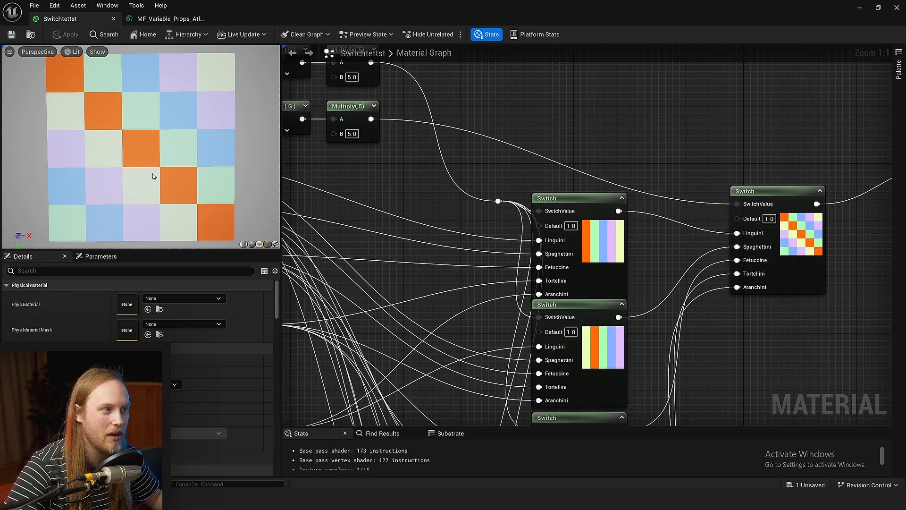
right_drag(470, 162, 487, 149)
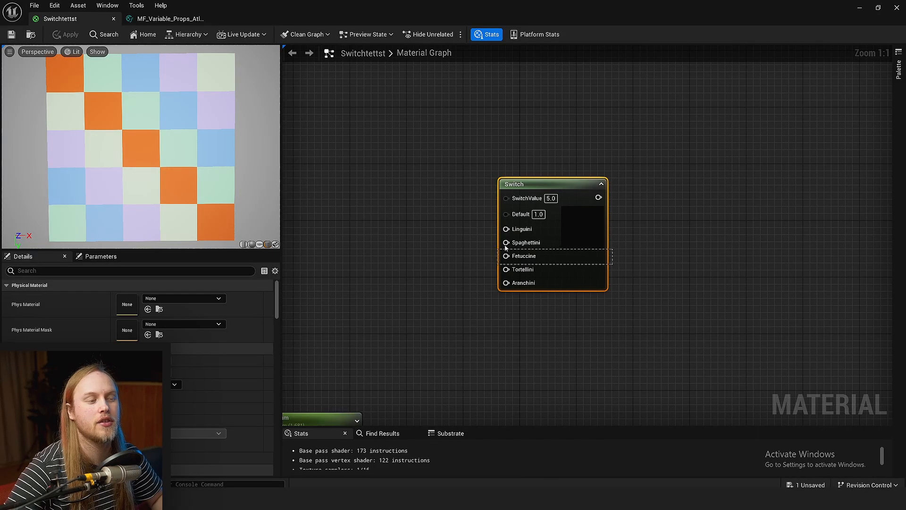
Step: Position an unconnected Switch copy in an empty area of the graph and add a Texture Sample node beside it
drag(505, 245, 512, 246)
drag(567, 253, 583, 247)
click(452, 226)
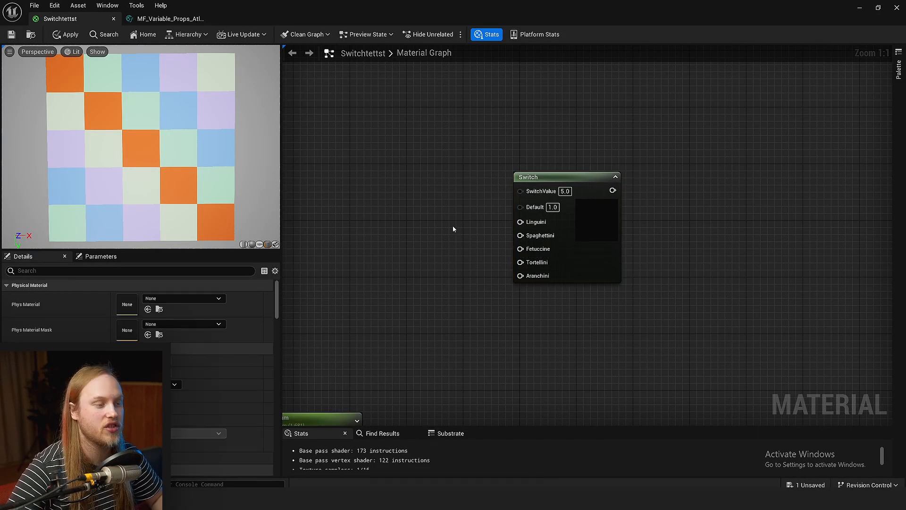
right_drag(452, 225, 467, 242)
key(t)
click(407, 191)
right_drag(453, 273, 441, 233)
drag(441, 234, 415, 270)
click(485, 269)
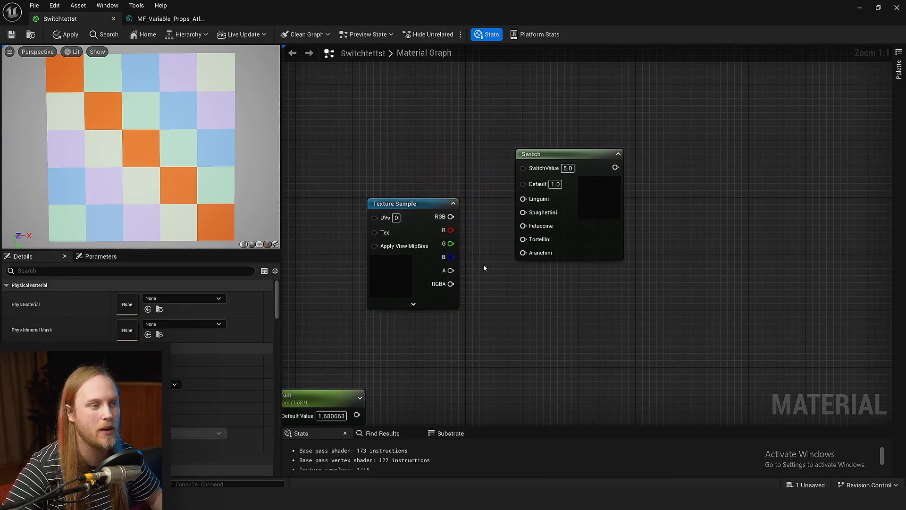
Step: Make two copies of the Texture Sample node and stack all three in a column beside the unconnected Switch
scroll(401, 281, up, 5)
click(399, 285)
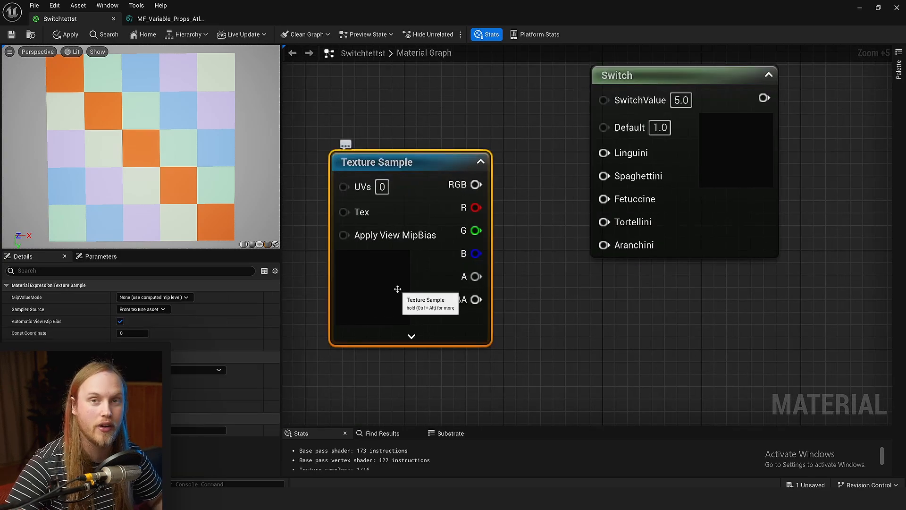
scroll(397, 289, down, 1)
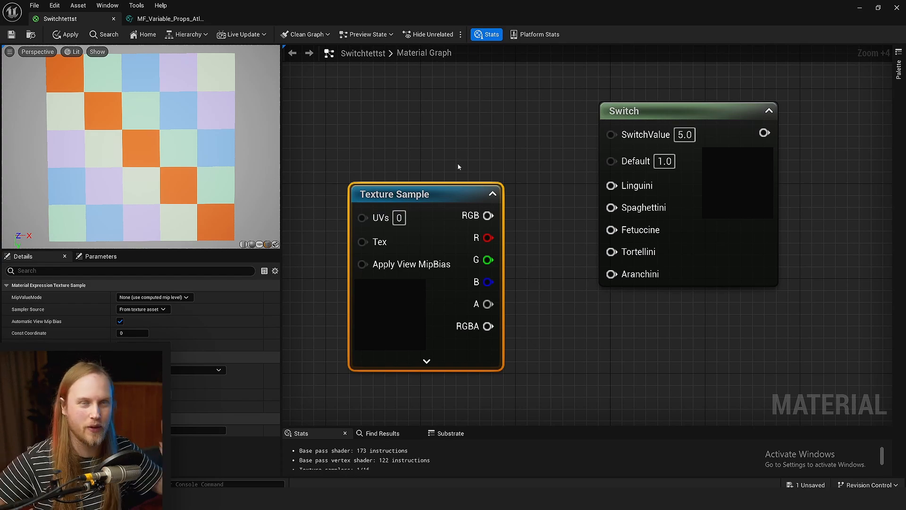
scroll(518, 198, down, 2)
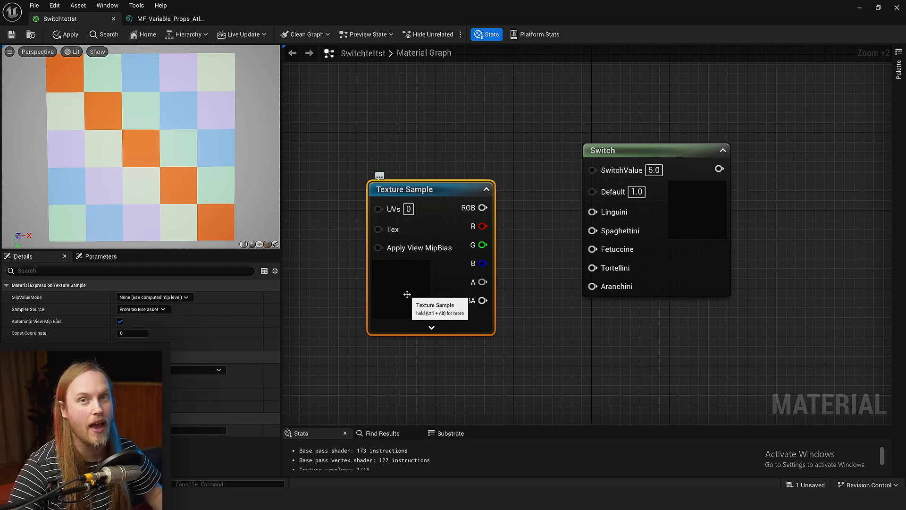
scroll(447, 289, down, 1)
drag(426, 282, 369, 138)
click(364, 236)
key(ctrl+v)
drag(398, 302, 365, 234)
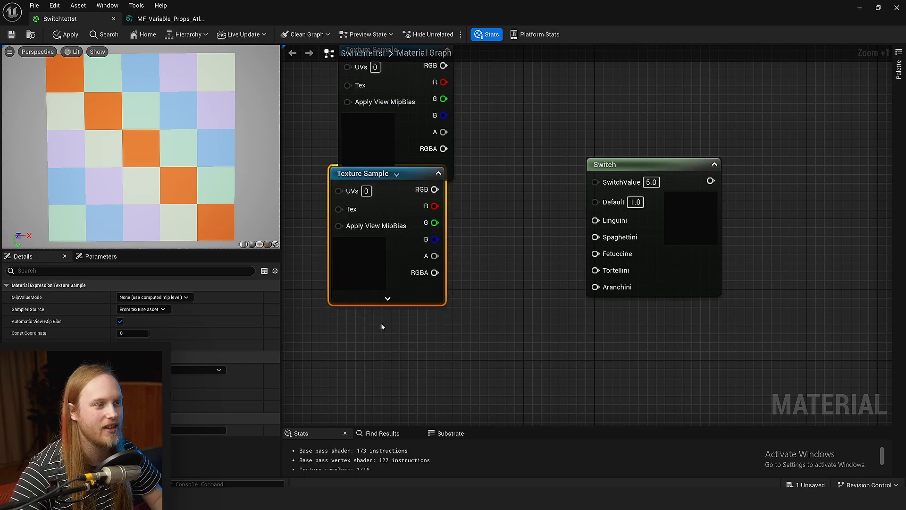
key(ctrl+v)
drag(412, 383, 368, 339)
right_drag(430, 378, 423, 331)
mouse_move(376, 351)
mouse_down()
mouse_move(368, 377)
mouse_move(368, 360)
mouse_up()
click(563, 299)
Step: Add a scalar parameter Param_1, connect it to the unconnected Switch's SwitchValue, and place it above that Switch
right_drag(563, 299, 537, 329)
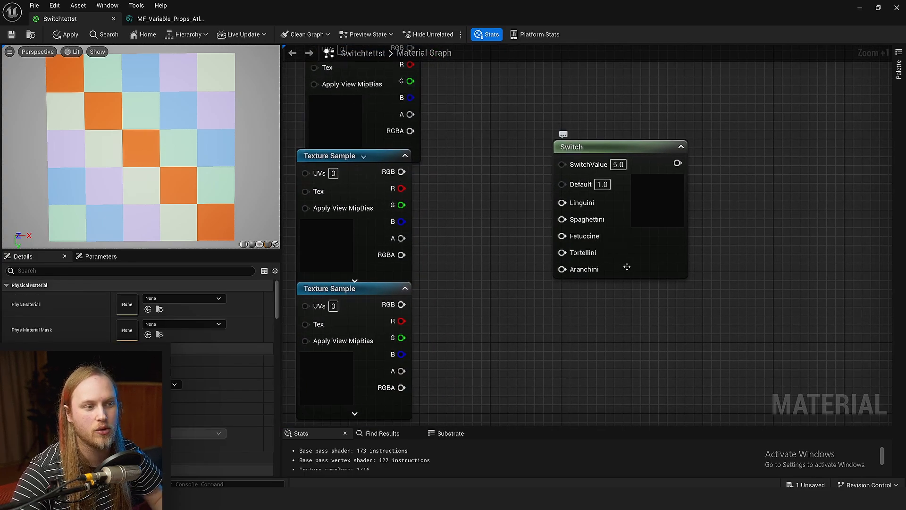
right_drag(490, 108, 452, 158)
click(492, 127)
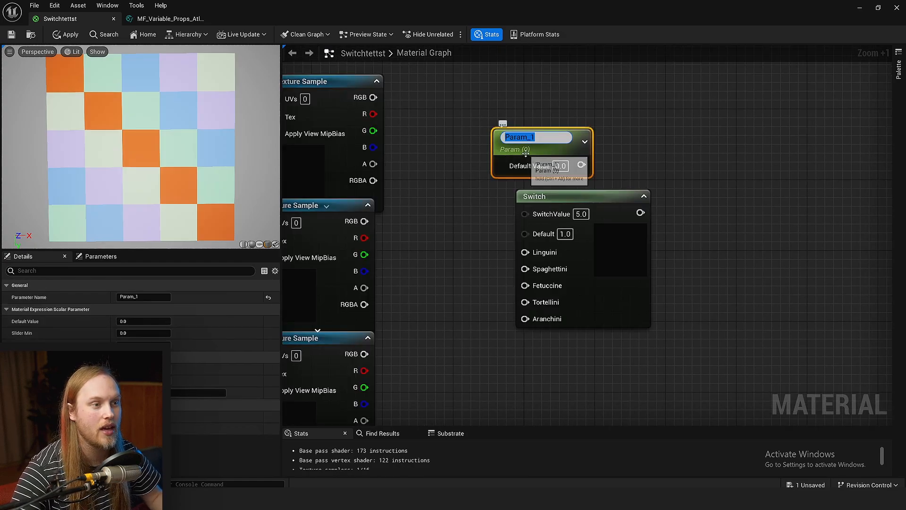
drag(515, 133, 481, 117)
drag(532, 219, 526, 214)
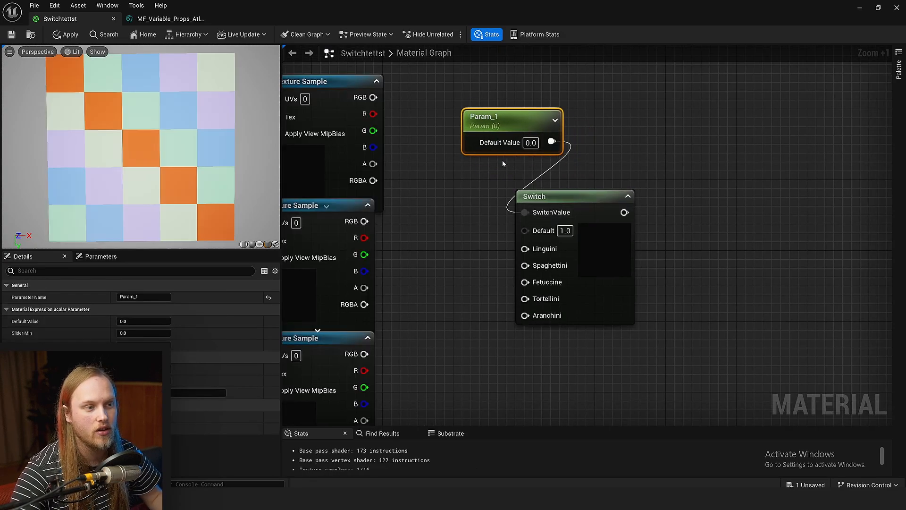
click(670, 129)
right_drag(671, 129, 639, 177)
drag(473, 164, 446, 120)
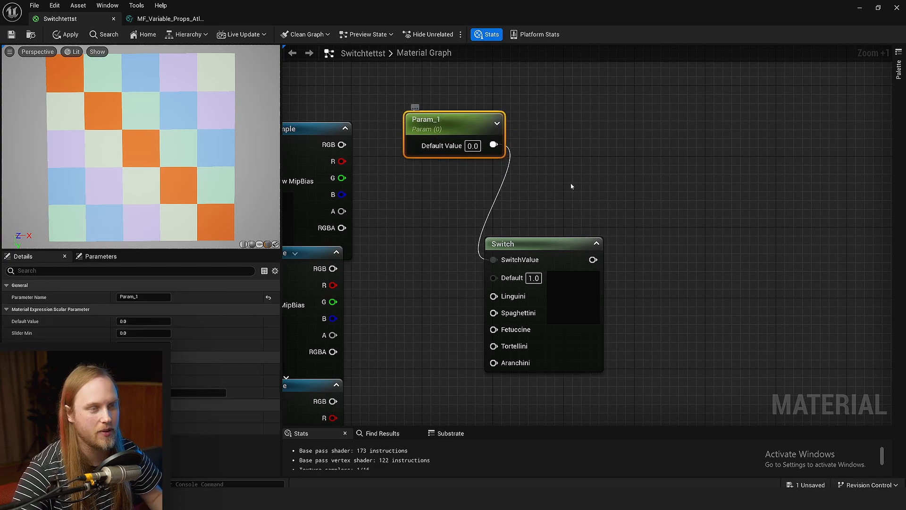
Step: Try 1 as Param_1's default value, and finally set it to 3
right_drag(598, 194, 595, 207)
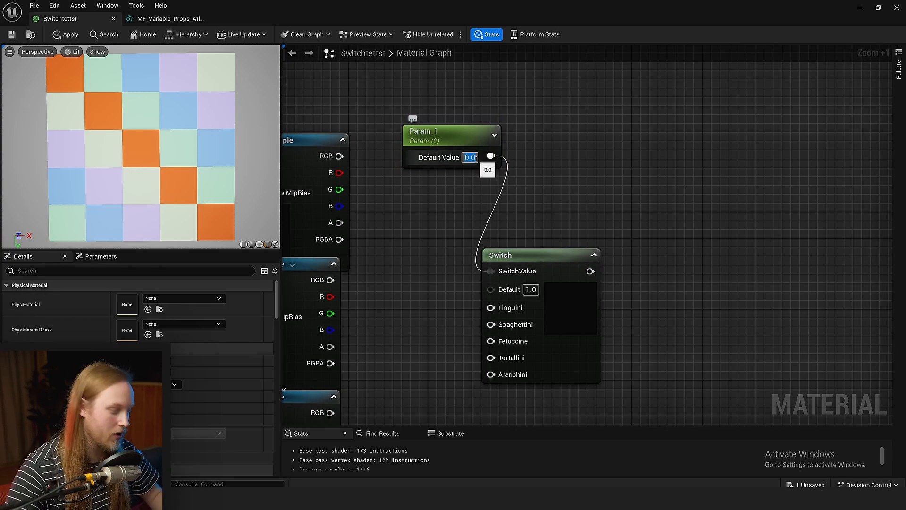
text(1)
key(Return)
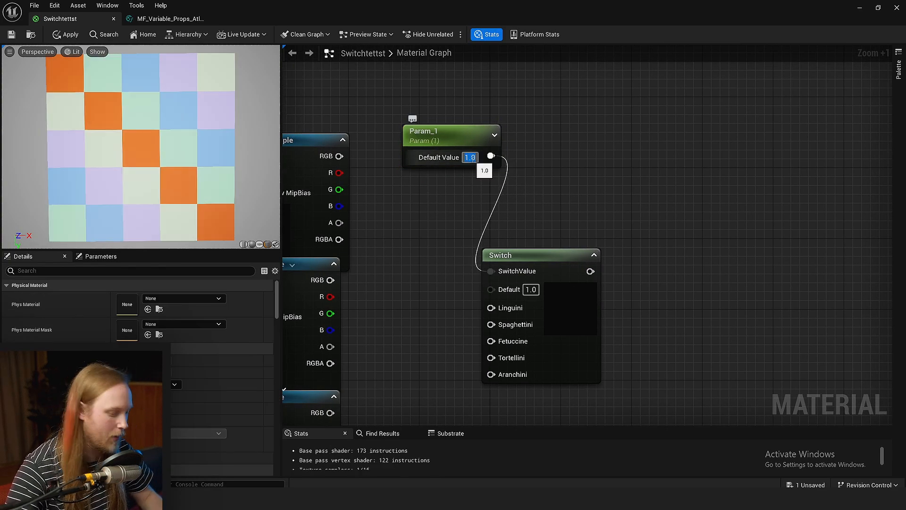
text(3)
key(Return)
right_drag(642, 189, 721, 177)
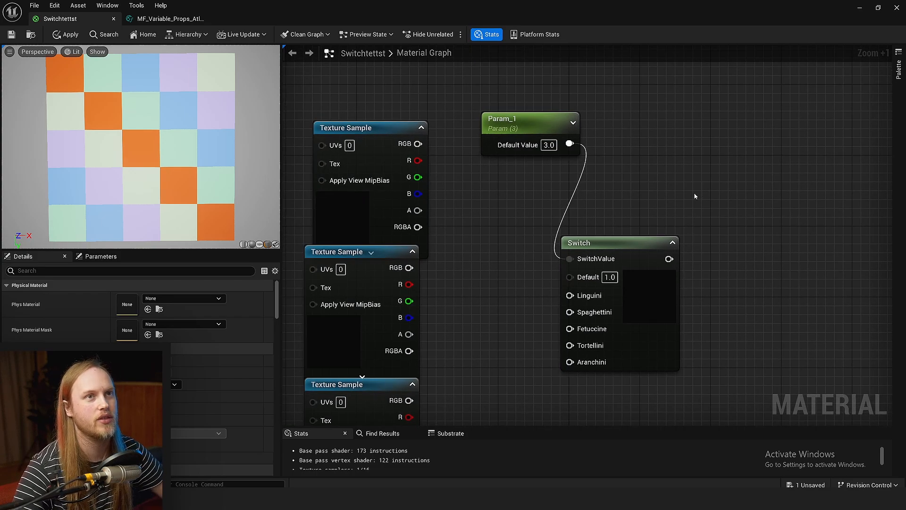
Step: Select the three Texture Sample nodes together with Param_1 and its Switch
scroll(571, 209, down, 1)
drag(488, 201, 422, 362)
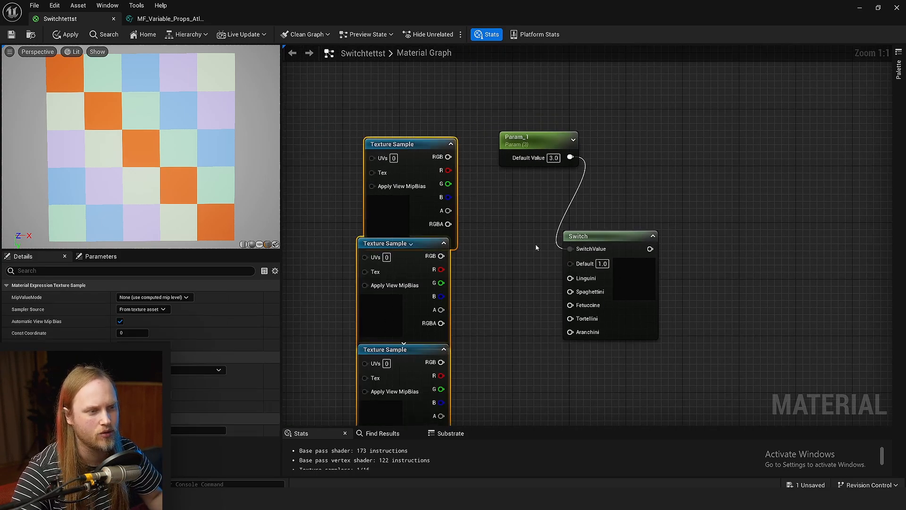
shift+drag(537, 247, 656, 128)
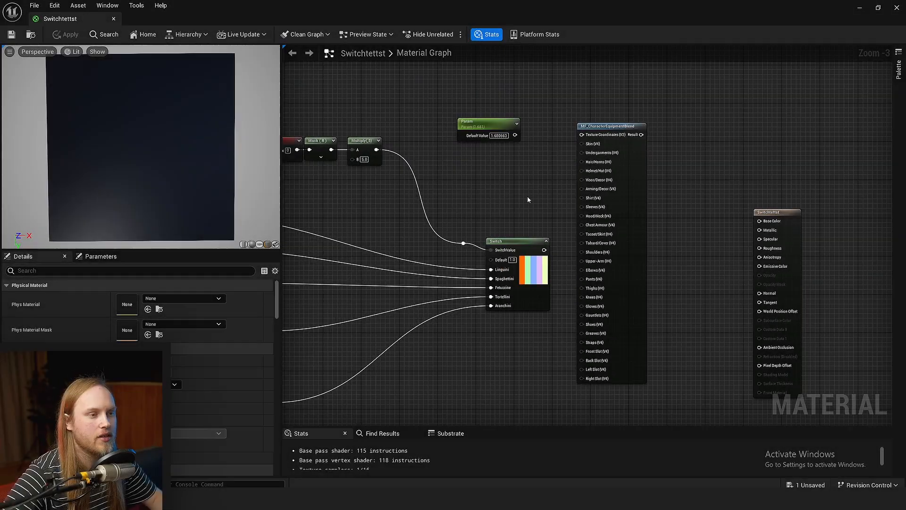
Step: Move the Param and MF_CharacterEquipmentBlend nodes upward, clearing the space between the Switch and the material output node
right_drag(528, 199, 530, 224)
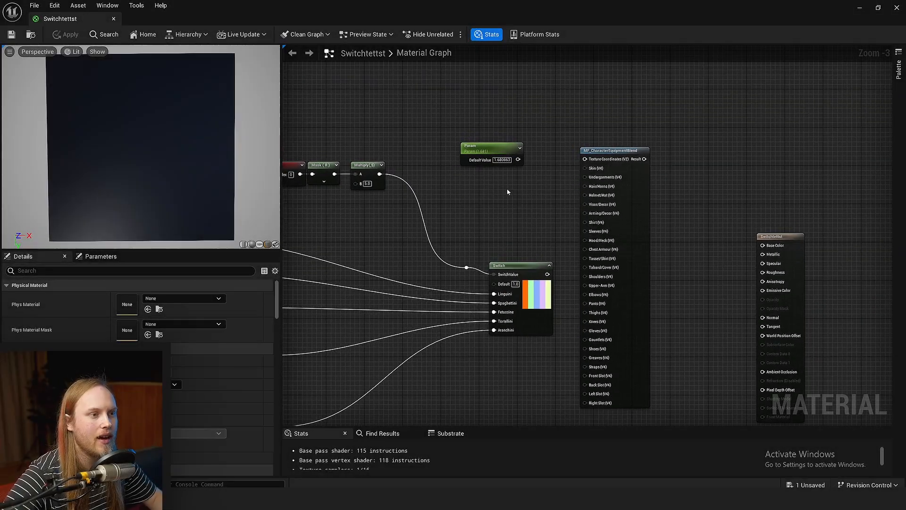
drag(487, 150, 495, 127)
drag(650, 303, 667, 163)
right_drag(668, 163, 660, 222)
click(666, 253)
right_drag(623, 306, 646, 255)
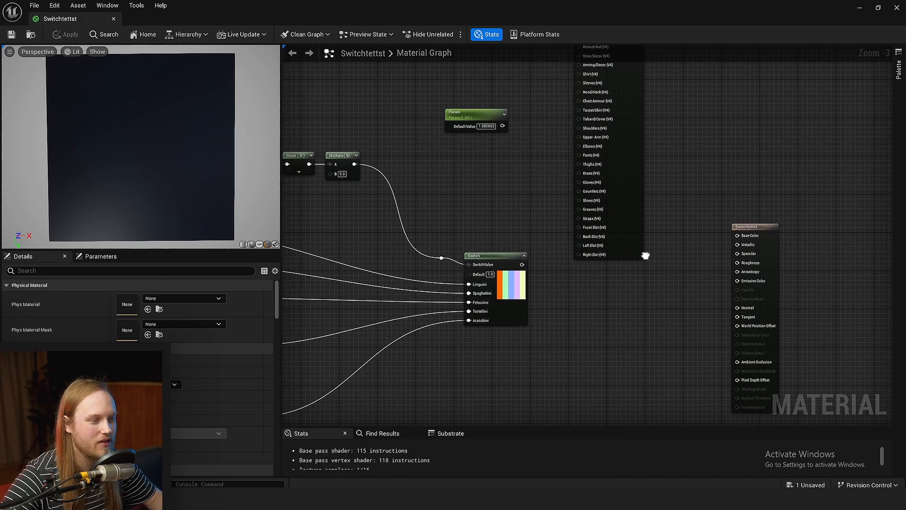
scroll(649, 289, down, 2)
scroll(649, 292, up, 3)
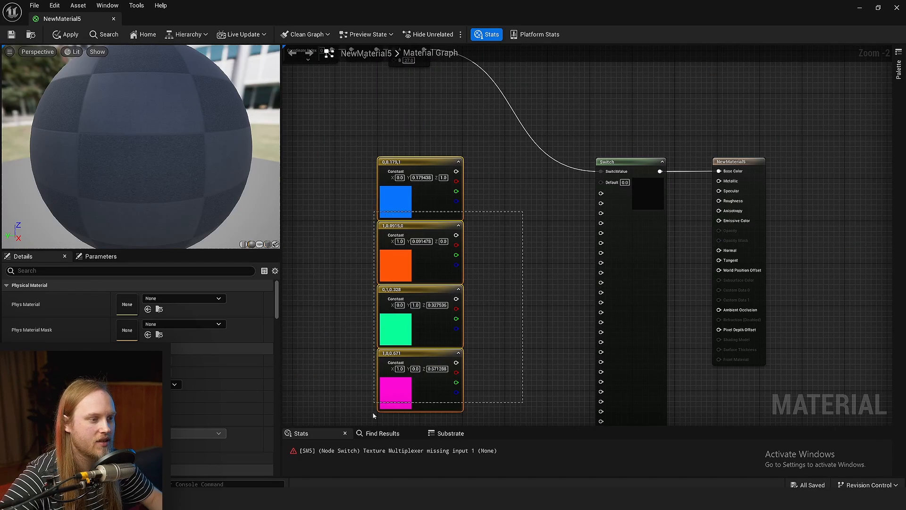
Step: In NewMaterial5, select the four colour constants and move them up and farther away from the Switch node
drag(434, 323, 351, 259)
scroll(463, 269, up, 3)
right_drag(448, 202, 473, 215)
scroll(463, 269, down, 3)
Step: Clear the Switch node's input array and add 16 new elements
click(607, 210)
scroll(635, 259, up, 2)
right_drag(566, 275, 536, 281)
click(625, 305)
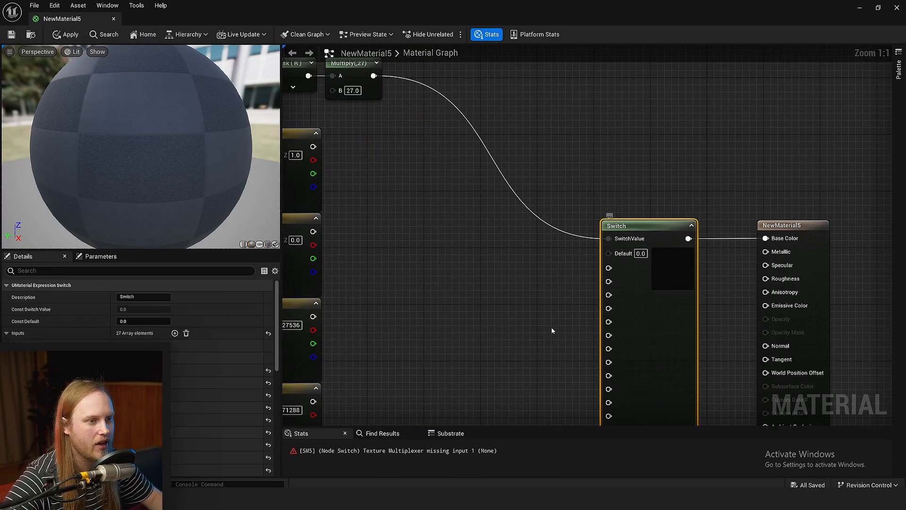
click(184, 334)
click(173, 335)
click(173, 335)
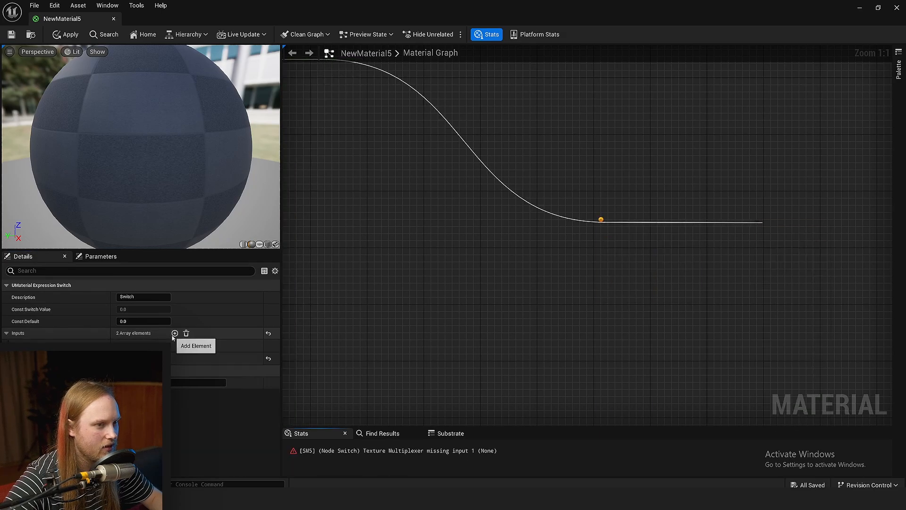
click(173, 335)
click(173, 335)
click(173, 335)
click(172, 336)
click(173, 335)
click(174, 333)
click(174, 333)
click(174, 333)
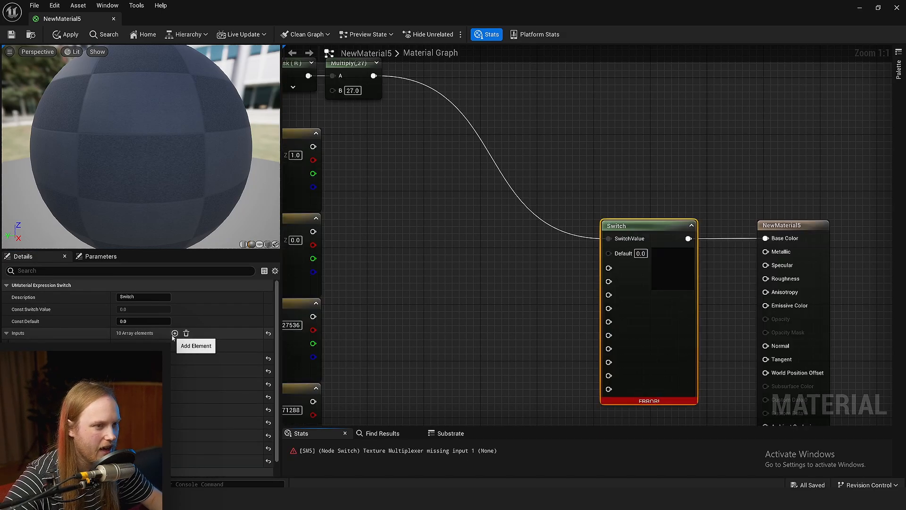
Step: Add the MF_Variable_Props_Atlas function to the graph and place it above the Switch node
right_drag(486, 222, 502, 347)
click(502, 347)
right_click(631, 117)
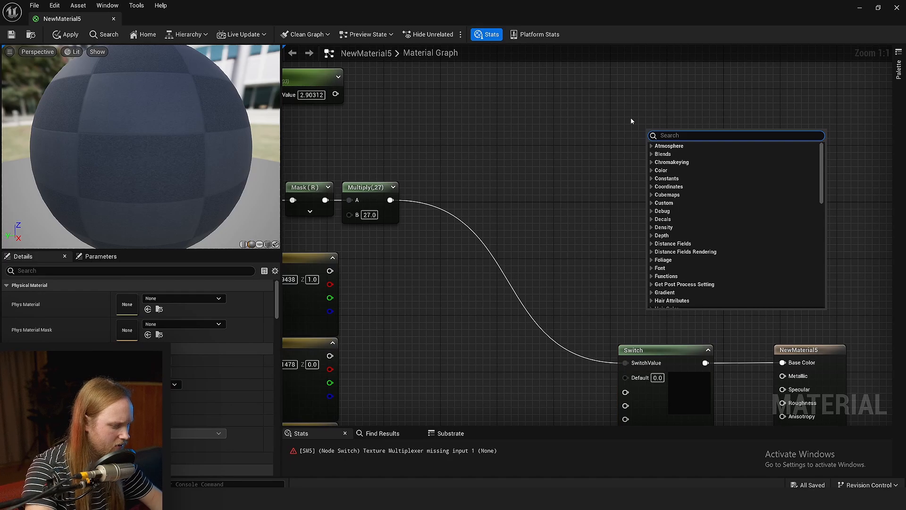
text(atlas)
click(697, 158)
drag(674, 273, 674, 186)
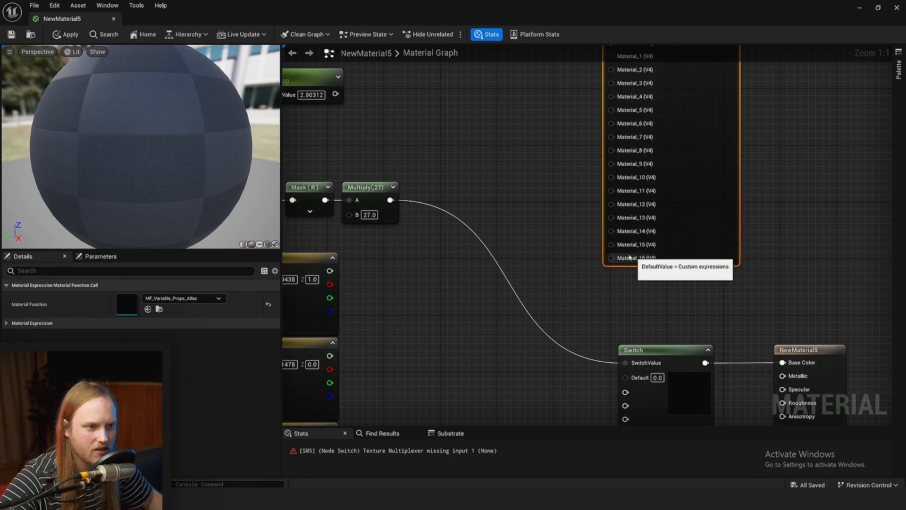
Step: Set the B value of the Multiply node feeding the Switch to 16
scroll(673, 186, down, 4)
right_drag(674, 186, 596, 104)
click(601, 255)
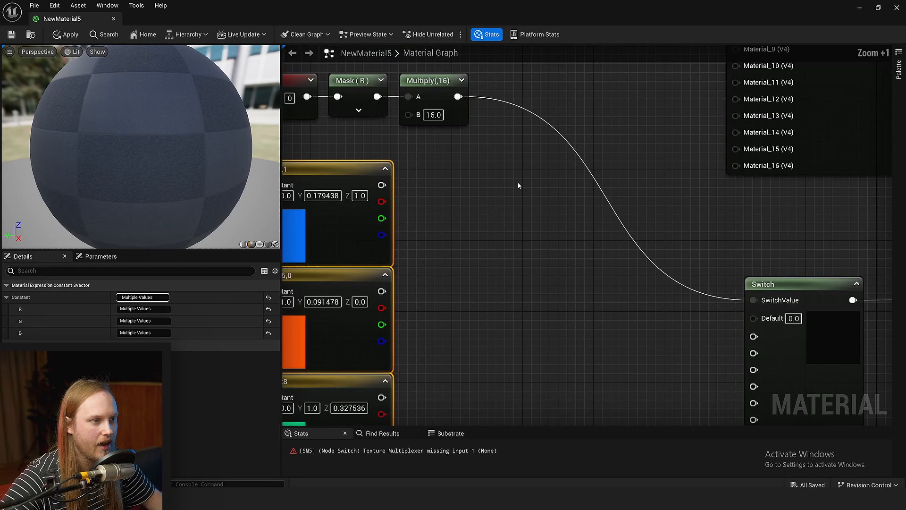
click(518, 186)
Step: Duplicate the four colour constants beside the originals and connect the colour constants to the Switch node's inputs, starting with the blue one
scroll(524, 254, down, 3)
right_drag(527, 259, 489, 165)
drag(439, 362, 371, 141)
drag(368, 202, 453, 196)
key(ctrl+d)
drag(543, 244, 517, 277)
right_drag(516, 276, 452, 306)
scroll(453, 306, up, 2)
click(449, 136)
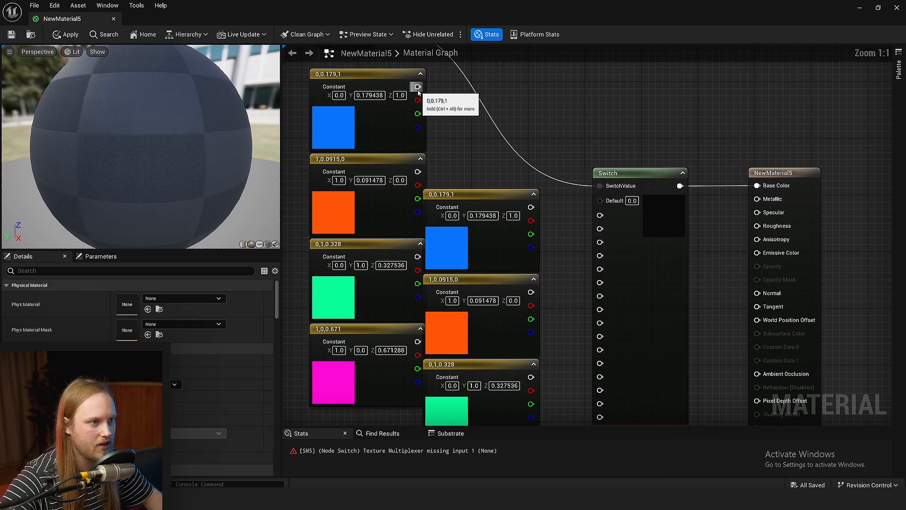
drag(418, 87, 607, 217)
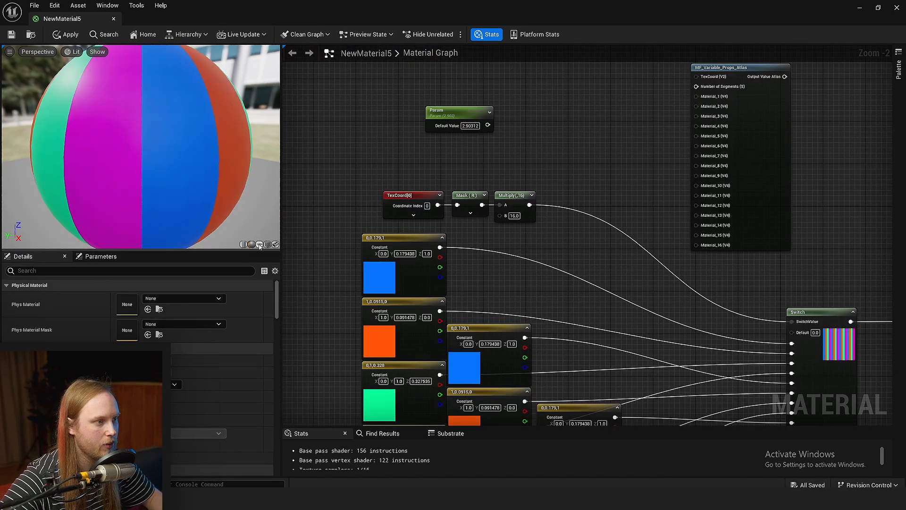
Step: Preview the material on a plane mesh and save NewMaterial5
click(259, 244)
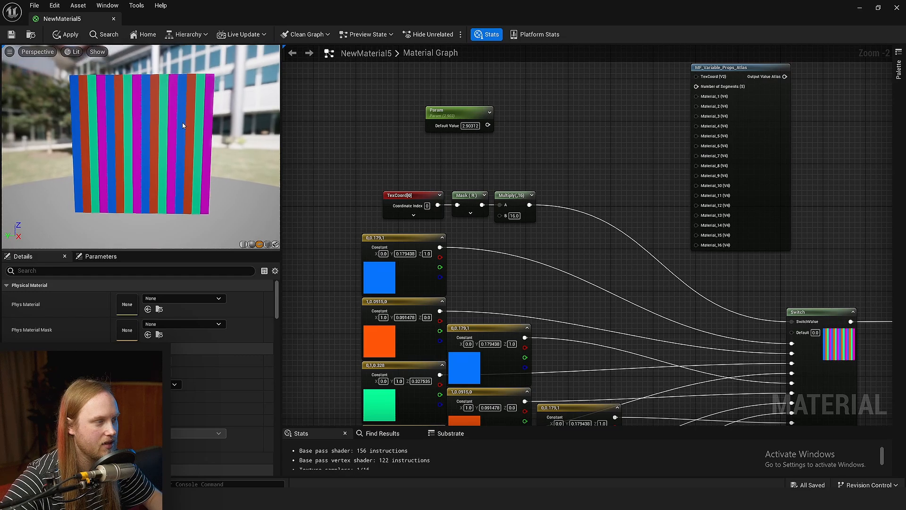
click(12, 34)
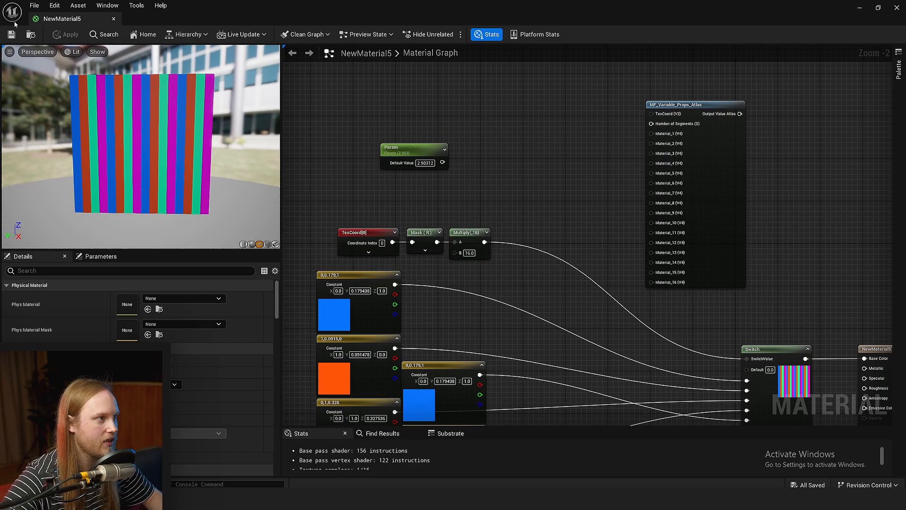
right_drag(359, 206, 404, 206)
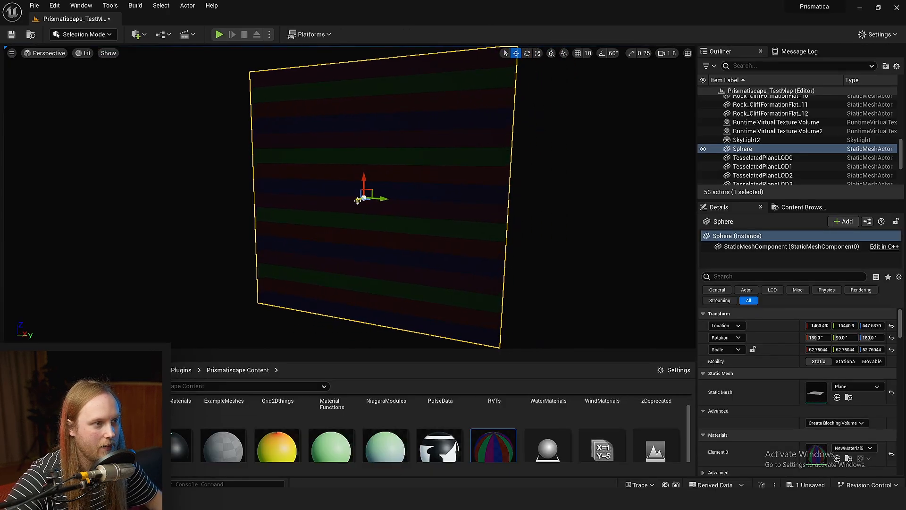
Step: In the level, duplicate the plane actor into a stack in depth and select all the actors from Sphere to Sphere10
alt+drag(358, 200, 362, 200)
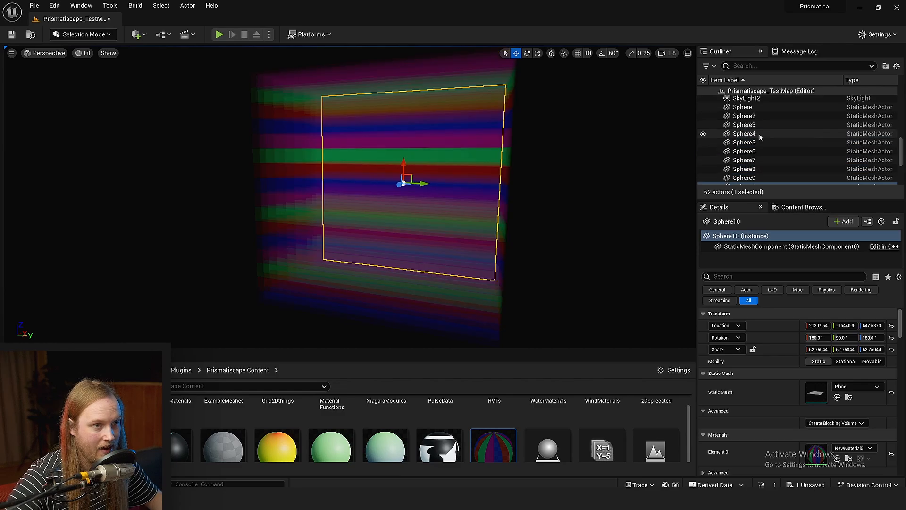
scroll(759, 132, up, 1)
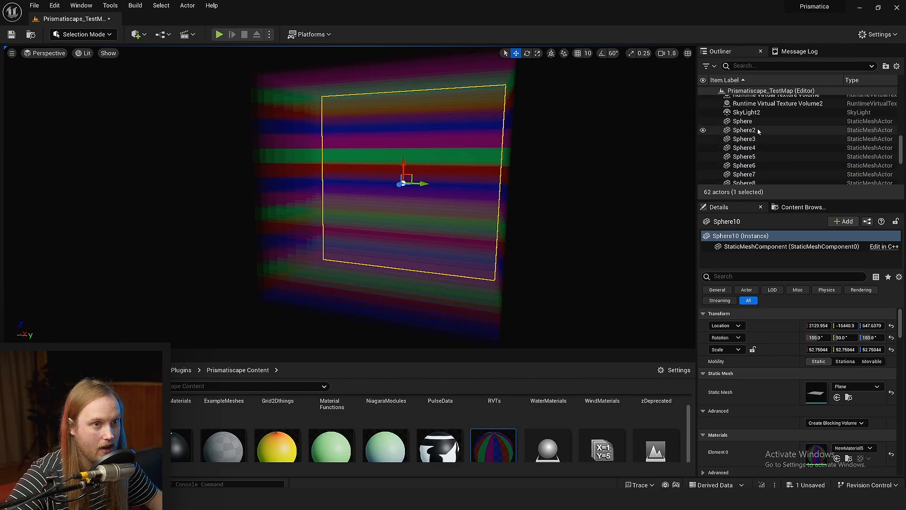
shift+click(750, 122)
right_drag(520, 189, 410, 193)
key(d)
scroll(505, 189, up, 5)
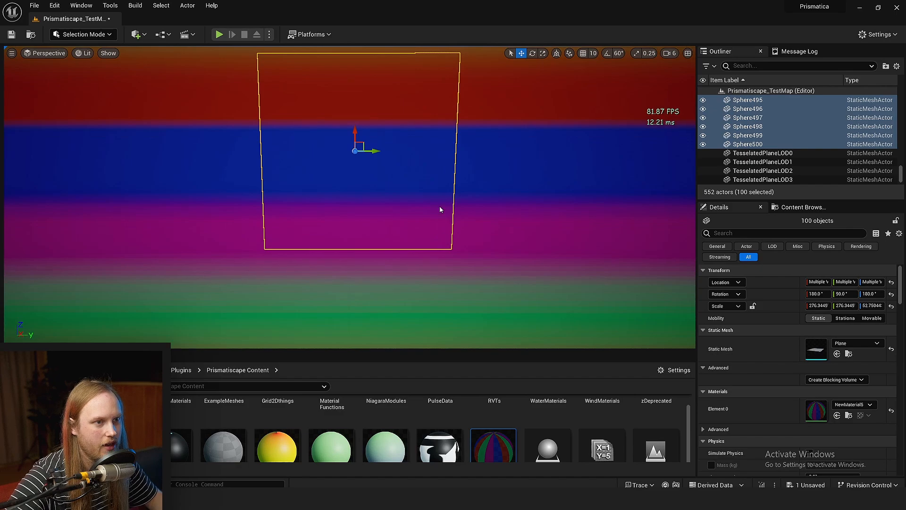
Step: Switch the viewport to game view, make it full screen, and examine the frame rate over the stacked planes
right_click(440, 204)
text(gg)
right_drag(393, 202, 401, 205)
key(g)
key(g)
key(g)
key(F11)
key(s)
key(w)
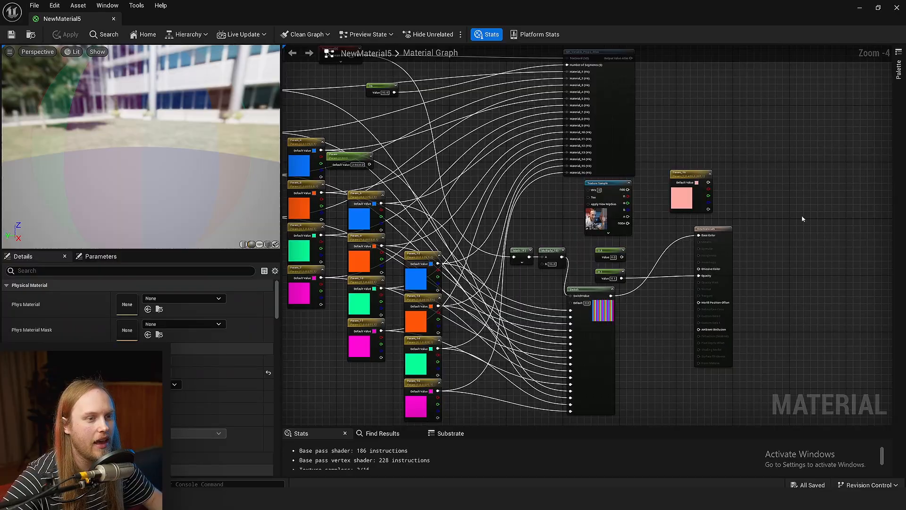
Step: Look over the material graph, then fly through the stacked planes in the level and examine how the frame rate changes with distance
right_drag(795, 218, 721, 243)
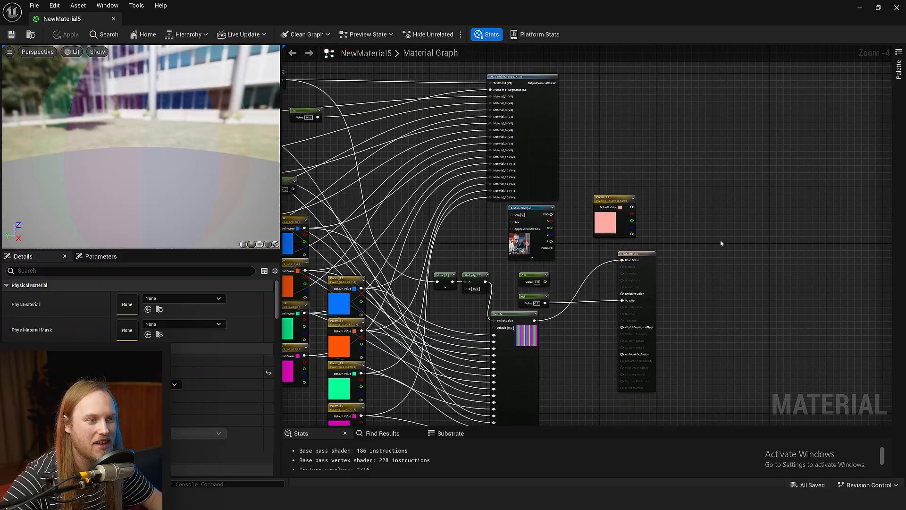
click(859, 9)
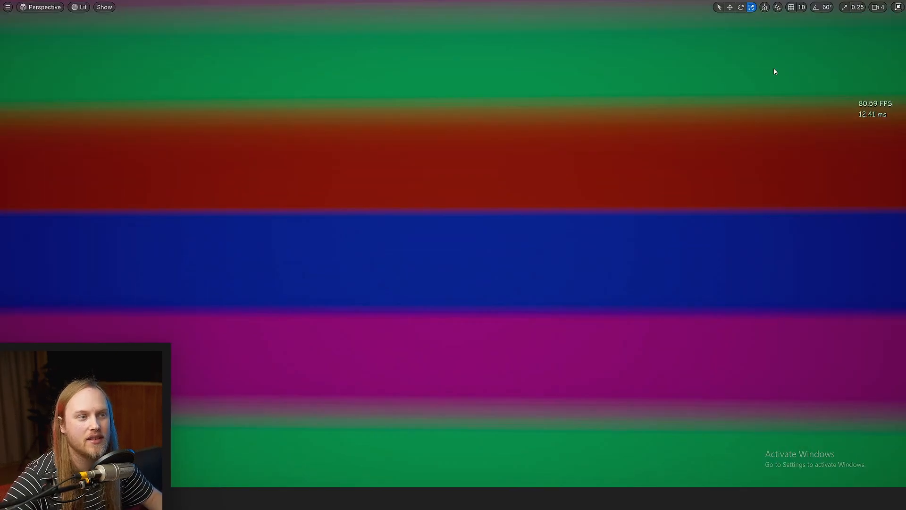
right_drag(775, 71, 812, 60)
key(s)
key(w)
scroll(812, 60, down, 4)
key(d)
drag(812, 60, 793, 55)
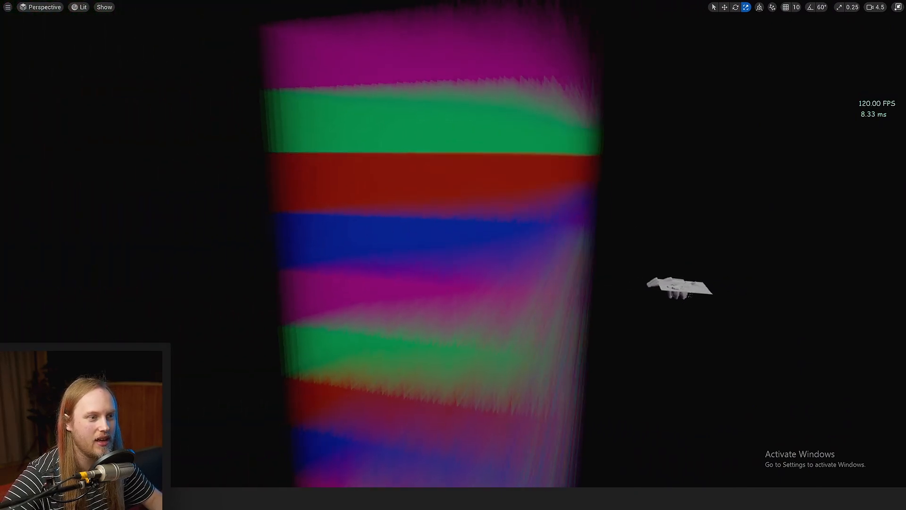
right_drag(793, 56, 730, 31)
key(w)
key(s)
key(w)
key(w)
key(s)
scroll(557, 221, down, 1)
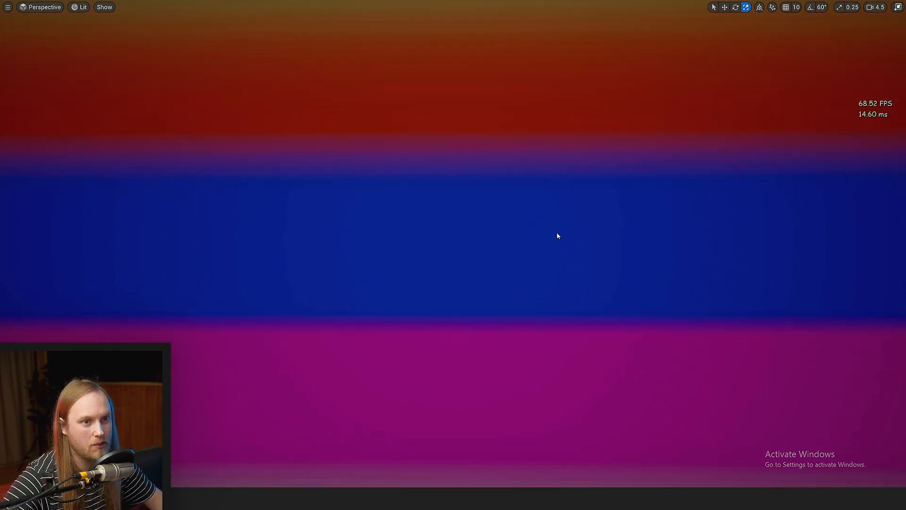
key(s)
right_drag(557, 231, 557, 232)
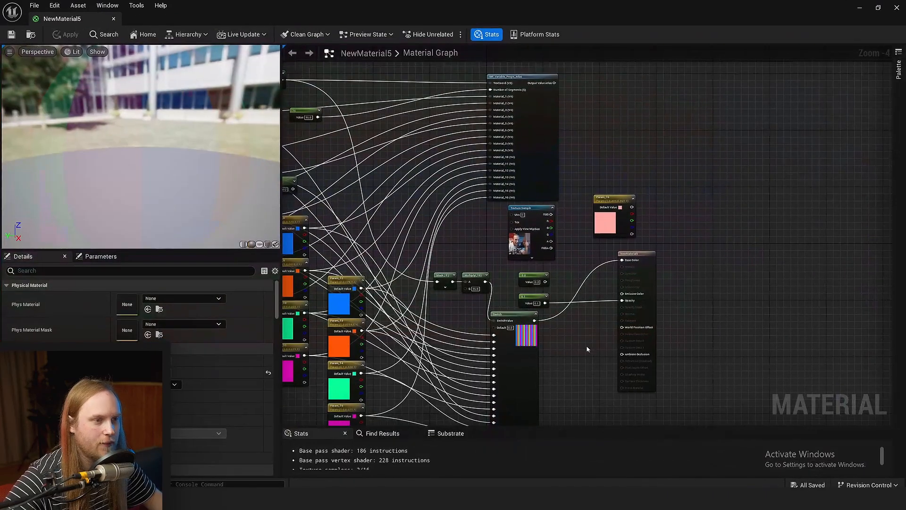
Step: Add a constant with value 1 to NewMaterial5 and connect it to Base Color
scroll(586, 345, up, 5)
right_drag(648, 190, 625, 175)
click(625, 175)
drag(667, 184, 577, 254)
click(650, 185)
text(1)
click(625, 211)
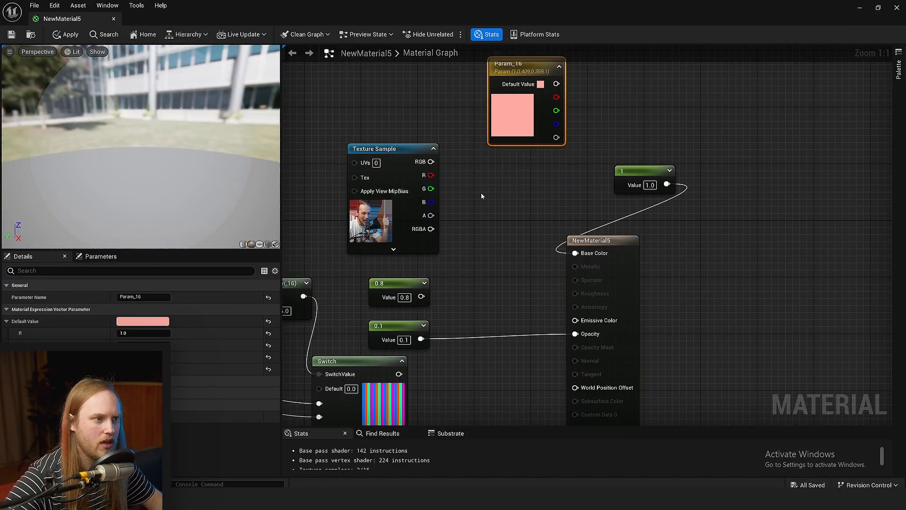
Step: Connect the Texture Sample's RGB output to Base Color
drag(431, 161, 577, 254)
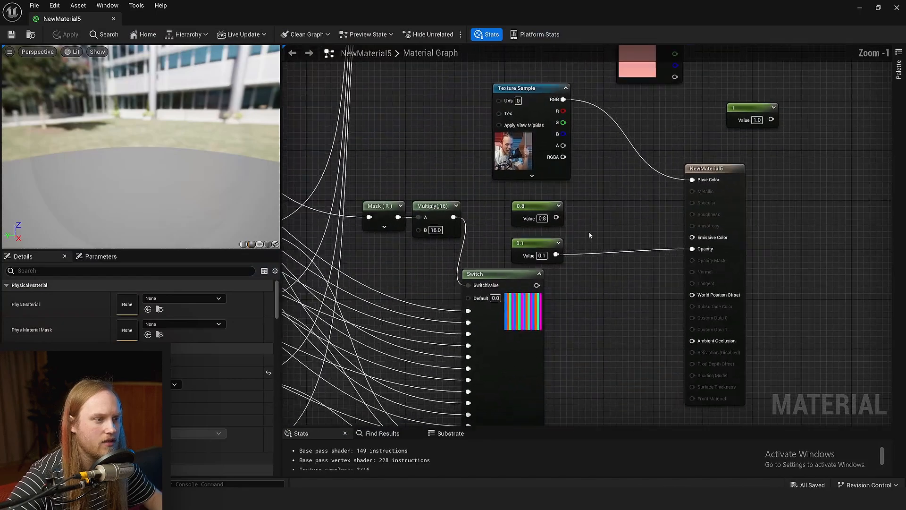
scroll(648, 211, down, 2)
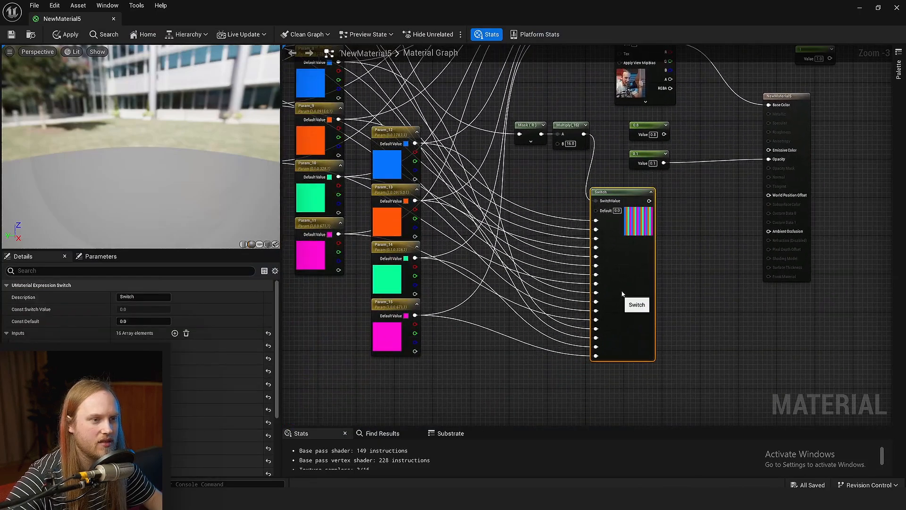
scroll(622, 293, up, 3)
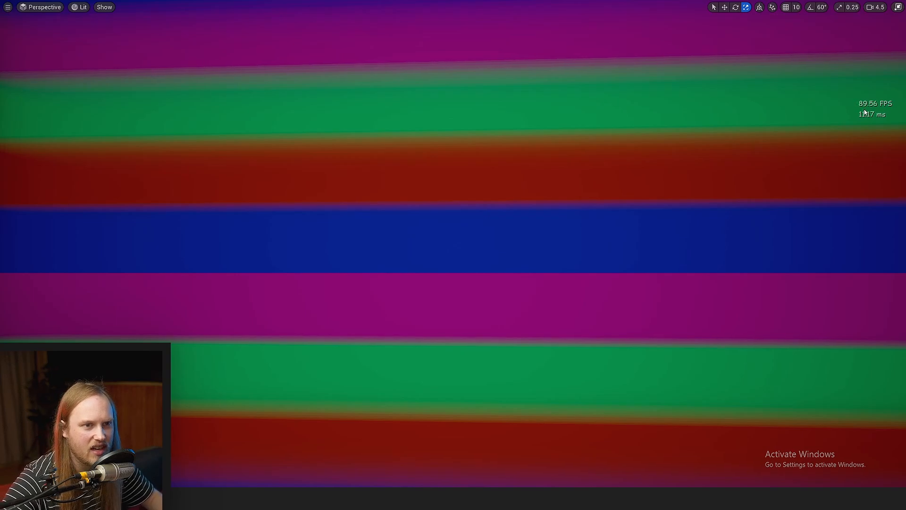
Step: Reopen NewMaterial5, connect the MF_Variable_Props_Atlas3VEC output to Base Color, and check the frame rate in the full-screen level viewport
key(F11)
double_click(489, 422)
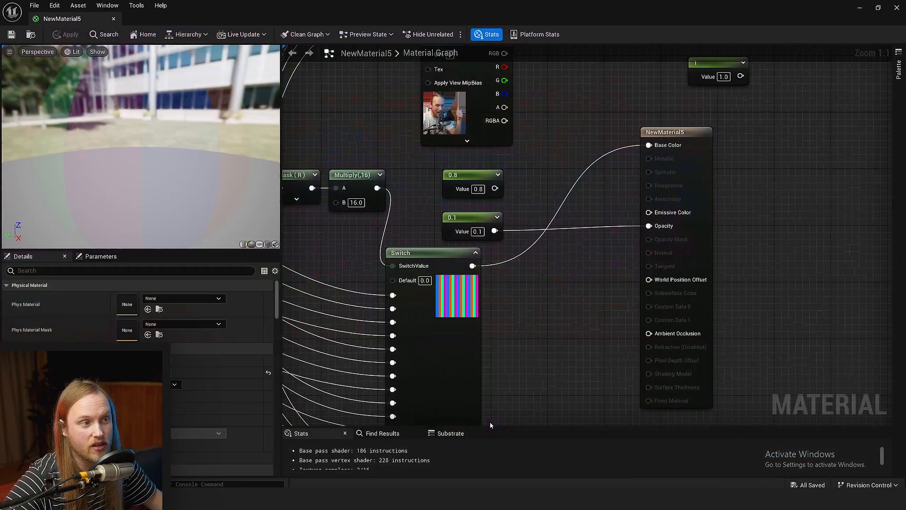
scroll(578, 255, down, 2)
right_drag(564, 121, 596, 205)
right_drag(604, 81, 580, 170)
right_drag(559, 157, 574, 239)
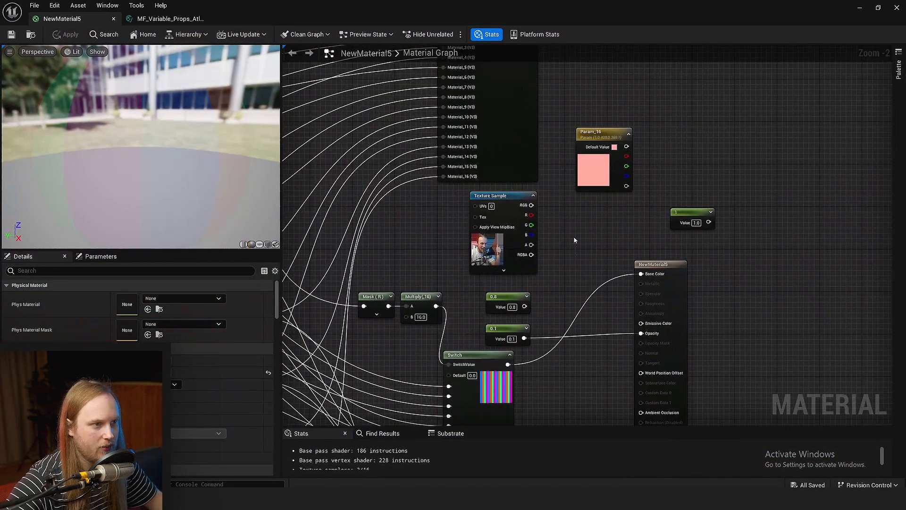
right_drag(515, 78, 496, 210)
drag(515, 142, 585, 273)
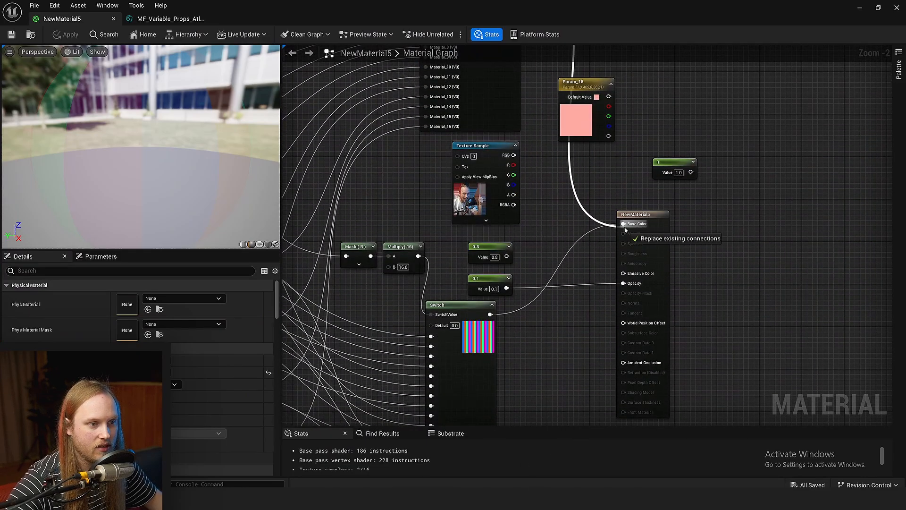
drag(624, 230, 623, 224)
right_drag(743, 235, 656, 288)
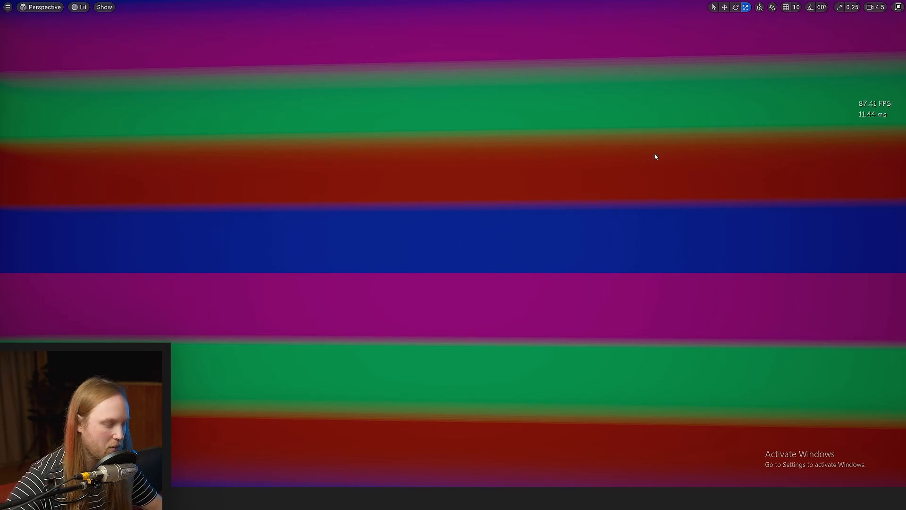
key(F11)
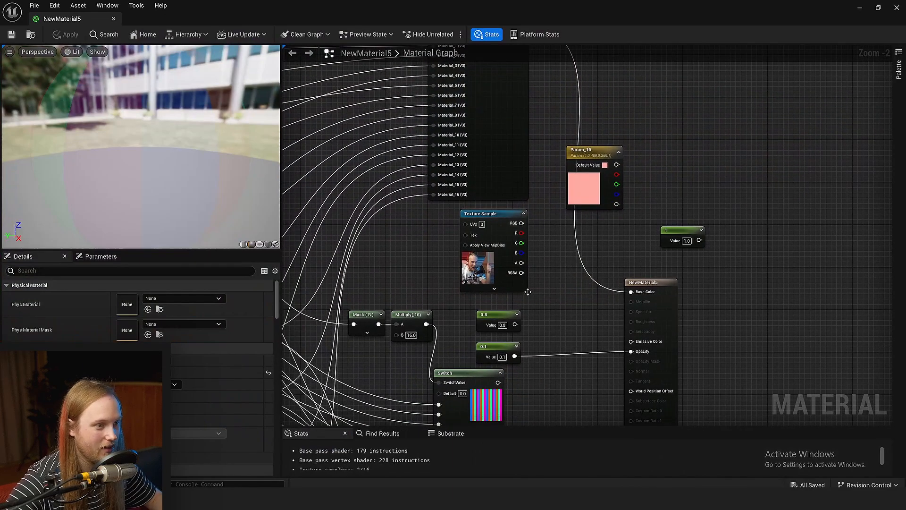
Step: Reconnect the Switch node's output to Base Color to compare its shader instructions
right_drag(533, 349, 543, 297)
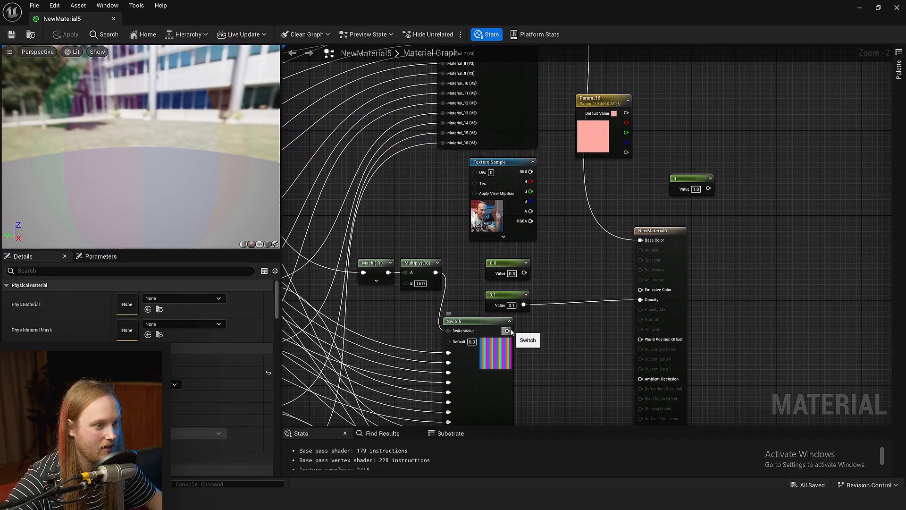
drag(507, 331, 641, 240)
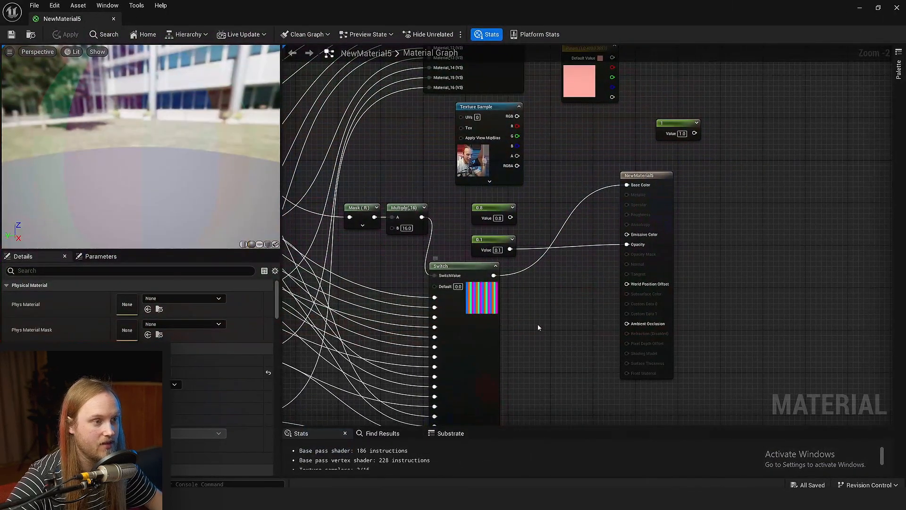
right_drag(535, 324, 500, 289)
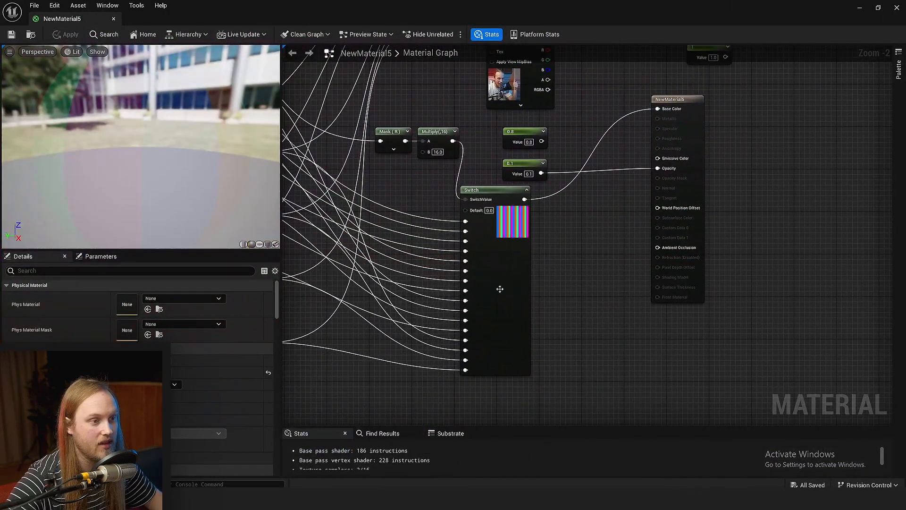
Step: Connect the atlas function's output back to Base Color and enlarge the Stats panel to read the full shader statistics
drag(500, 289, 530, 298)
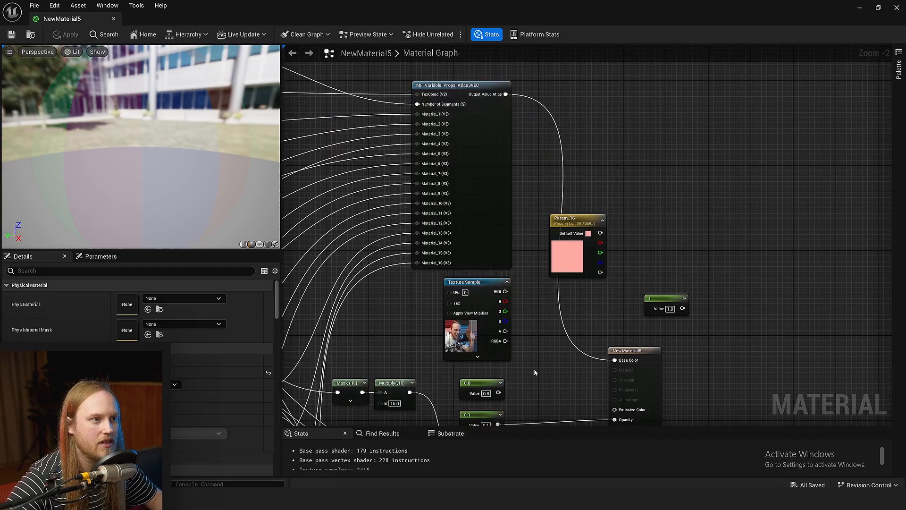
right_drag(534, 368, 508, 238)
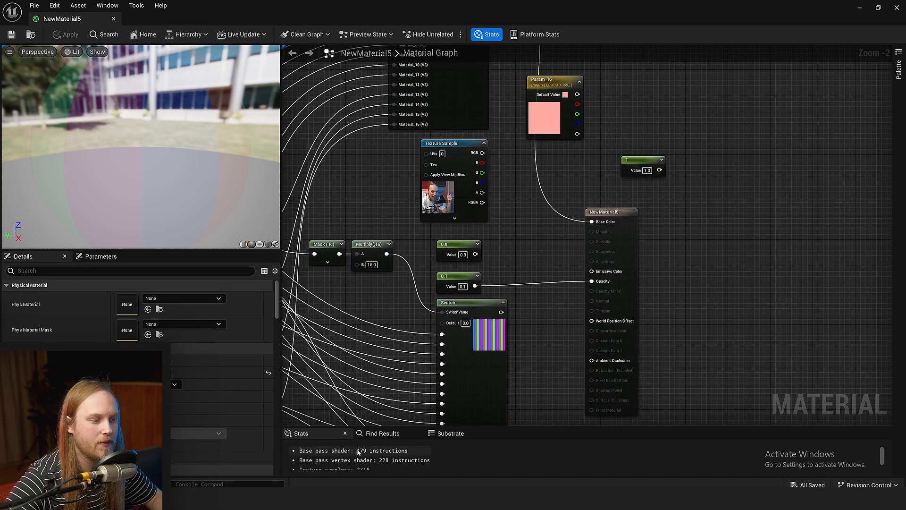
drag(509, 427, 505, 355)
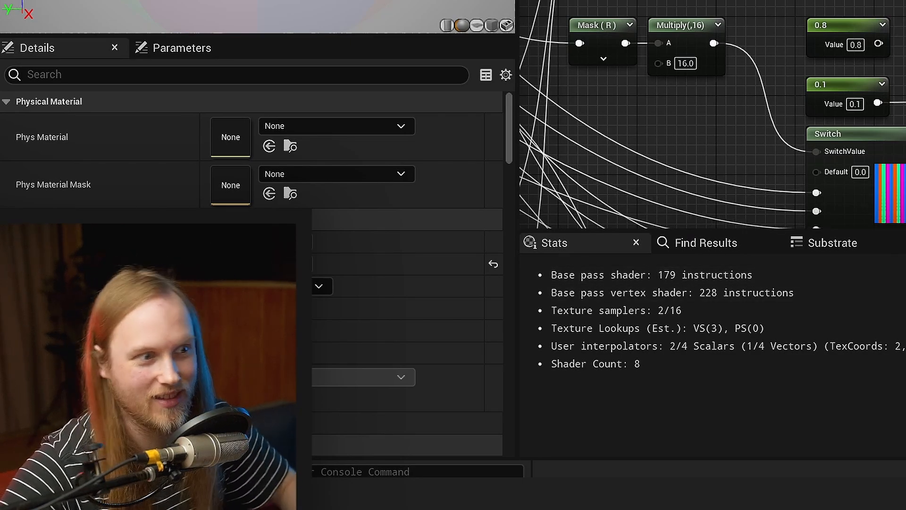
Step: Connect the Switch node's output to Base Color and compare its shader statistics with those of the atlas function
right_drag(713, 189, 703, 108)
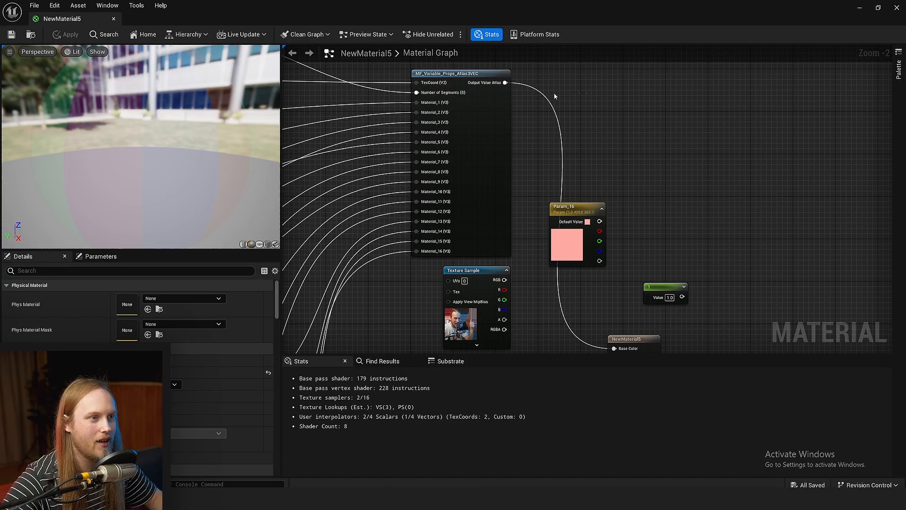
click(490, 137)
right_drag(644, 274, 629, 163)
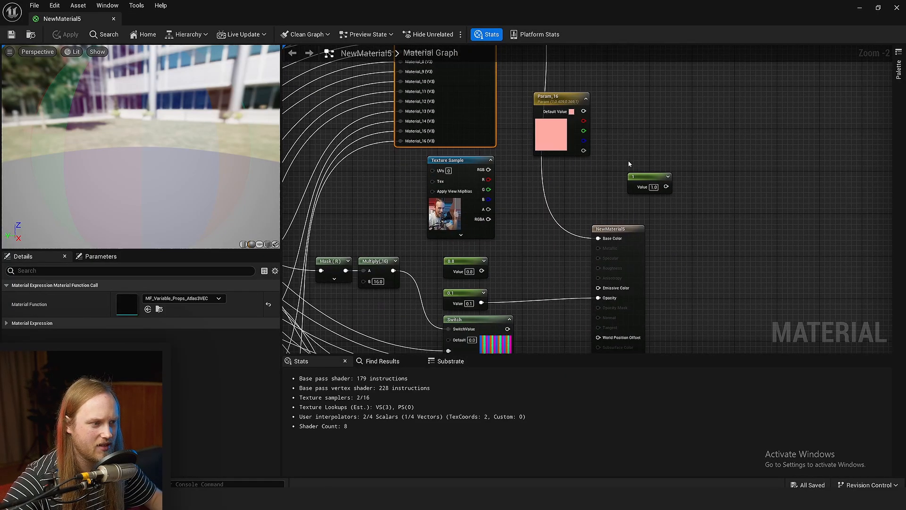
click(538, 244)
scroll(520, 225, up, 3)
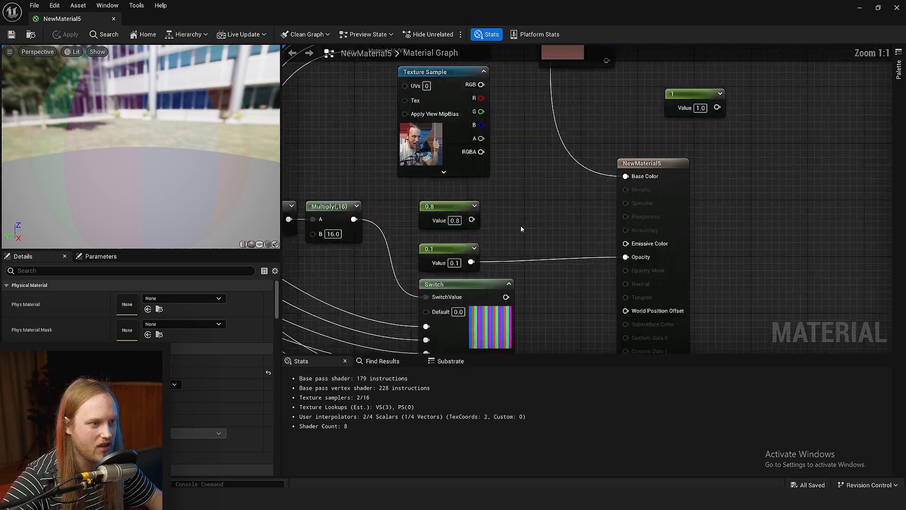
drag(660, 166, 661, 165)
scroll(561, 173, down, 3)
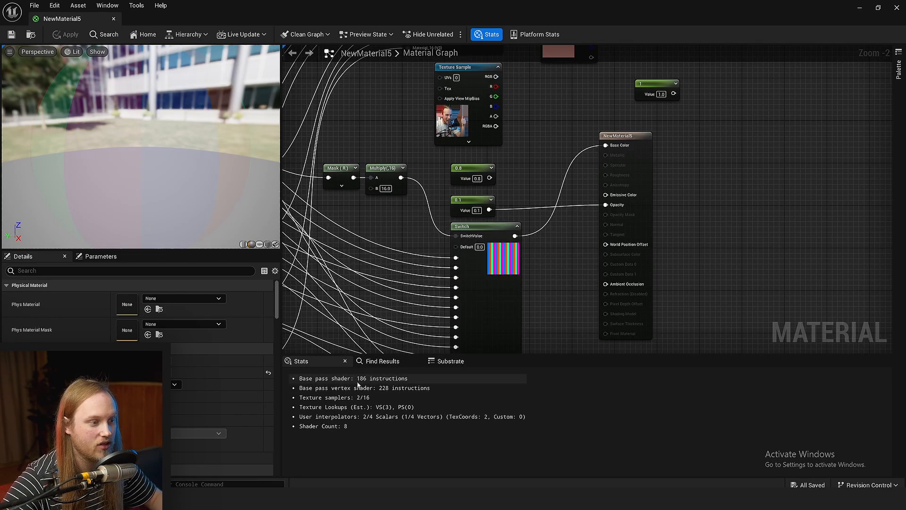
right_drag(578, 296, 587, 265)
scroll(586, 264, down, 1)
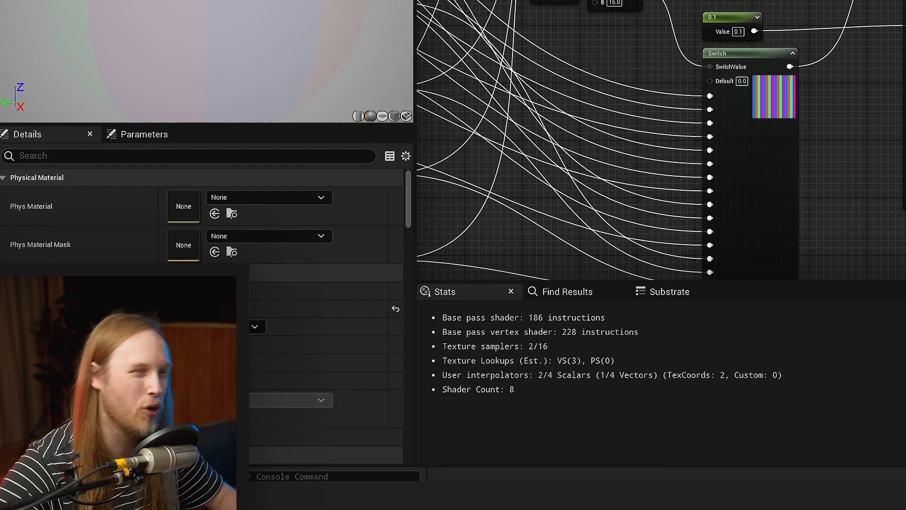
right_drag(708, 156, 705, 201)
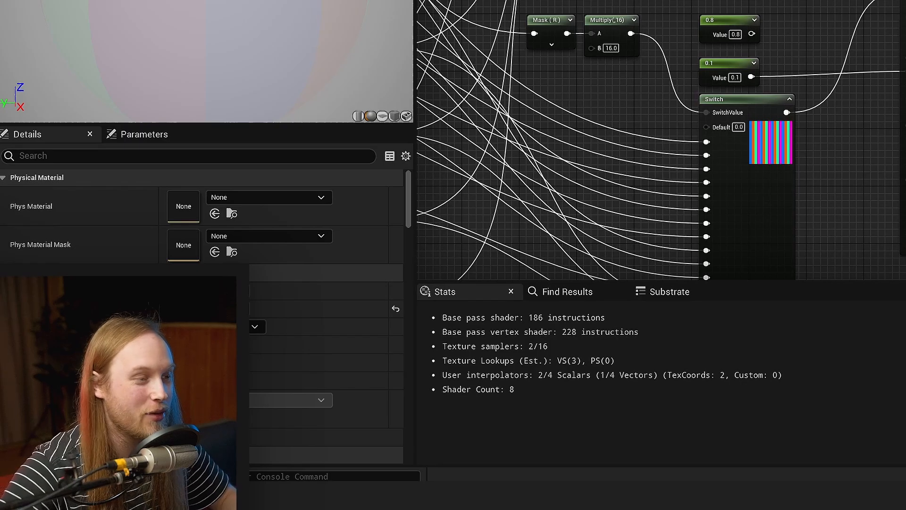
Step: Connect the MF_Variable_Props_Atlas3VEC function's output to Base Color and save the material
right_drag(862, 147, 851, 347)
scroll(862, 147, down, 1)
drag(524, 114, 525, 122)
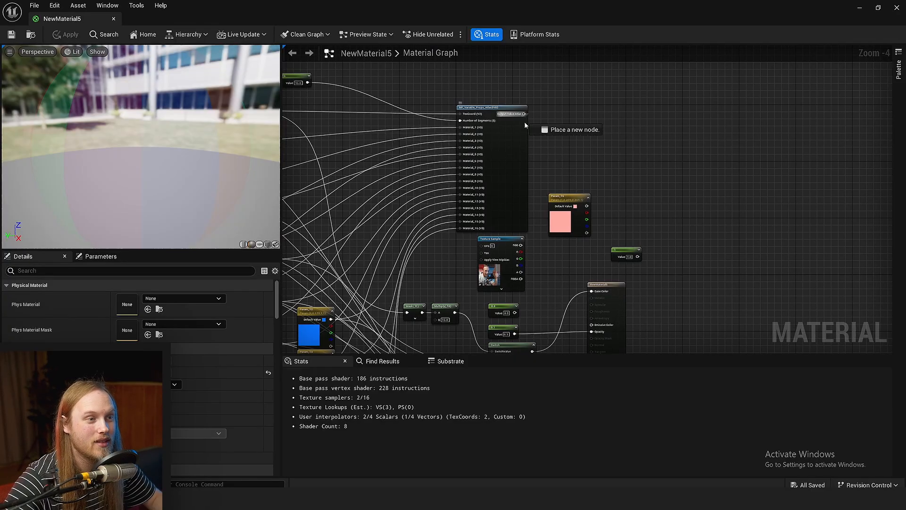
drag(595, 302, 595, 292)
right_drag(715, 321, 710, 287)
key(ctrl+s)
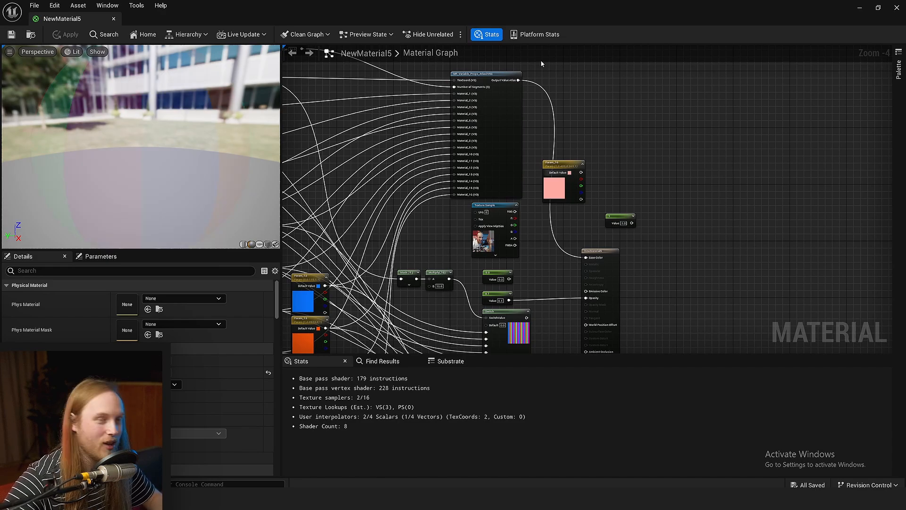
Step: Return to the level editor and check the frame rate in the full-screen viewport
click(860, 7)
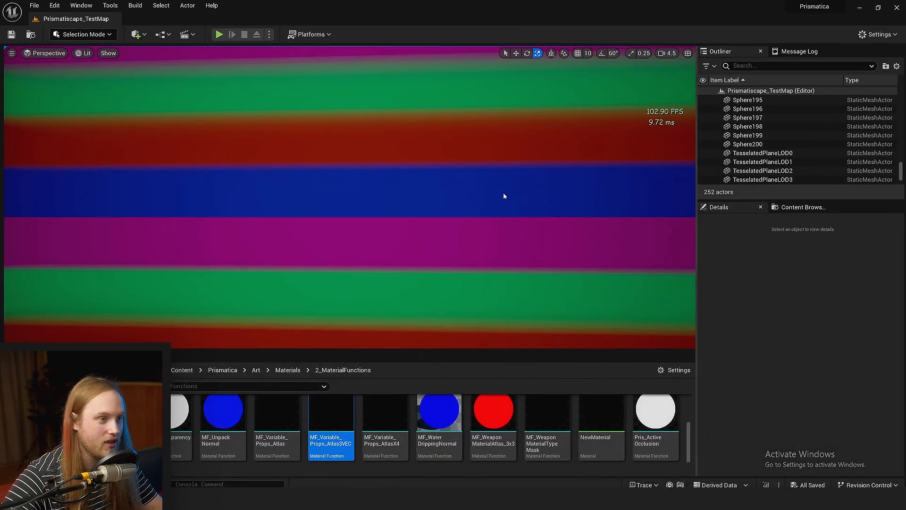
key(F11)
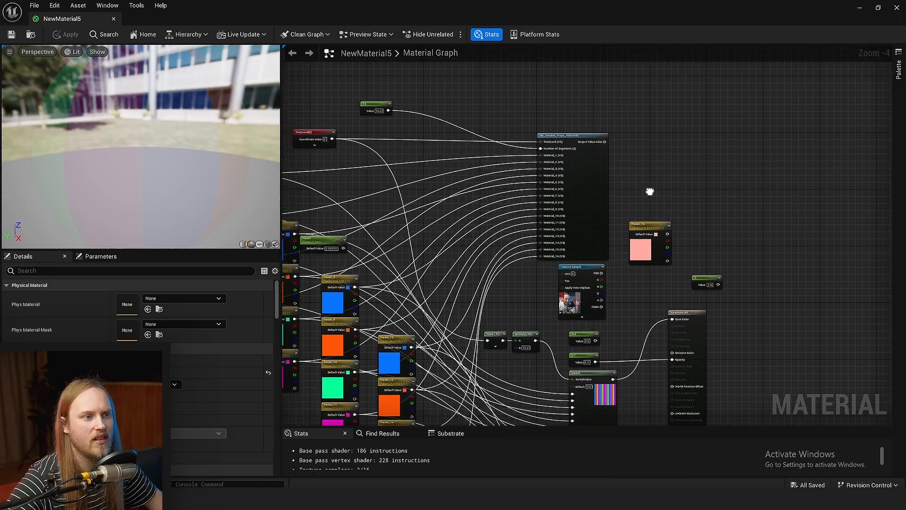
right_drag(649, 192, 664, 146)
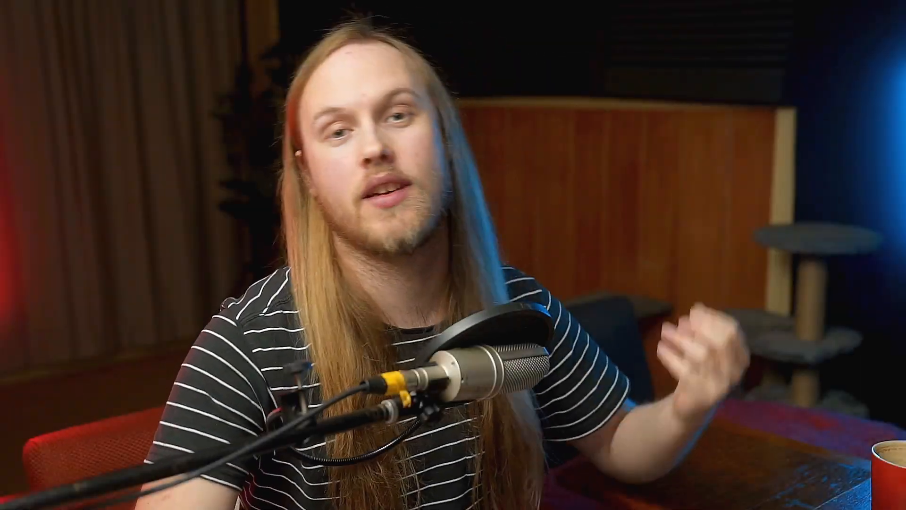